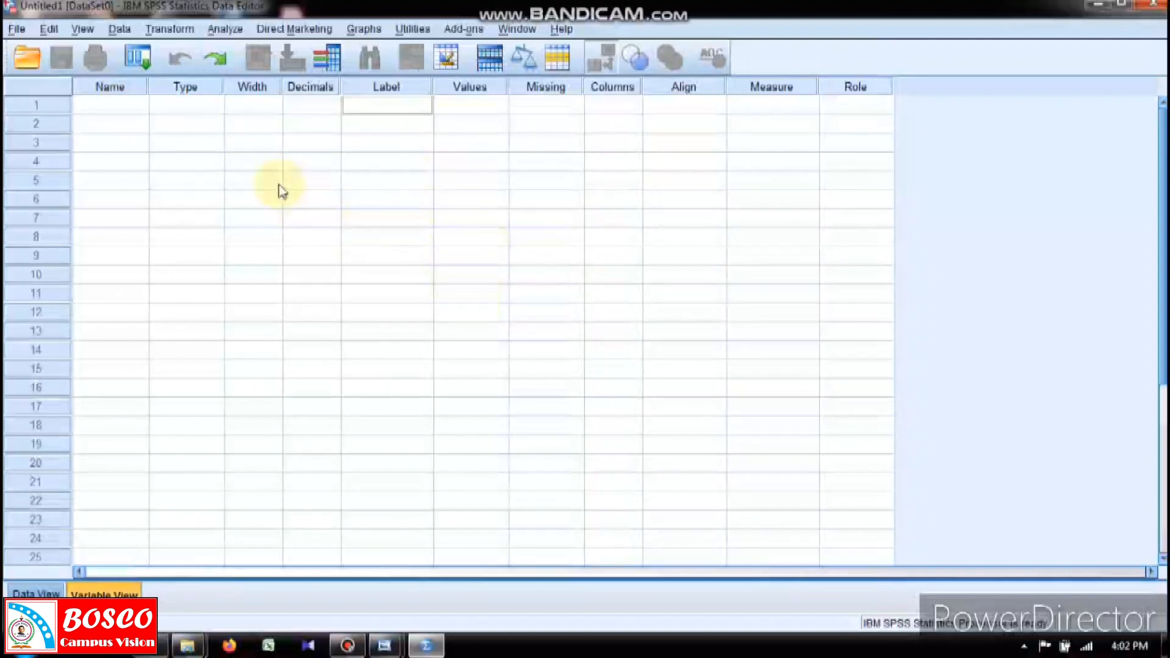
Define the first variable with the name Swimmer
left_click(101, 110)
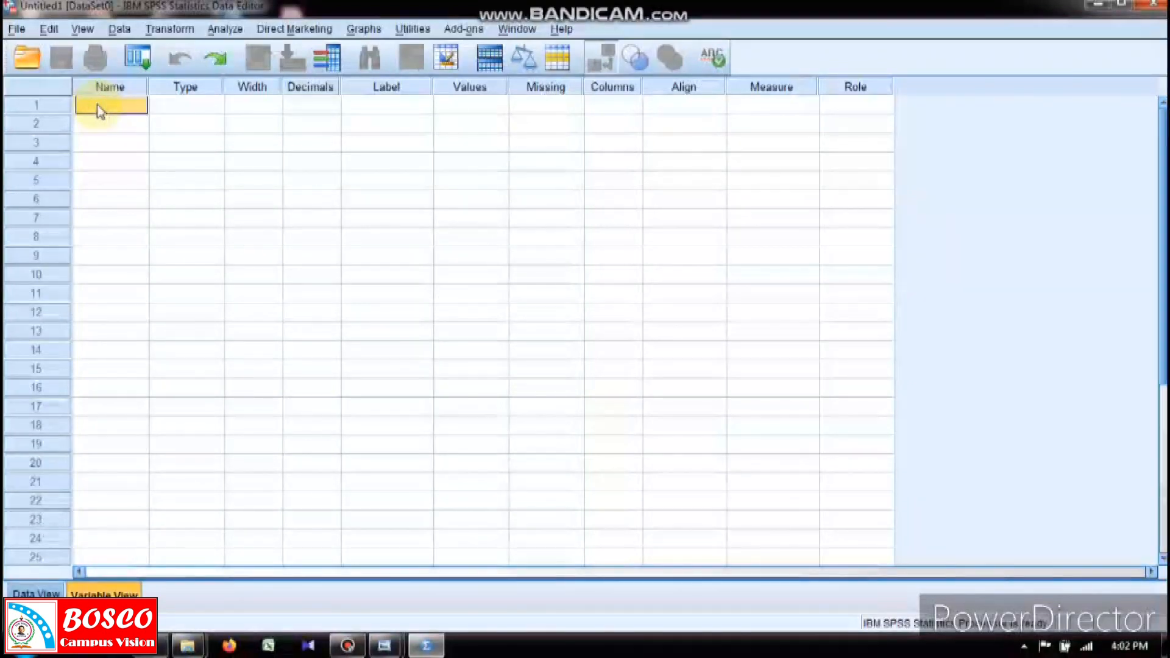
type("S")
key("BackSpace")
type("wimmer")
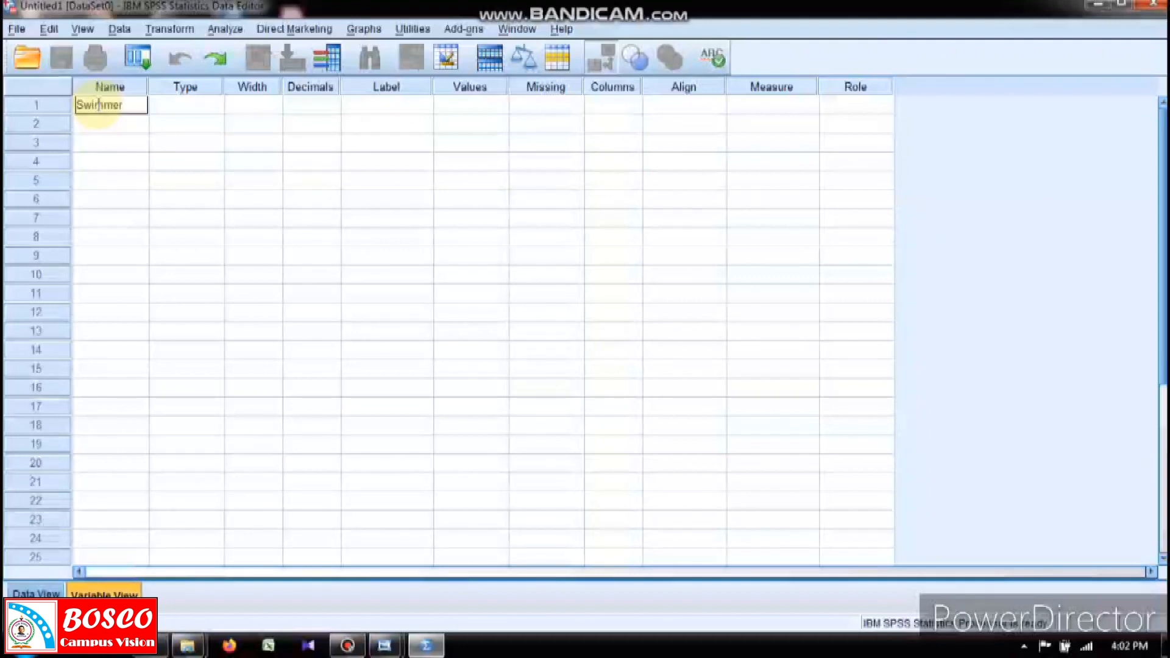
key("Return")
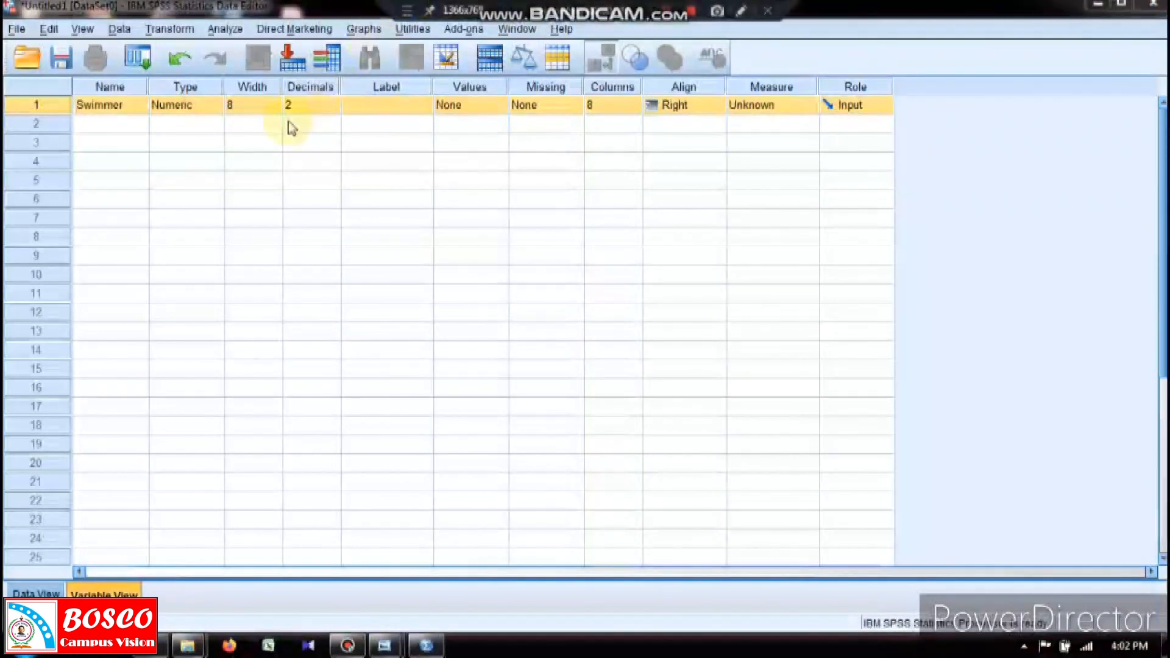
Change the Swimmer variable's type to String
left_click(178, 113)
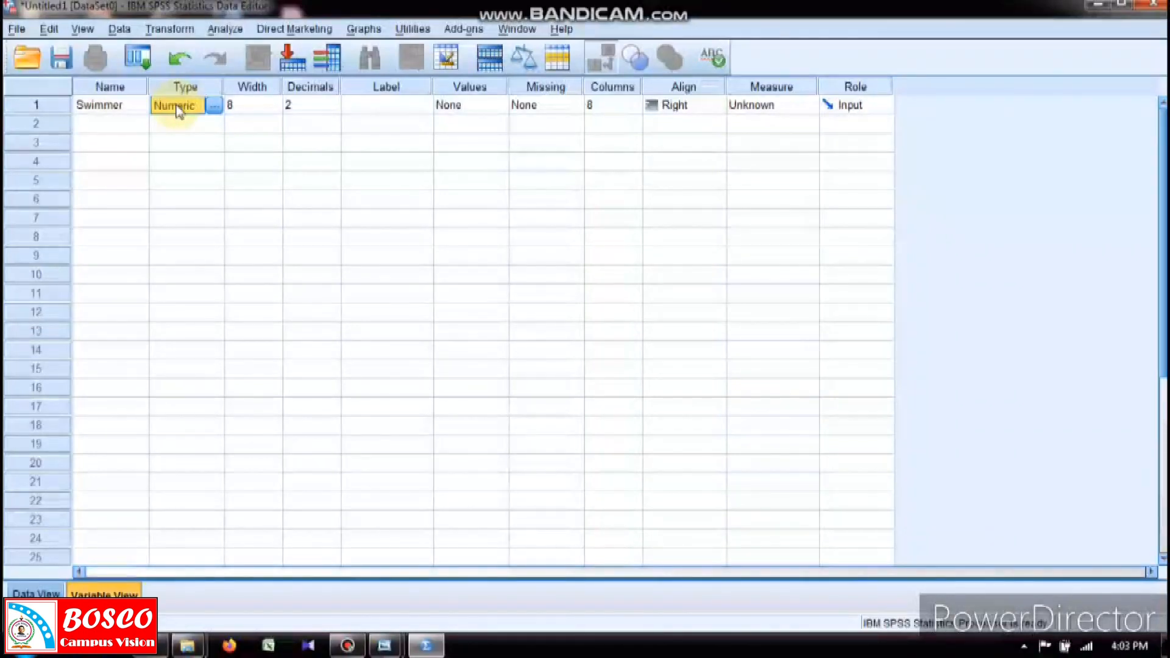
left_click(215, 107)
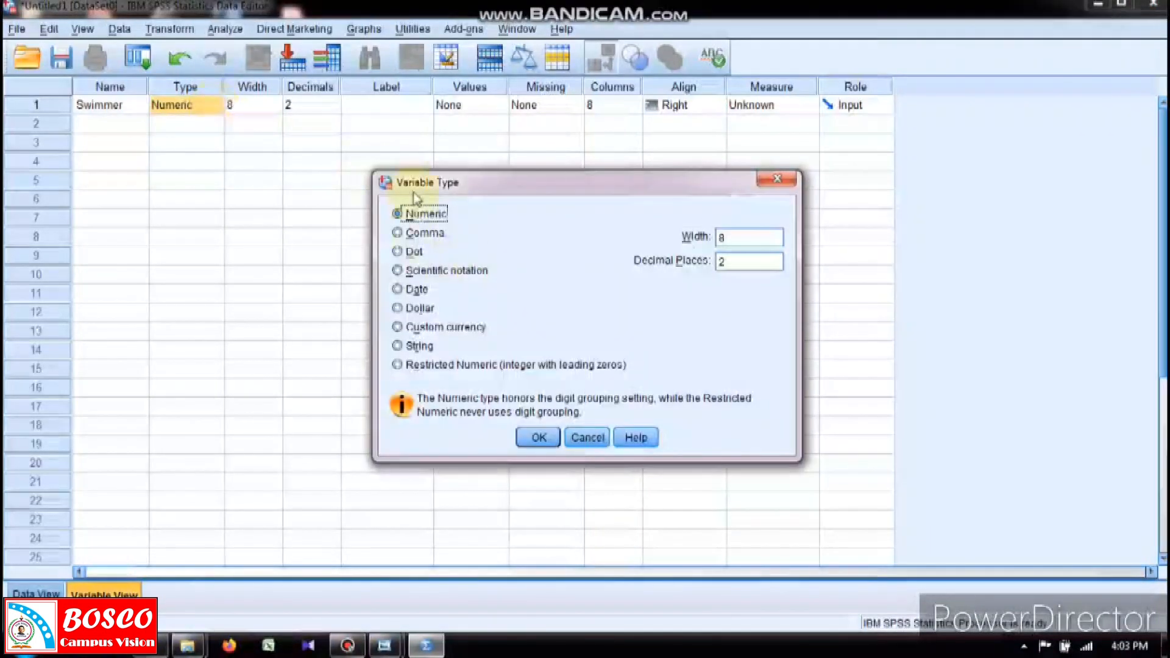
left_click(410, 348)
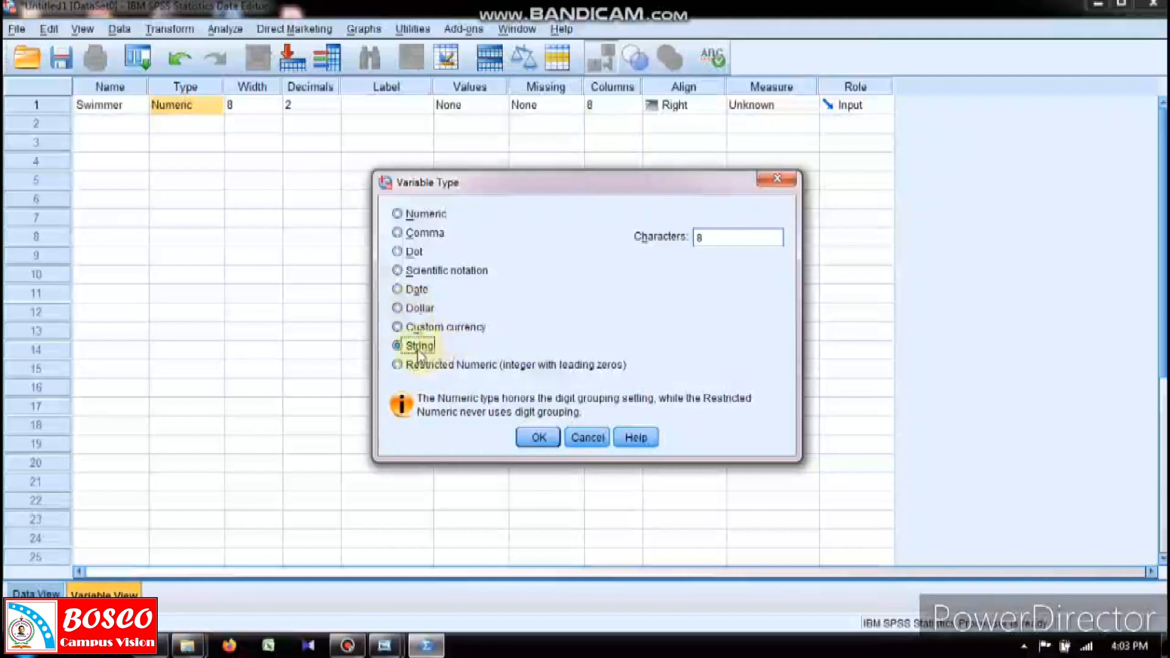
left_click(529, 437)
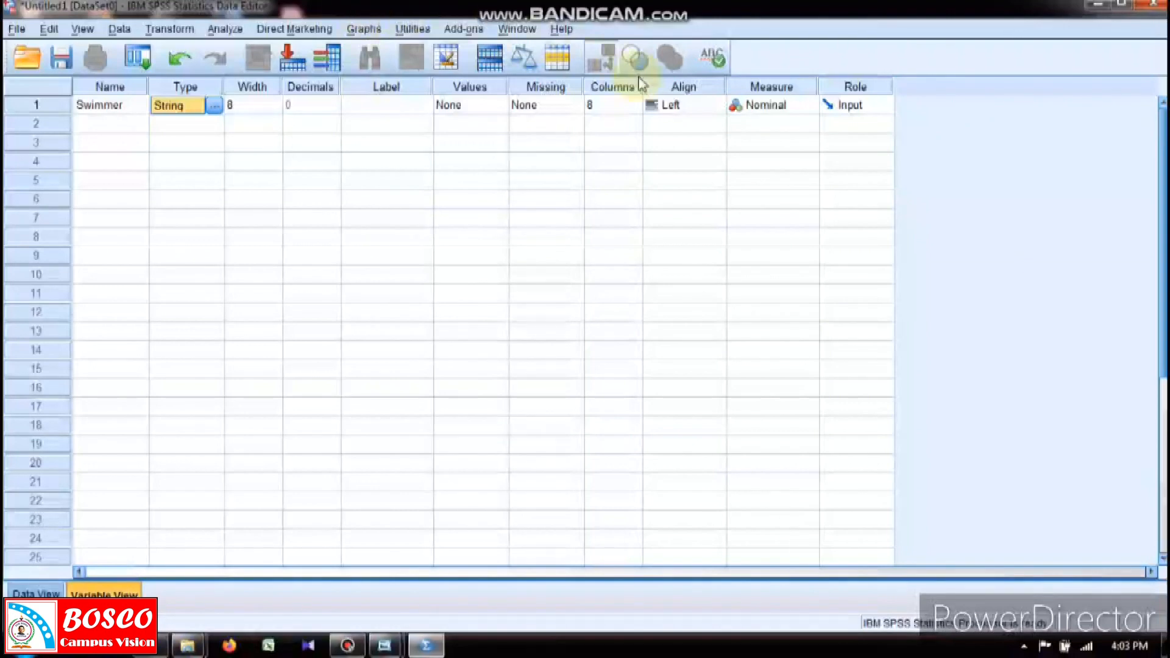
left_click(762, 109)
left_click(766, 107)
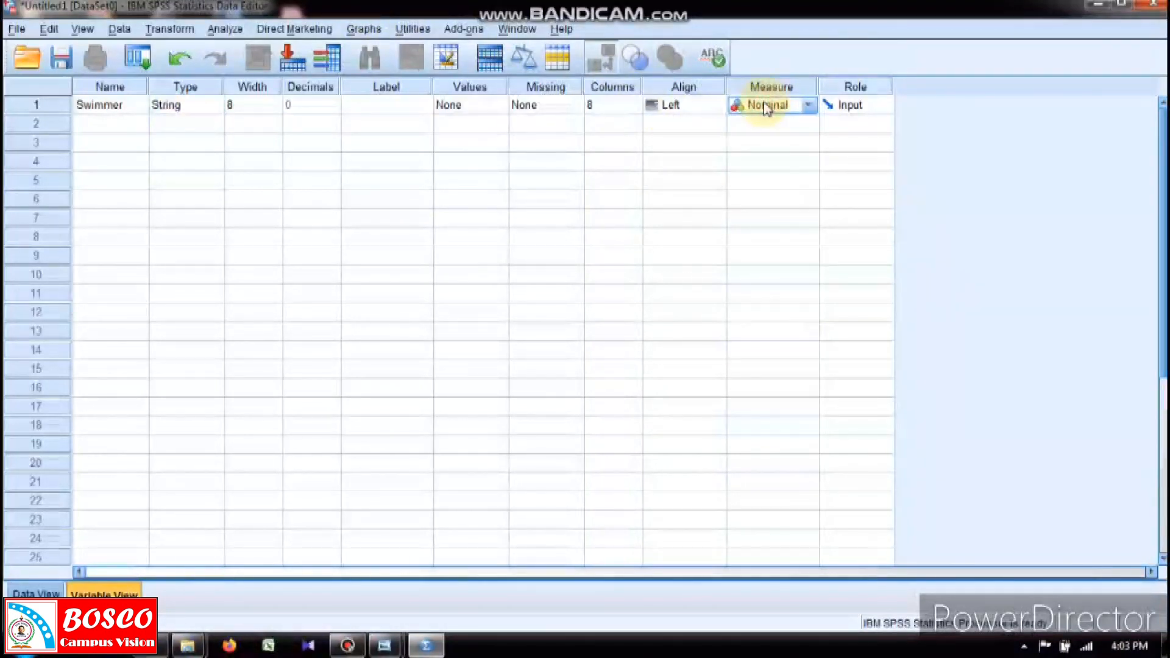
left_click(176, 106)
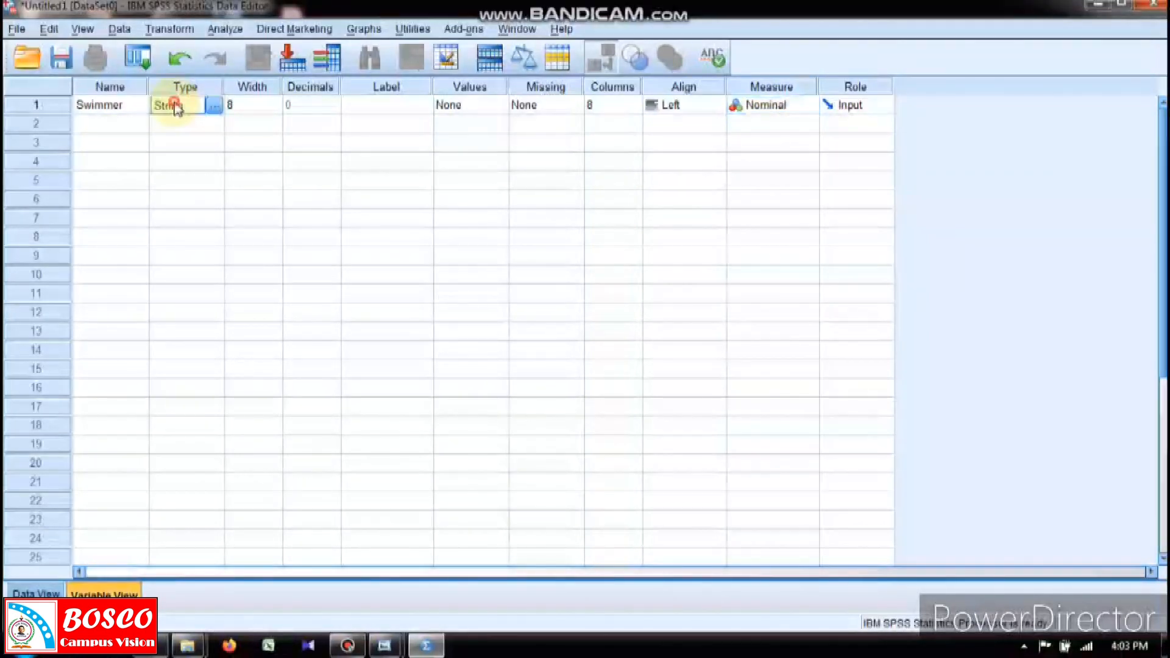
Give the Swimmer variable the label "Name of The Swimmer"
left_click(392, 109)
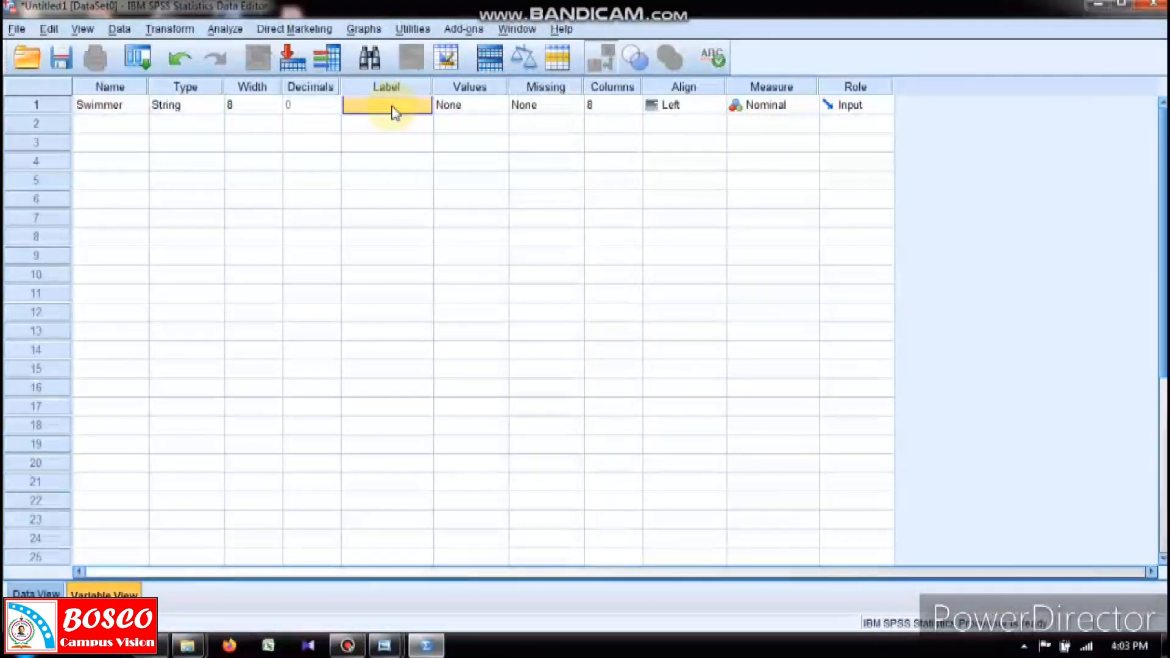
type("NAm")
type("ame of")
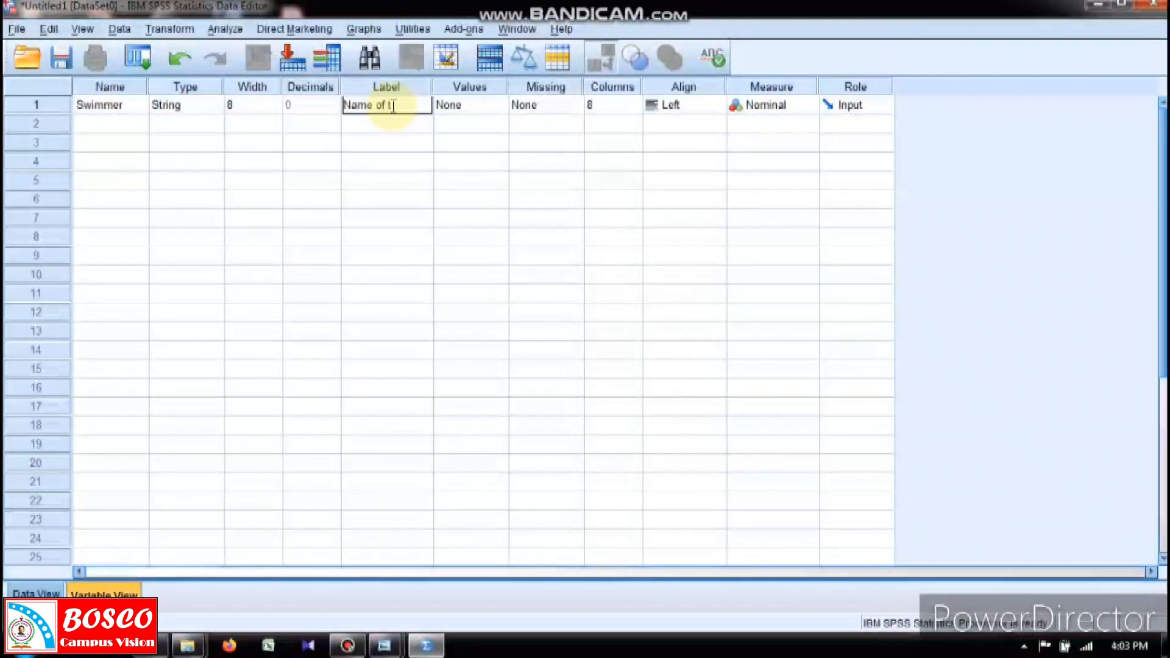
type(" The")
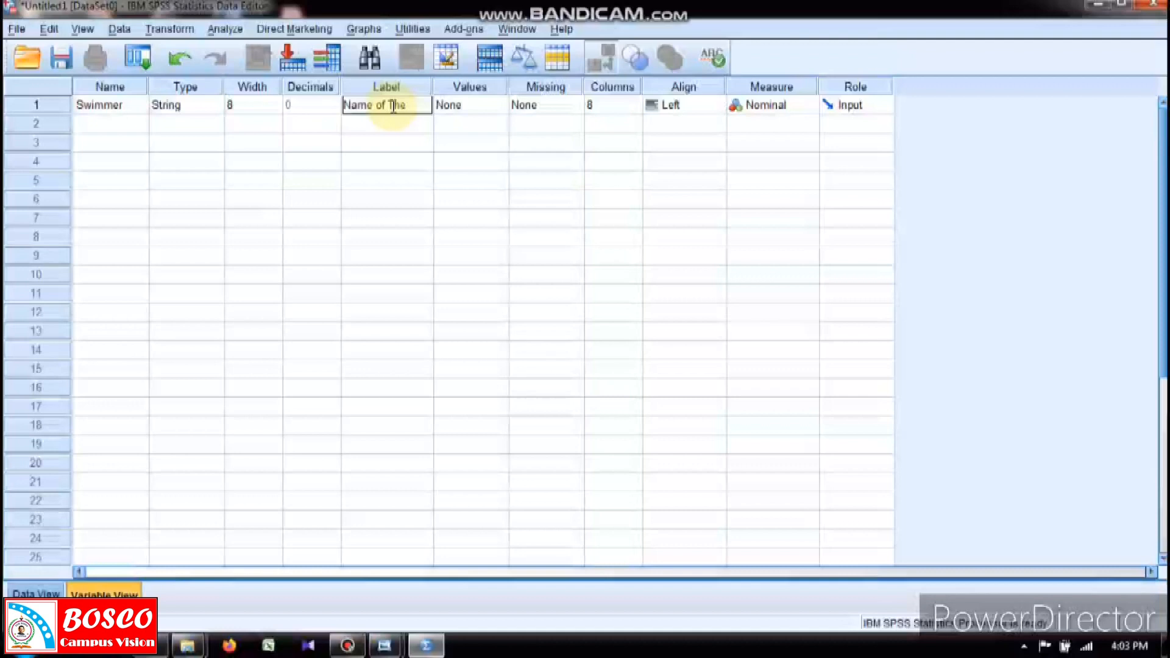
type(" Swimmer")
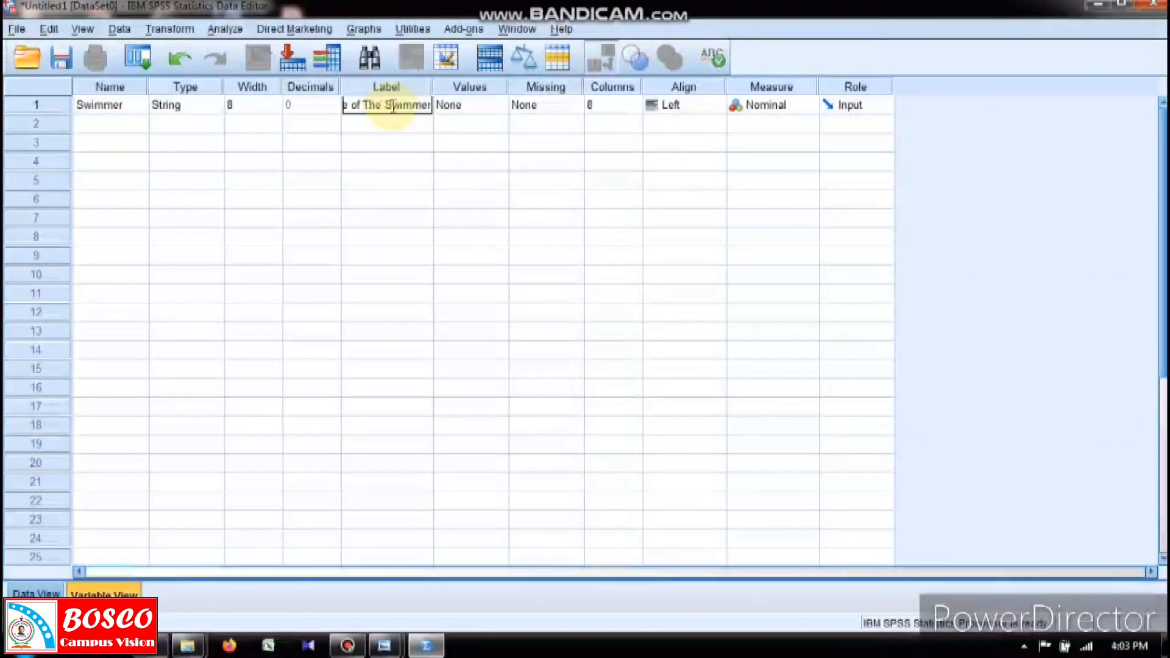
left_click(501, 121)
left_click(499, 119)
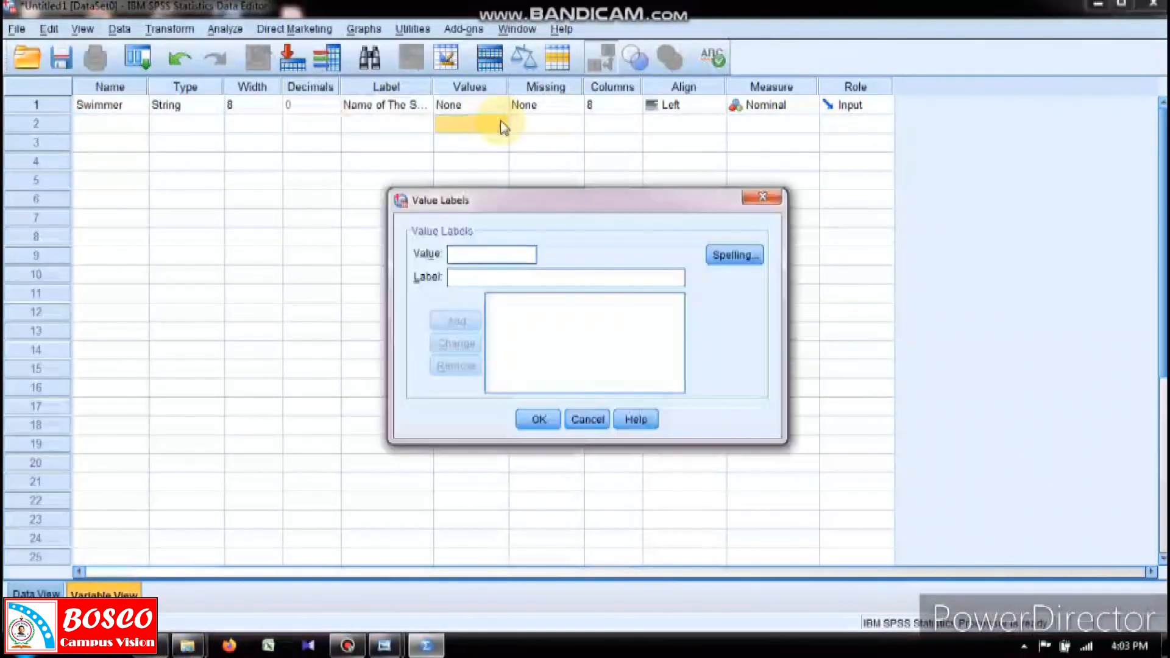
left_click(762, 197)
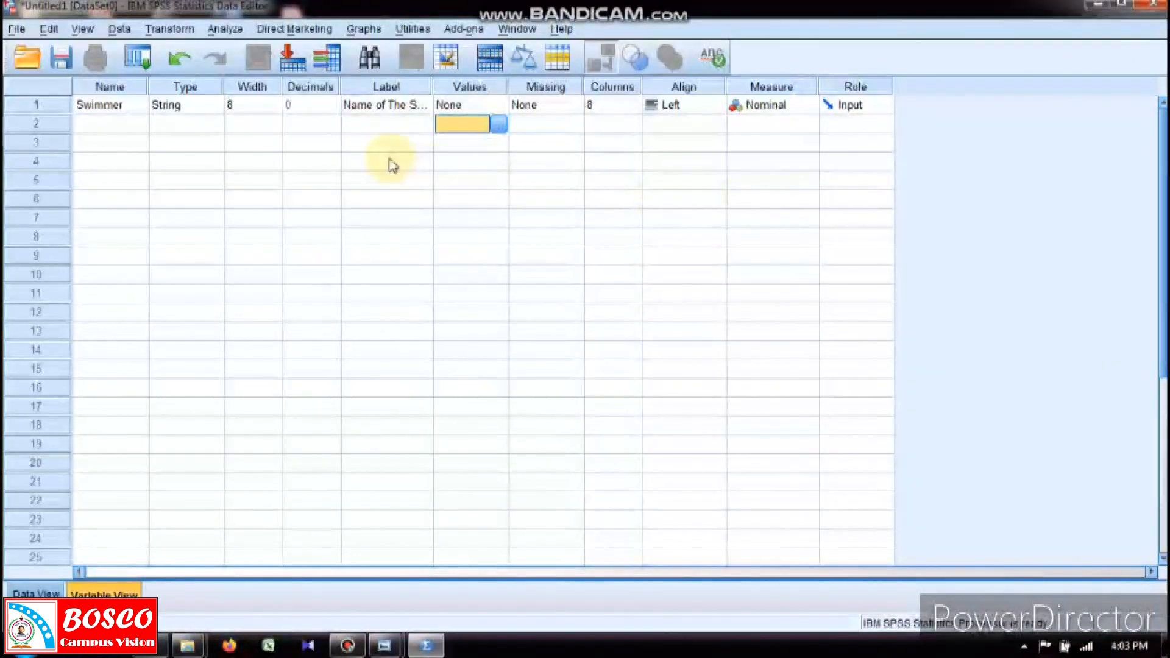
Define a second variable named Gender in row 2
left_click(117, 127)
type("G")
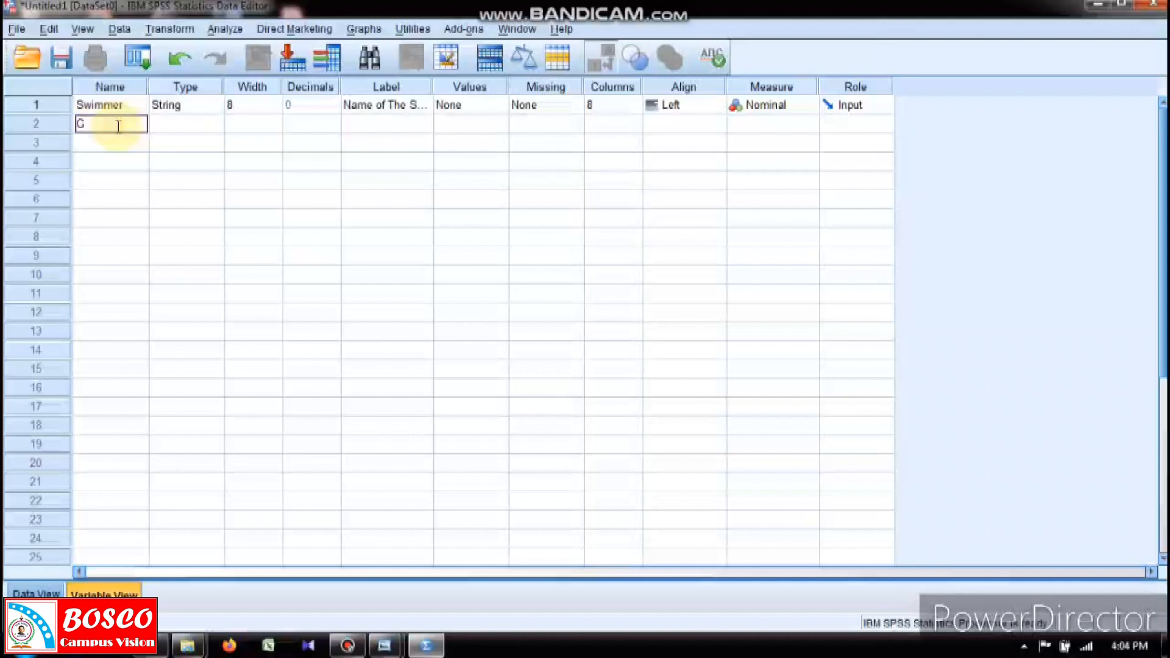
type("en")
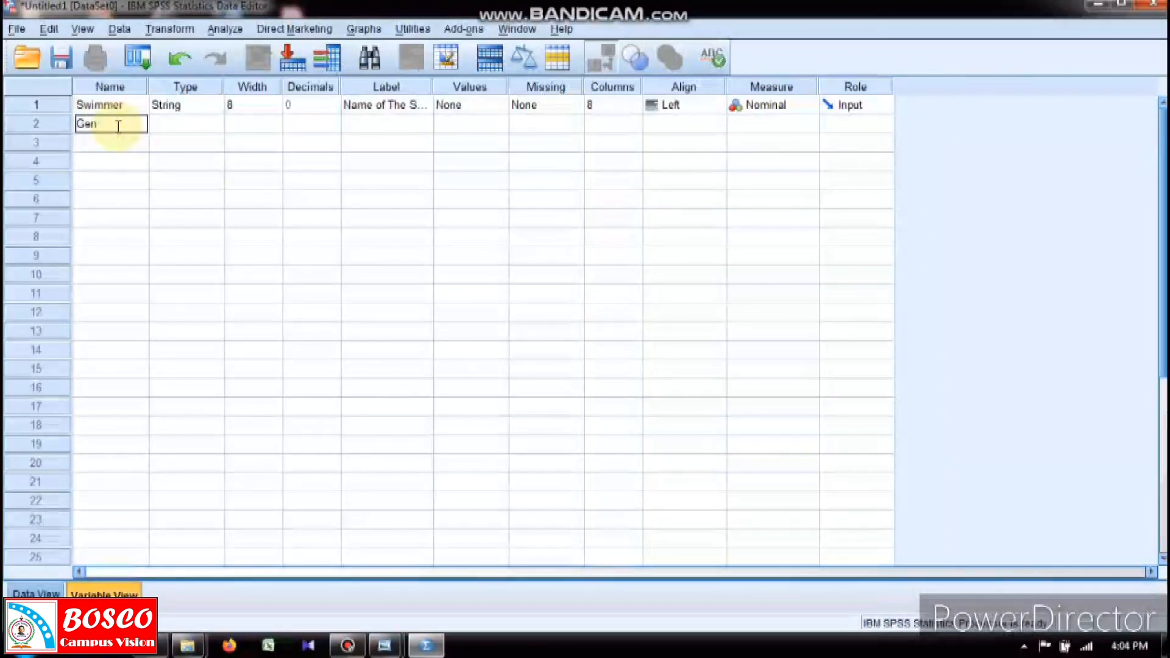
type("der")
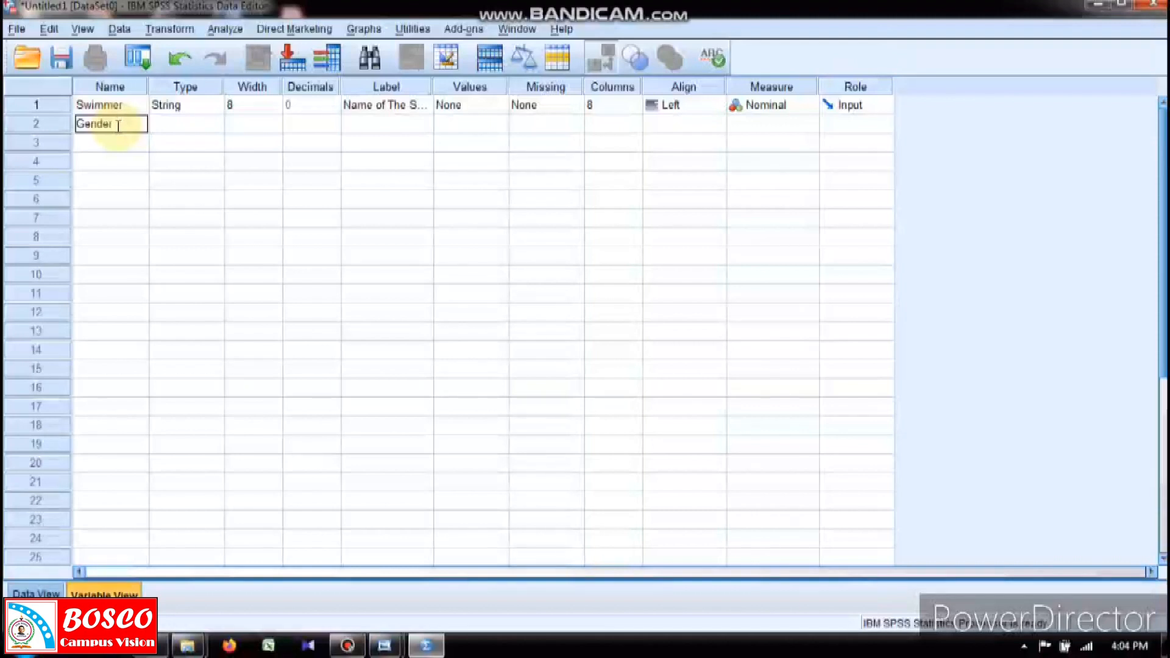
key("Return")
Set the Gender variable's type to String with a length of 1 character
left_click(181, 135)
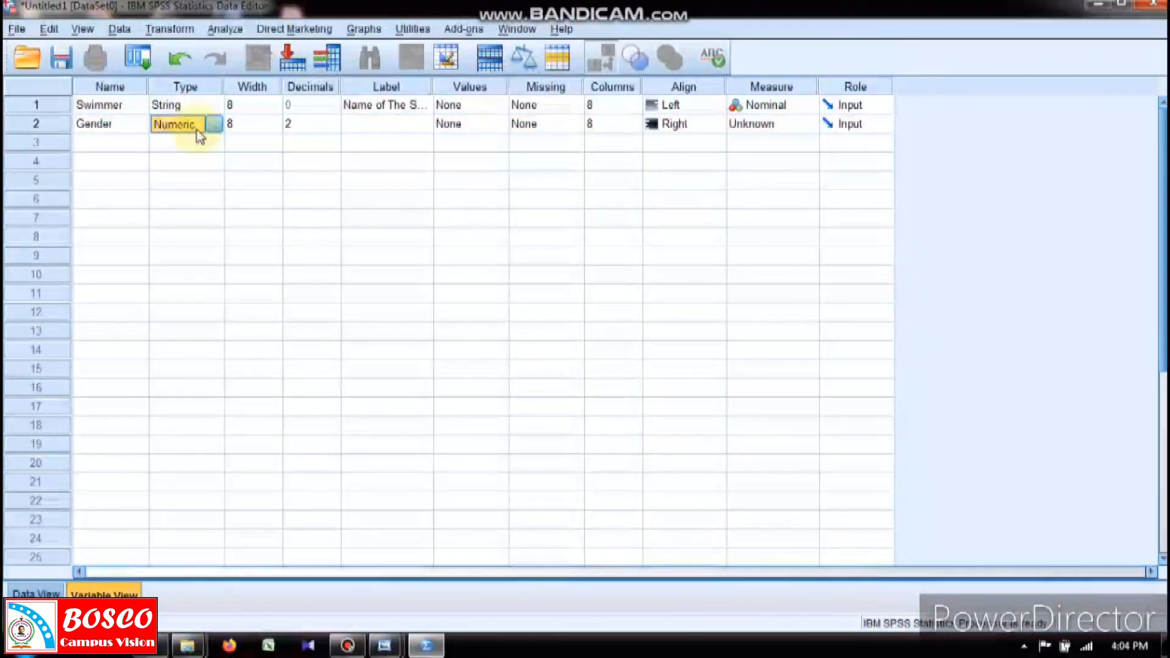
left_click(214, 125)
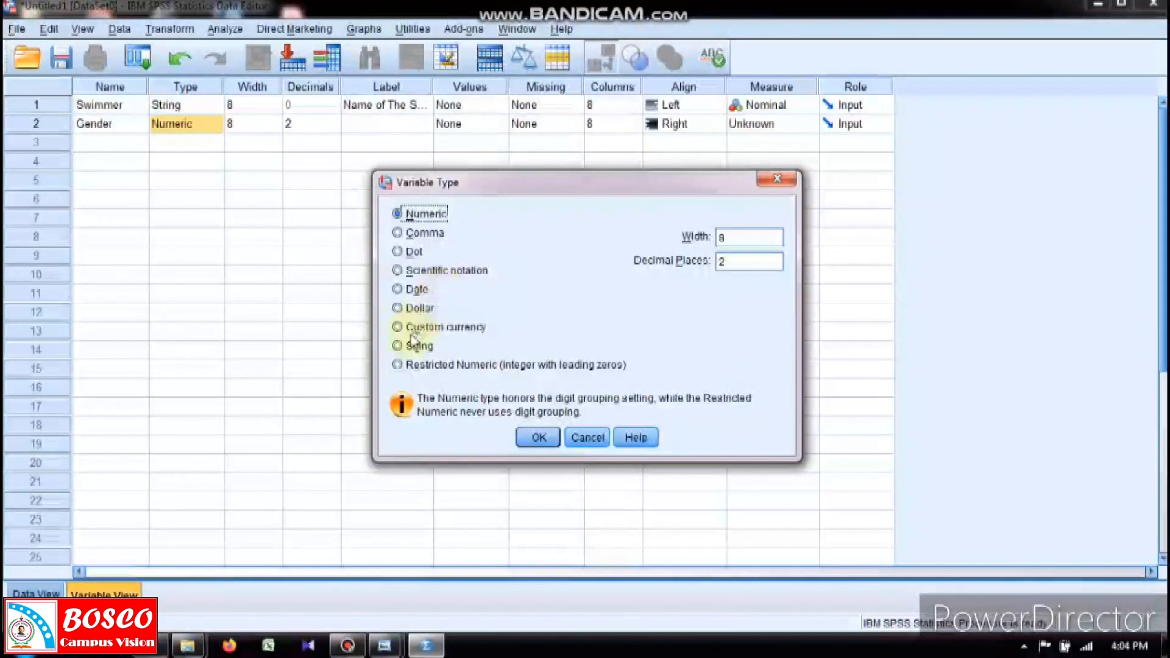
left_click(405, 348)
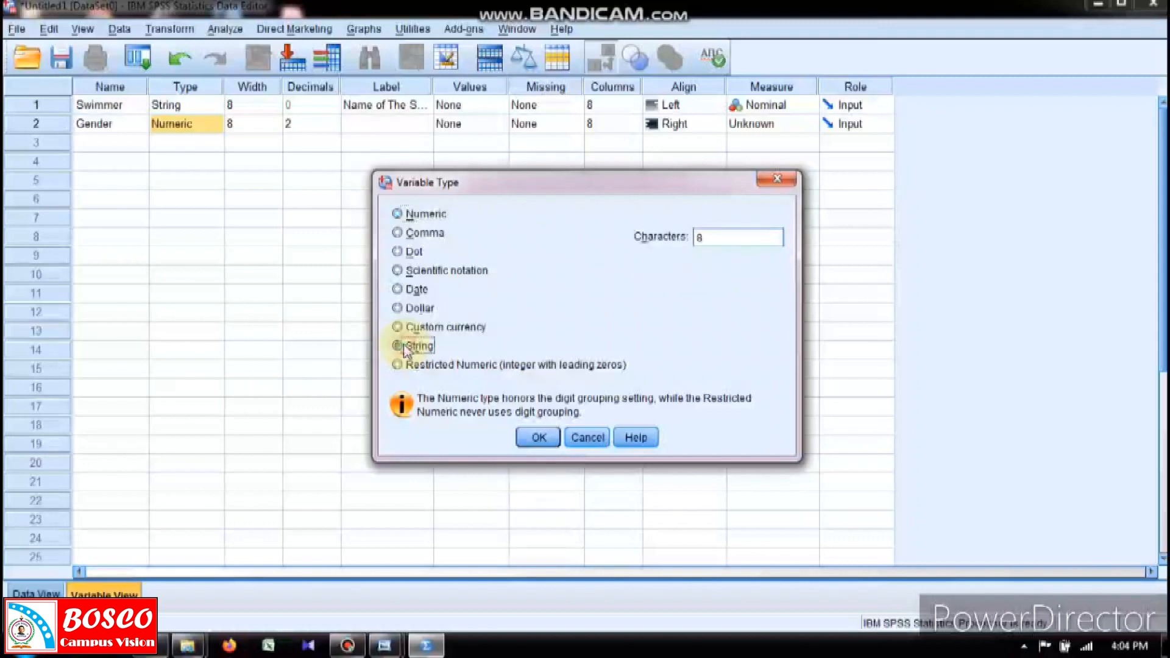
left_click(722, 239)
key("BackSpace")
type("1")
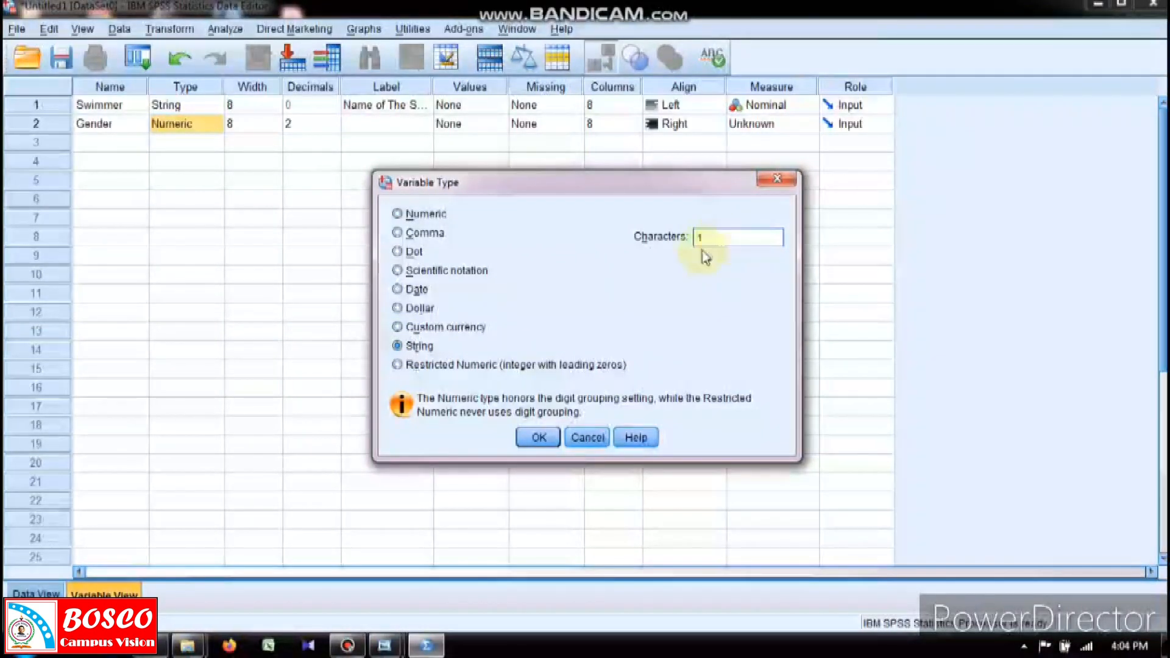
left_click(537, 439)
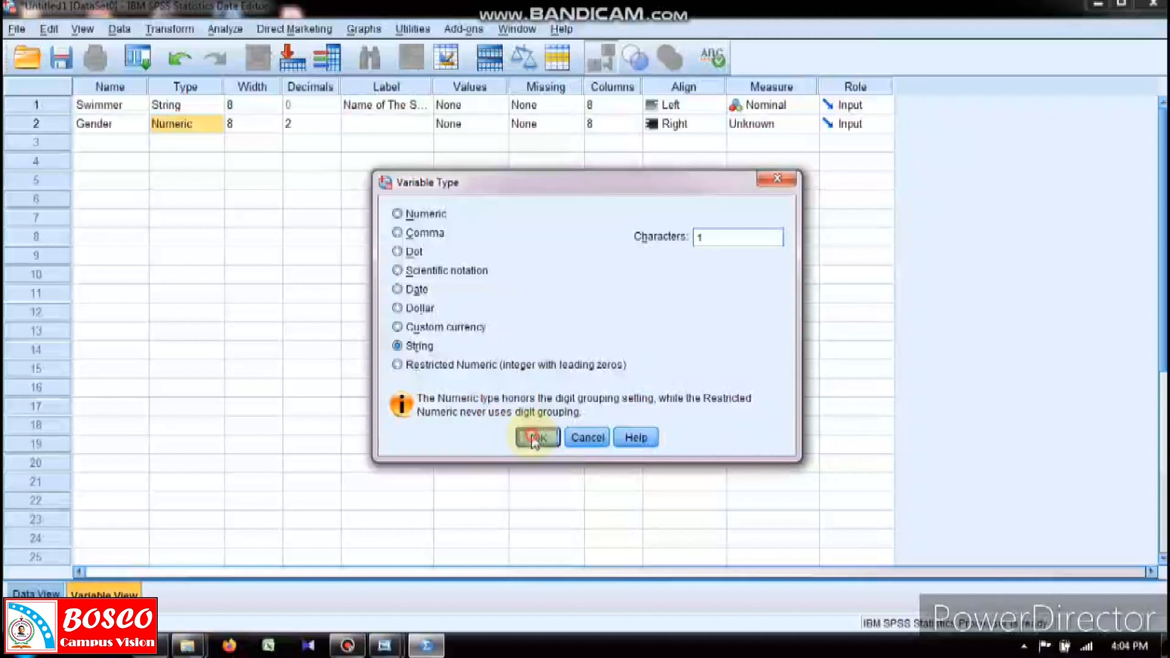
Give the Gender variable the label "Sex of The Swimmer"
left_click(372, 126)
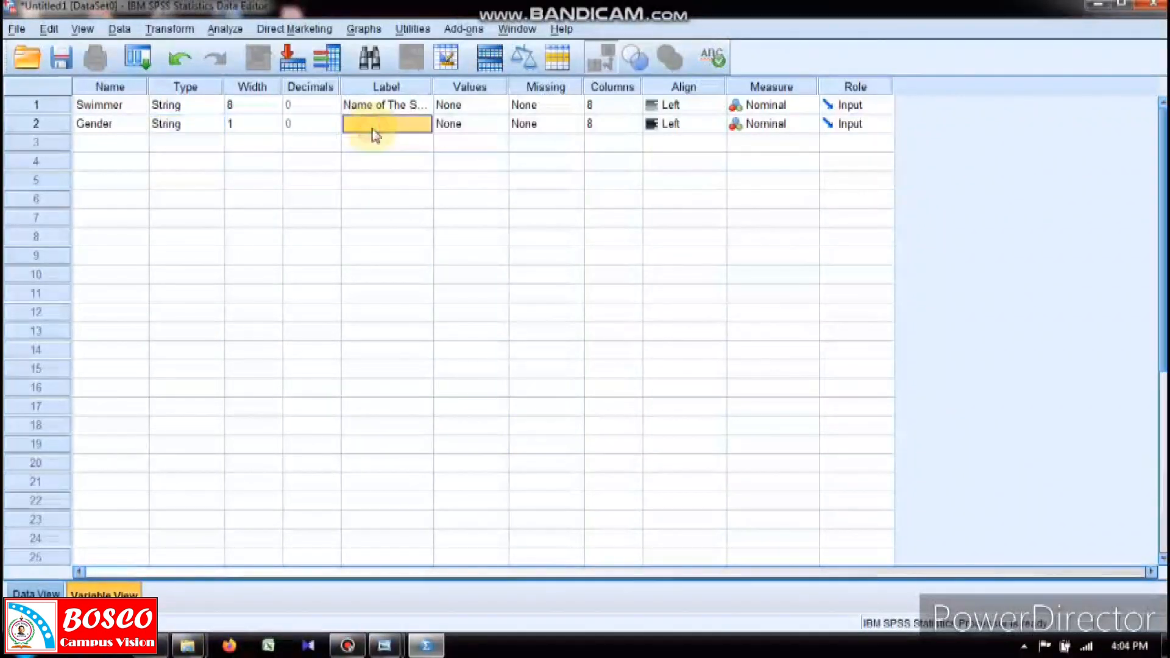
type("SEx")
key("BackSpace")
type("ex of The")
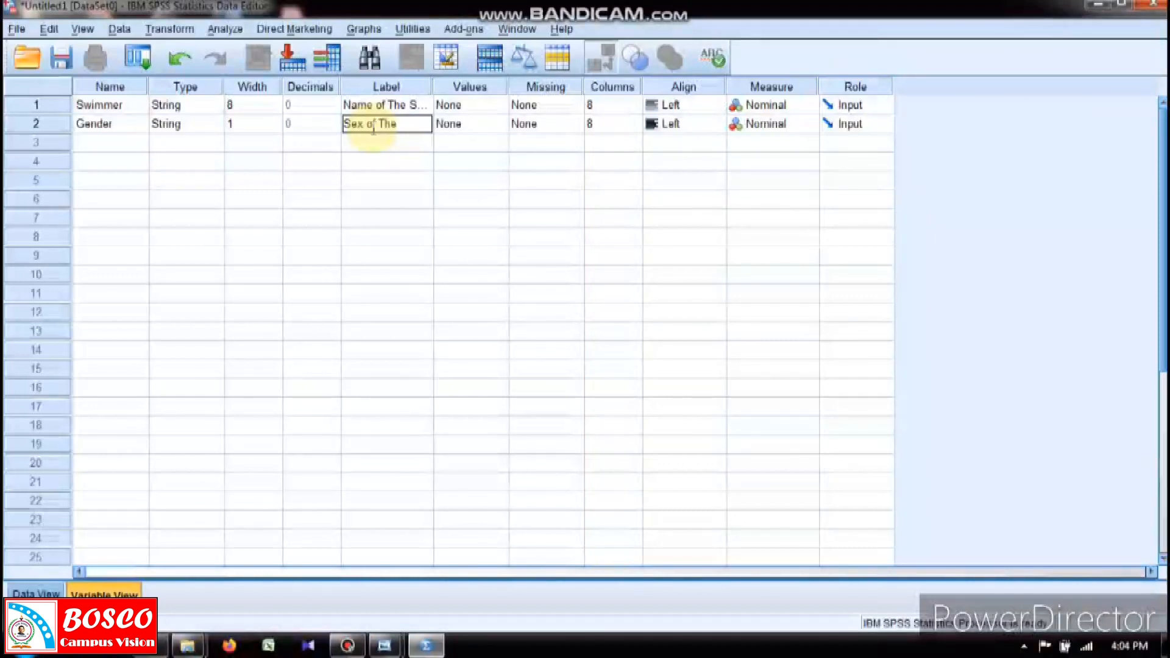
type(" Swimmer")
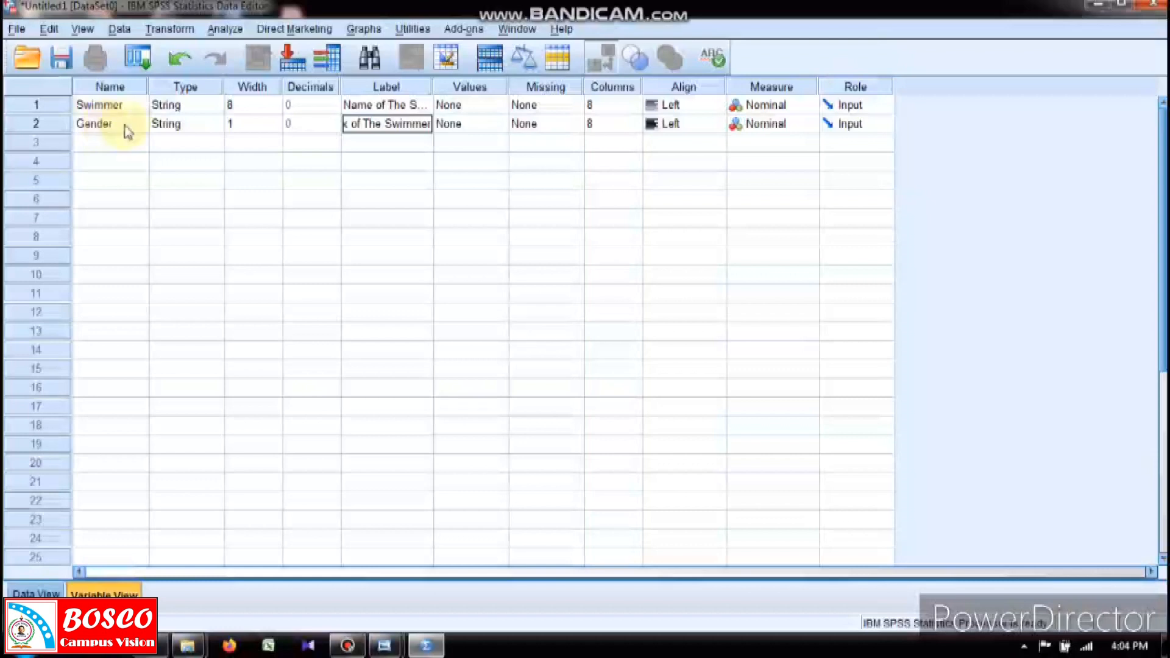
Add a value label to the Gender variable that defines F as Female
left_click(442, 126)
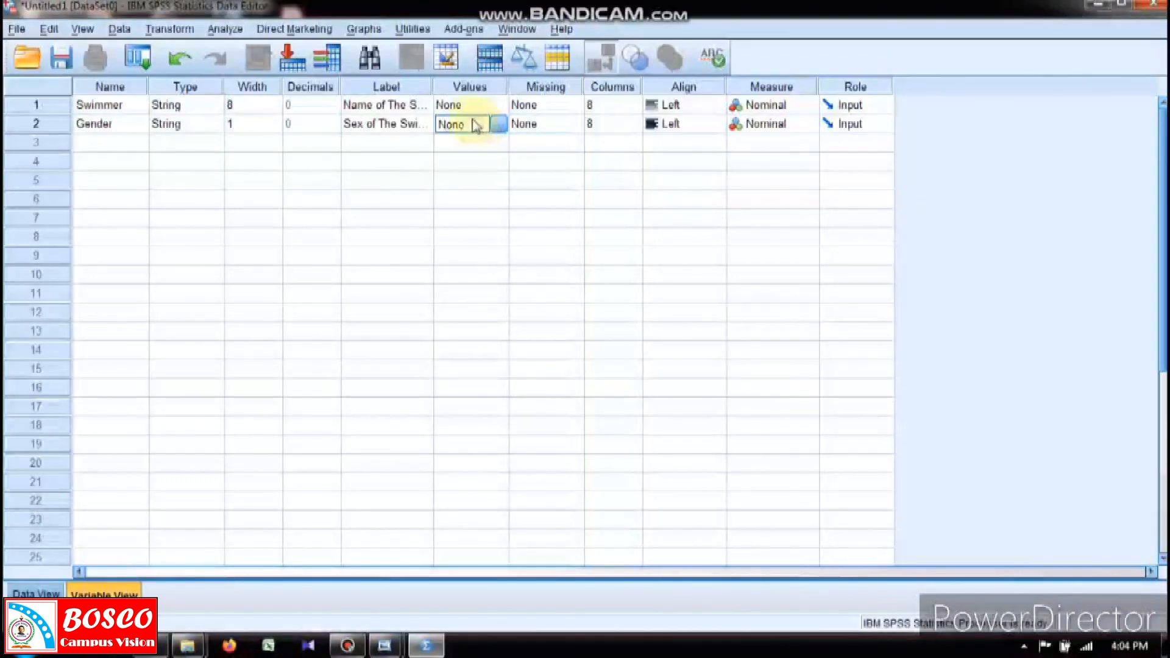
left_click(498, 128)
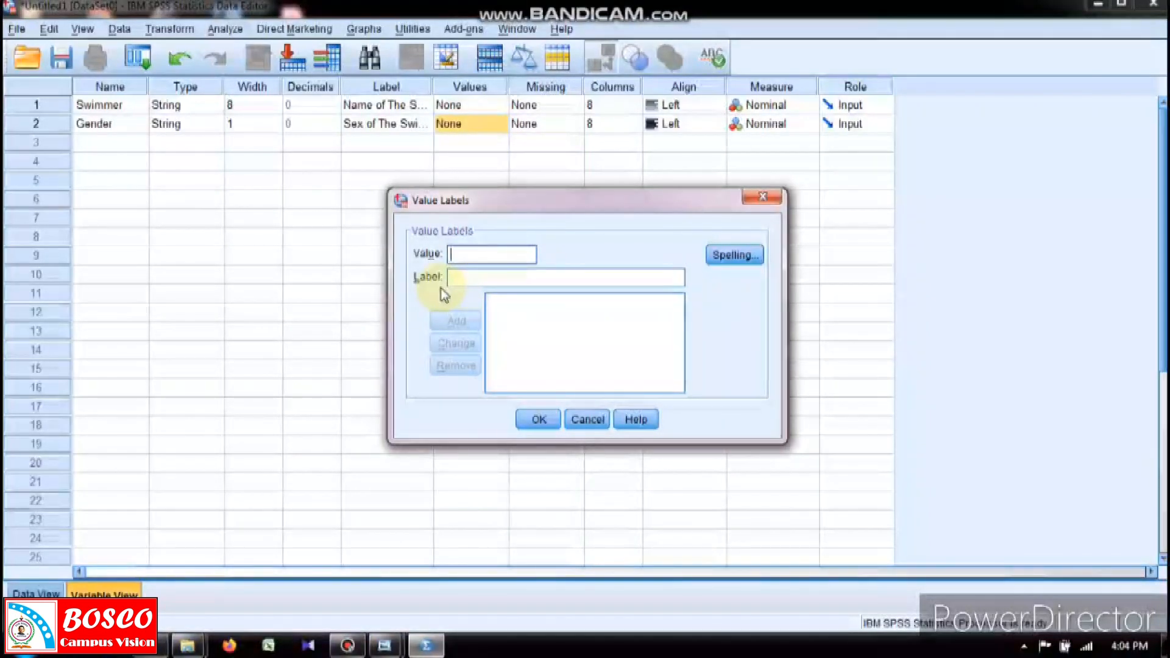
type("F")
left_click(458, 279)
type("Female")
left_click(462, 320)
Add a second Gender value label defining M as Male and apply the value labels
left_click(463, 254)
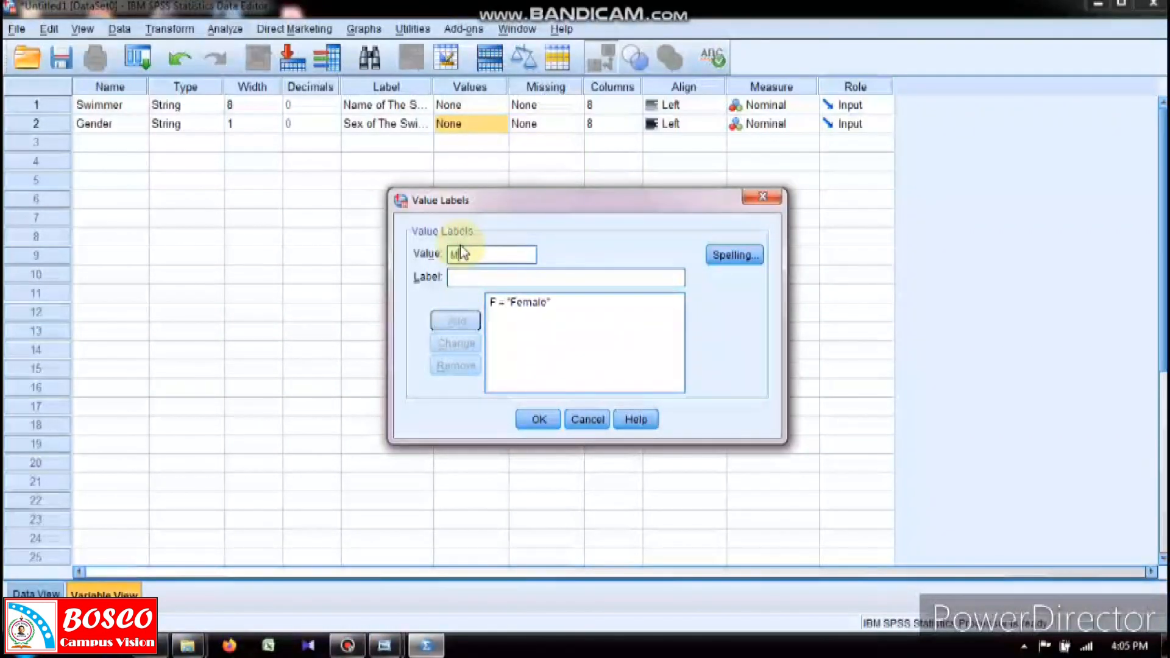
left_click(458, 277)
type("Male")
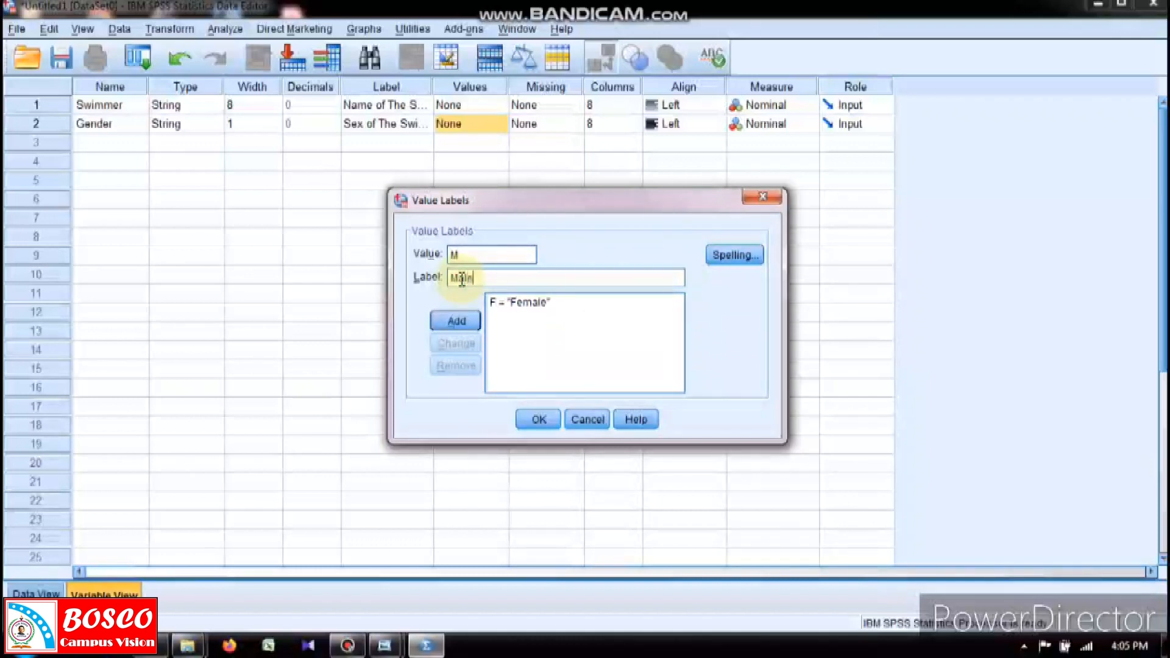
left_click(457, 320)
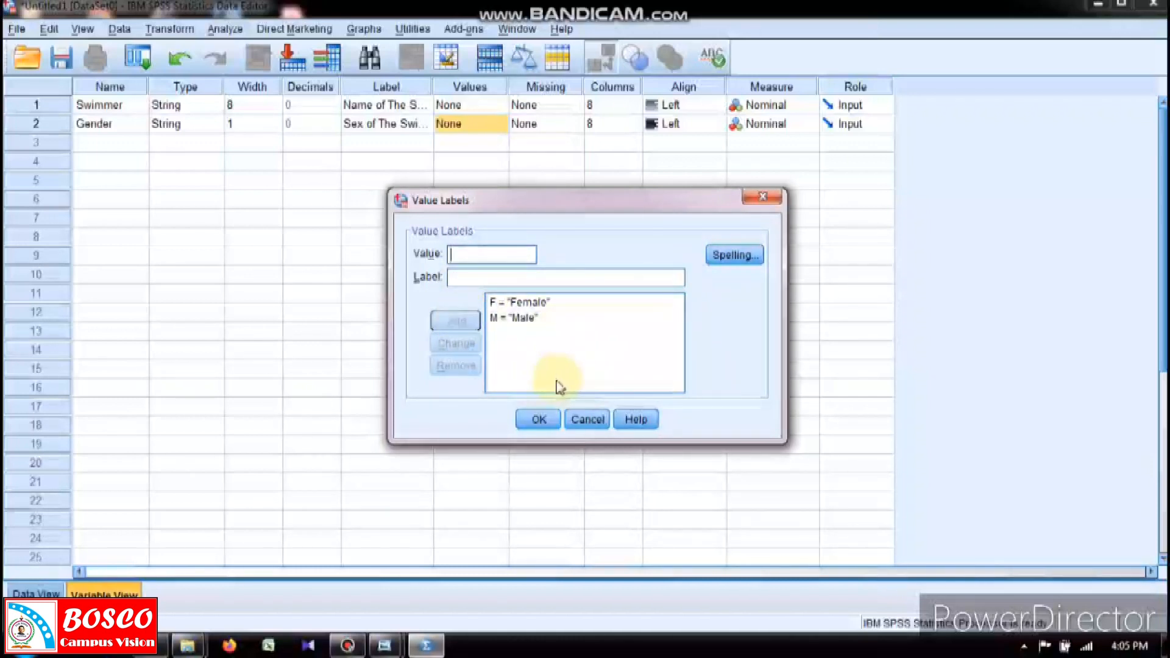
left_click(538, 419)
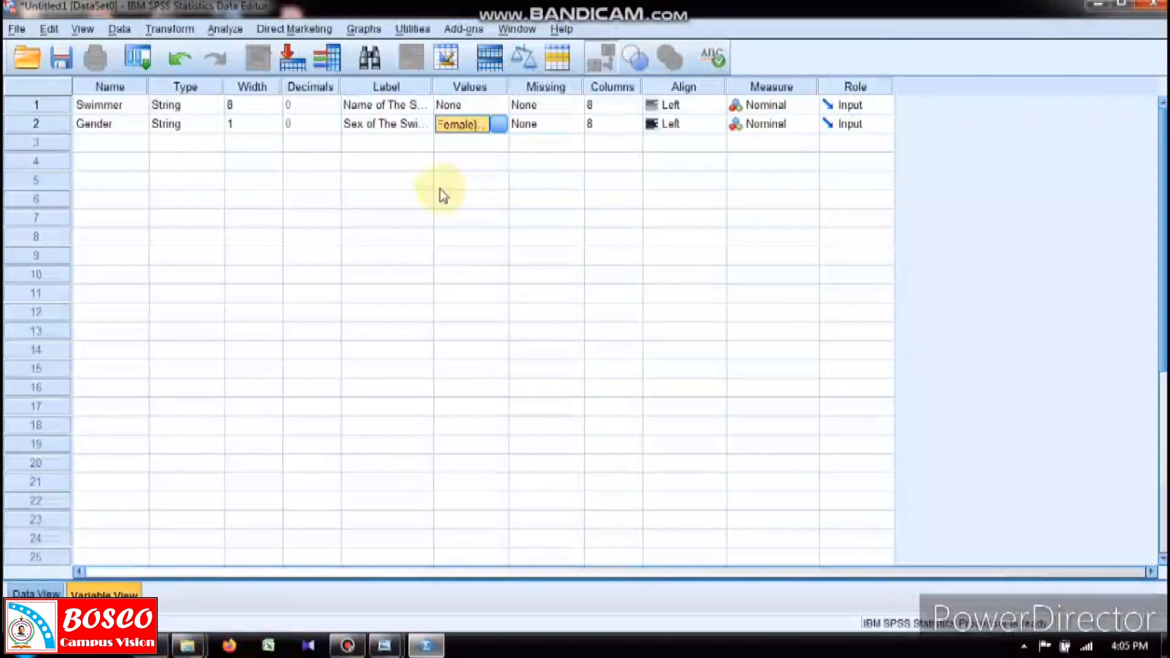
Add a third variable named Time below Gender
left_click(121, 150)
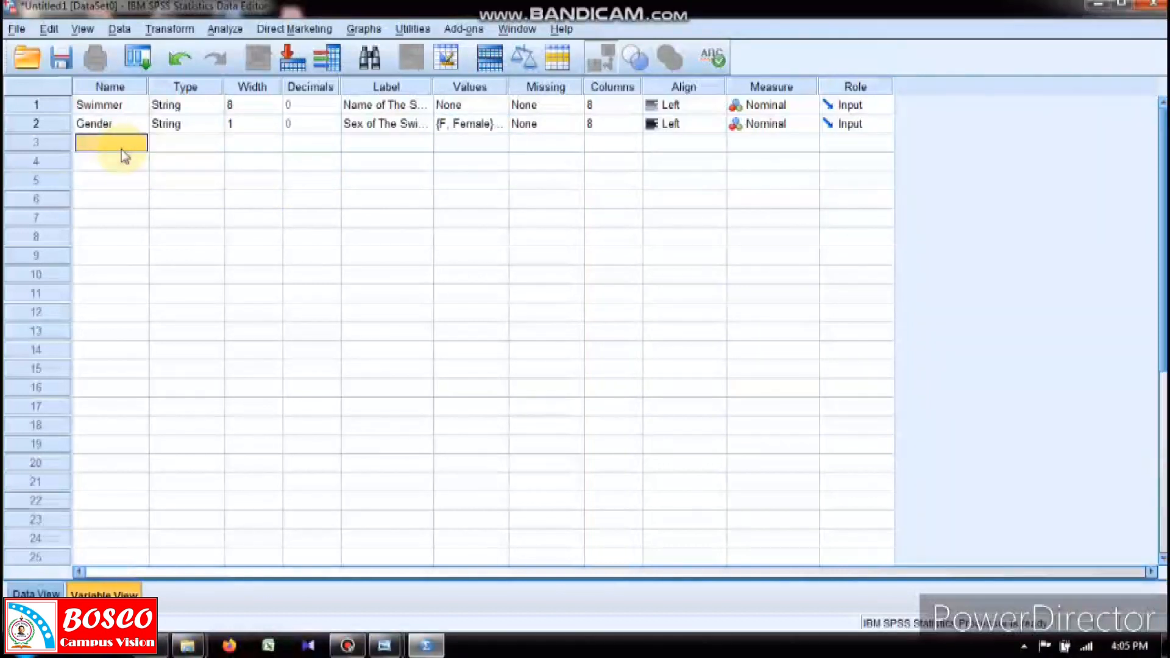
type("T")
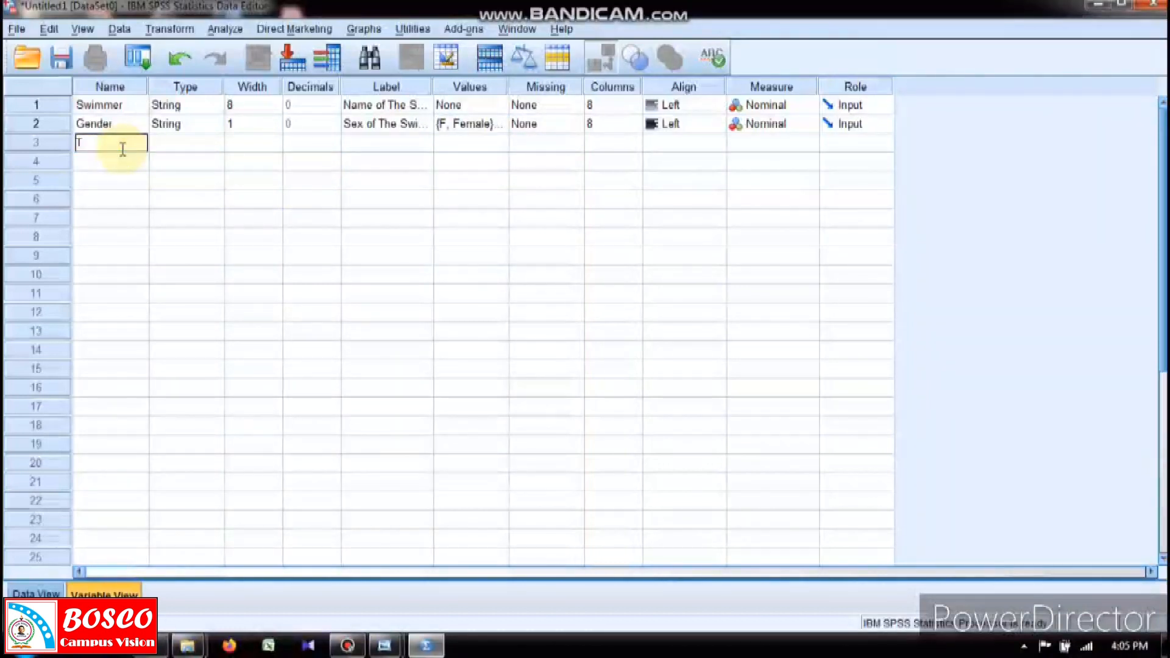
type("ime")
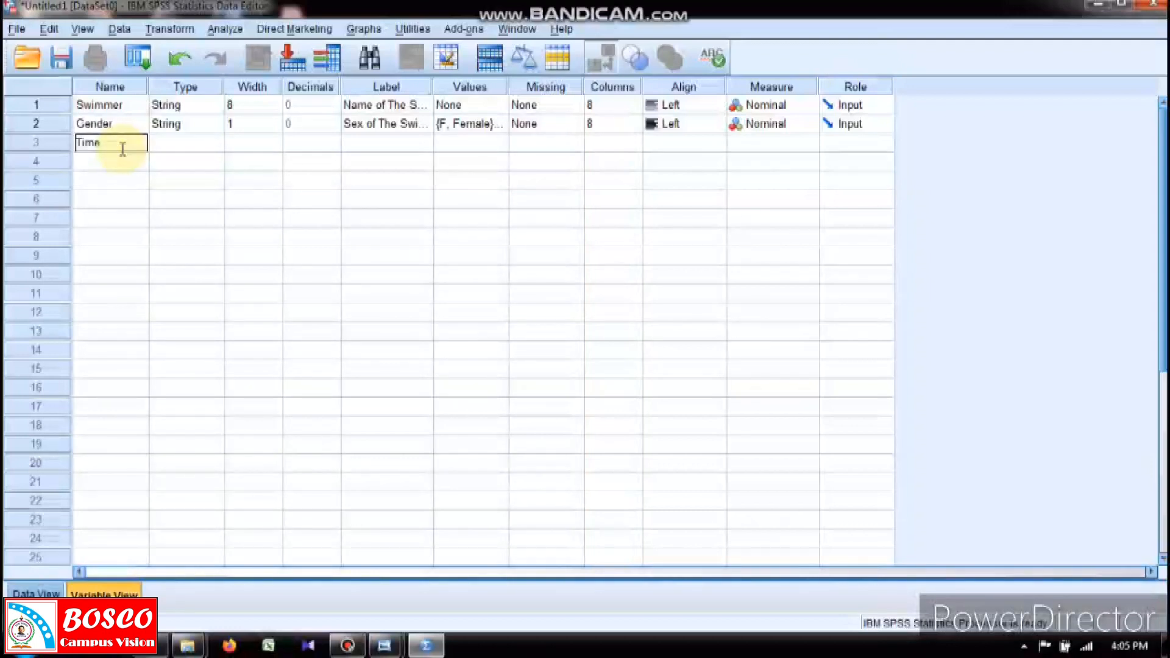
key("Return")
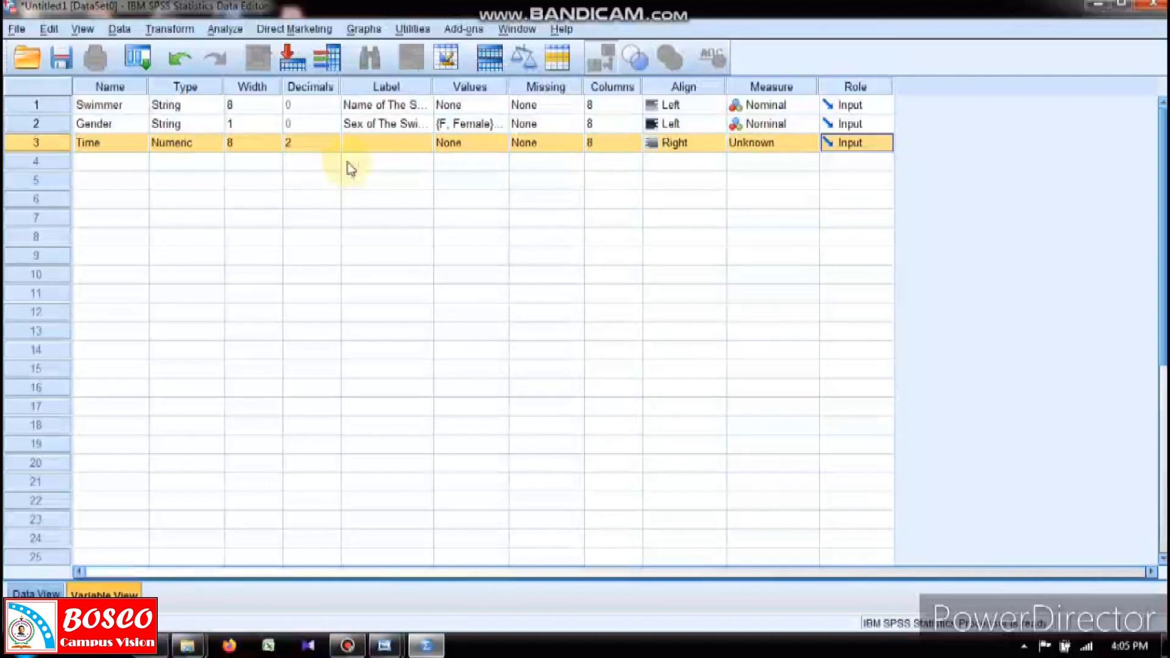
Give the Time variable the label "Practice Time(secs)"
left_click(402, 147)
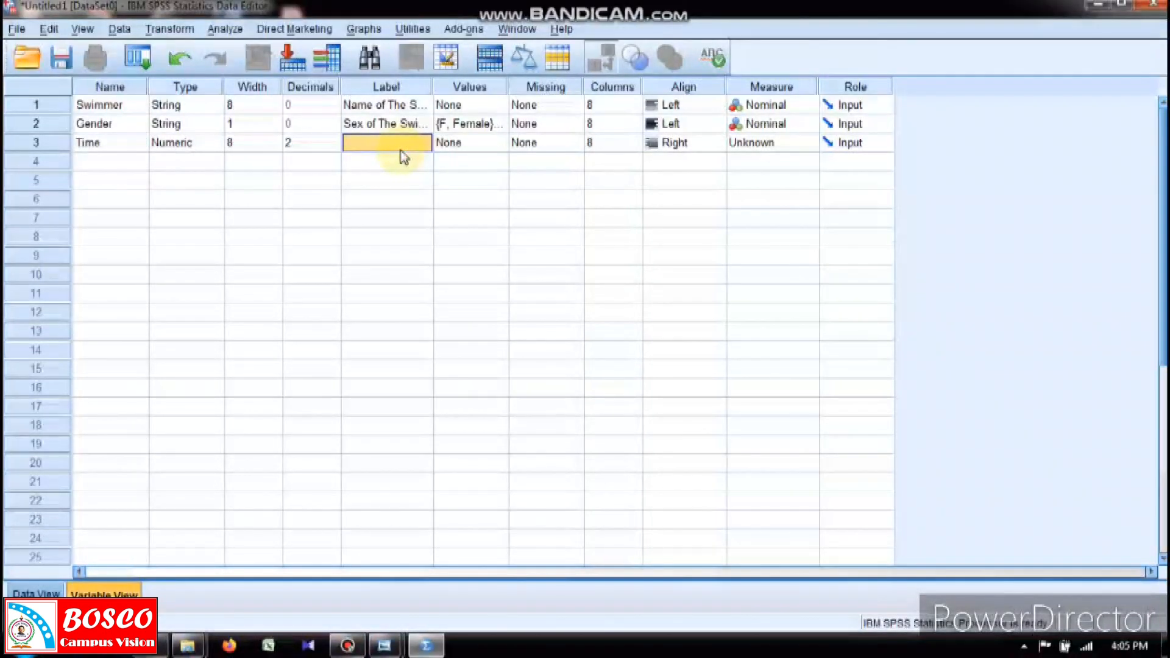
type("Practice ti")
key("BackSpace")
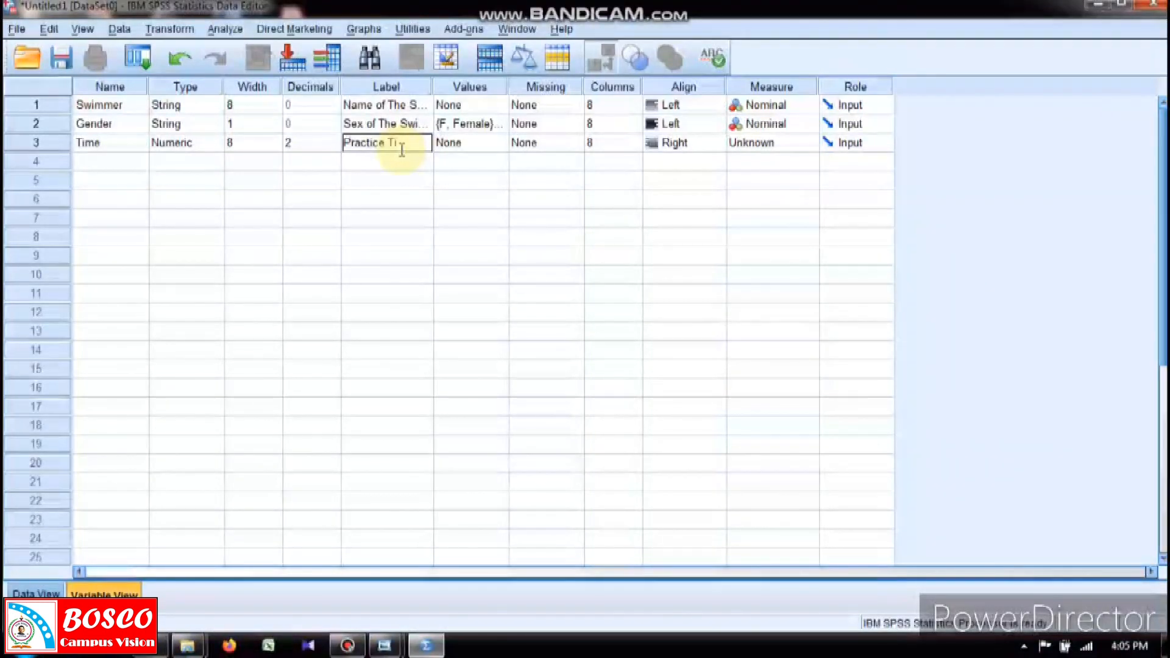
type("Time(secs)")
left_click(445, 178)
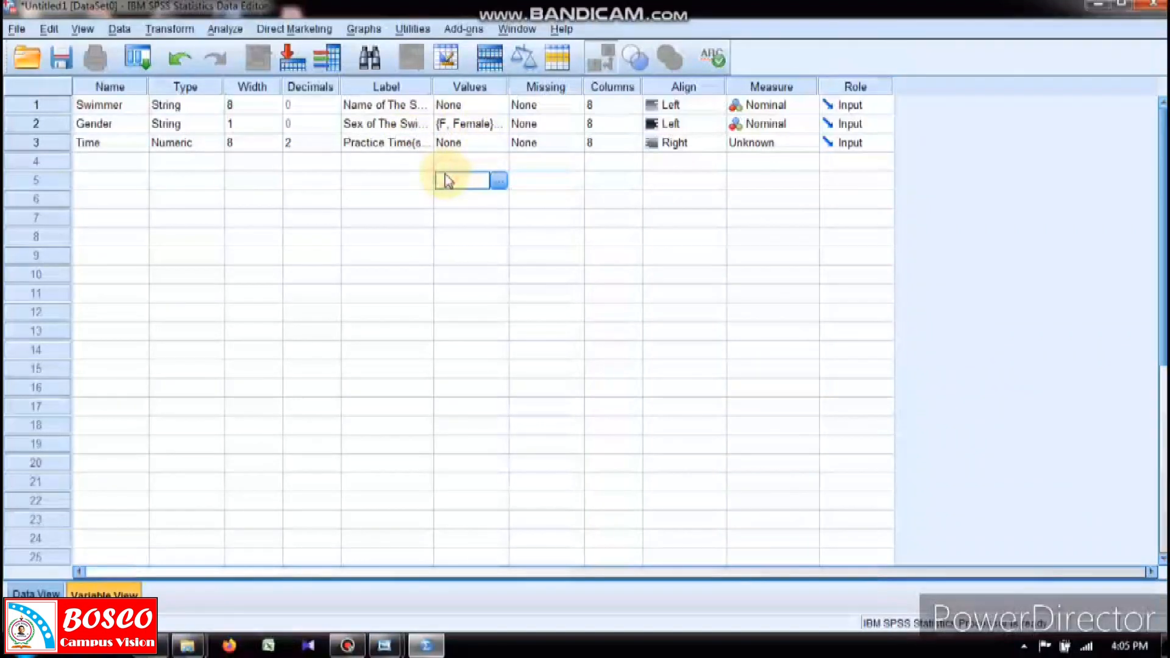
Switch to Data View and enter the ten swimmers' first names in rows 1 to 10 of the Swimmer column
left_click(38, 592)
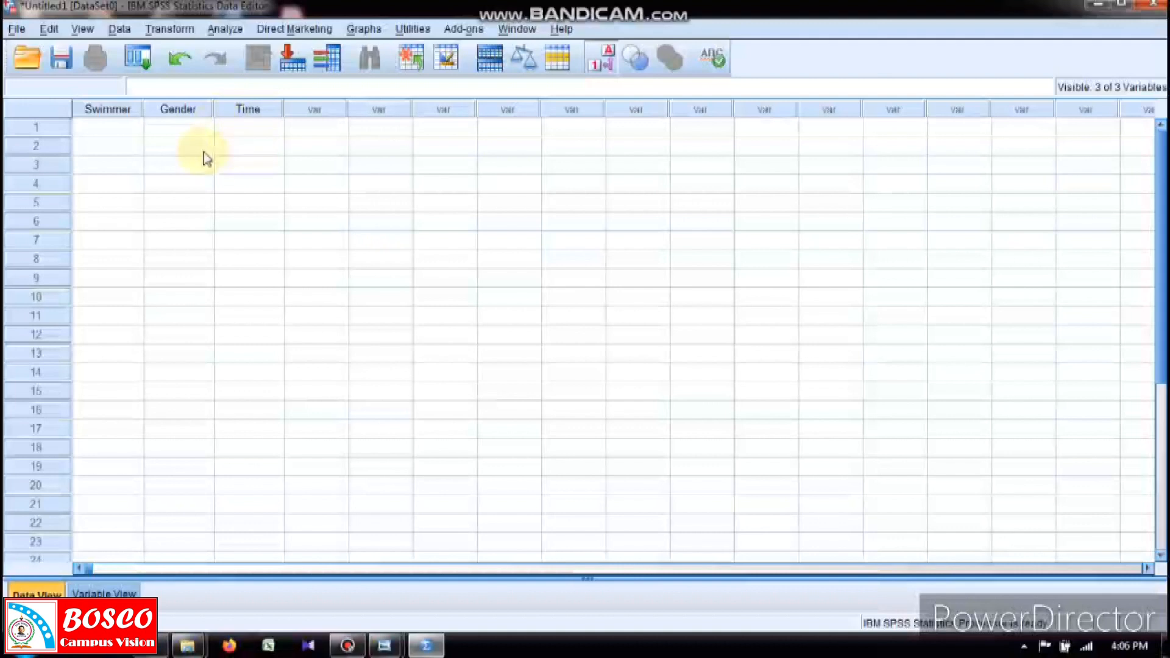
left_click(123, 127)
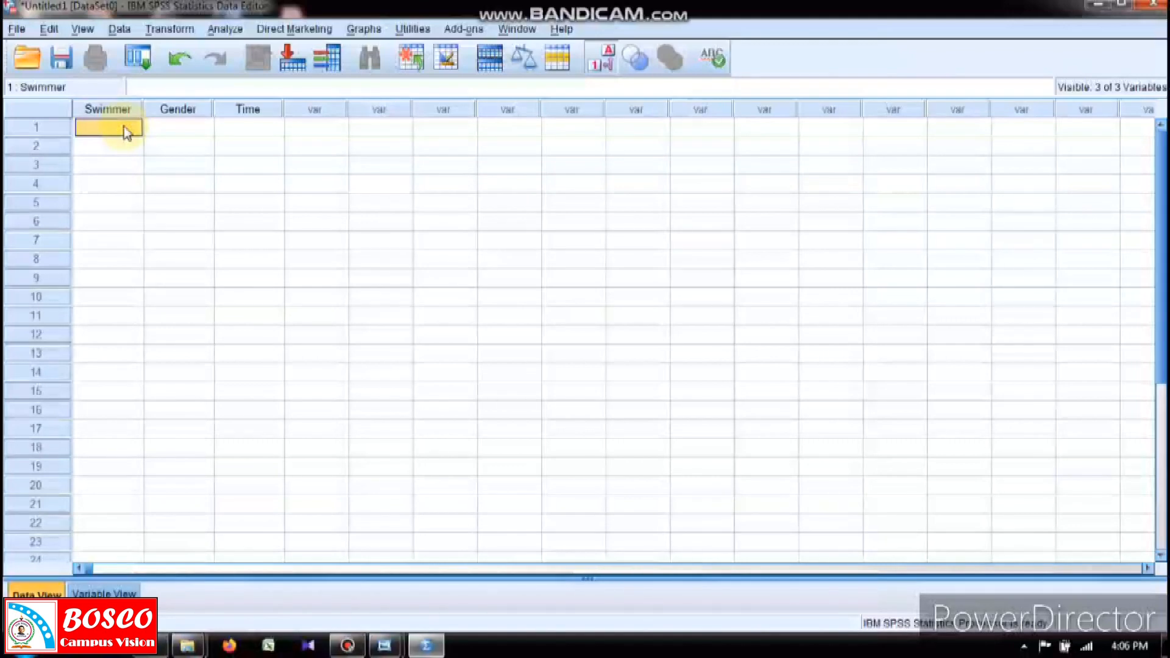
type("Sara")
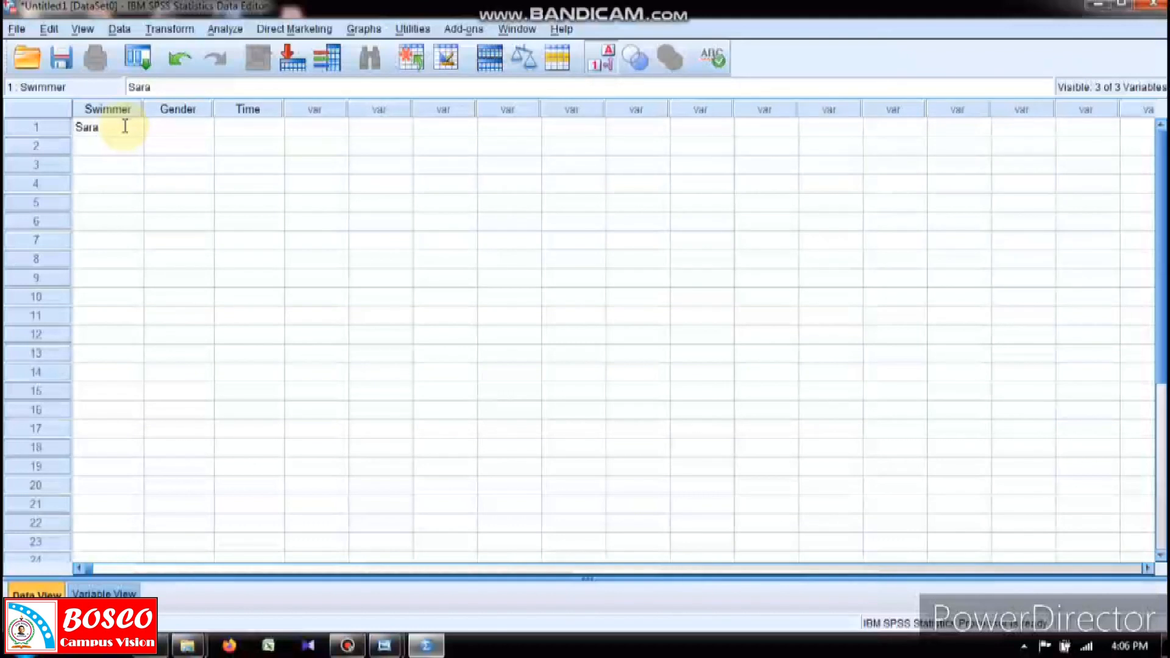
key("Return")
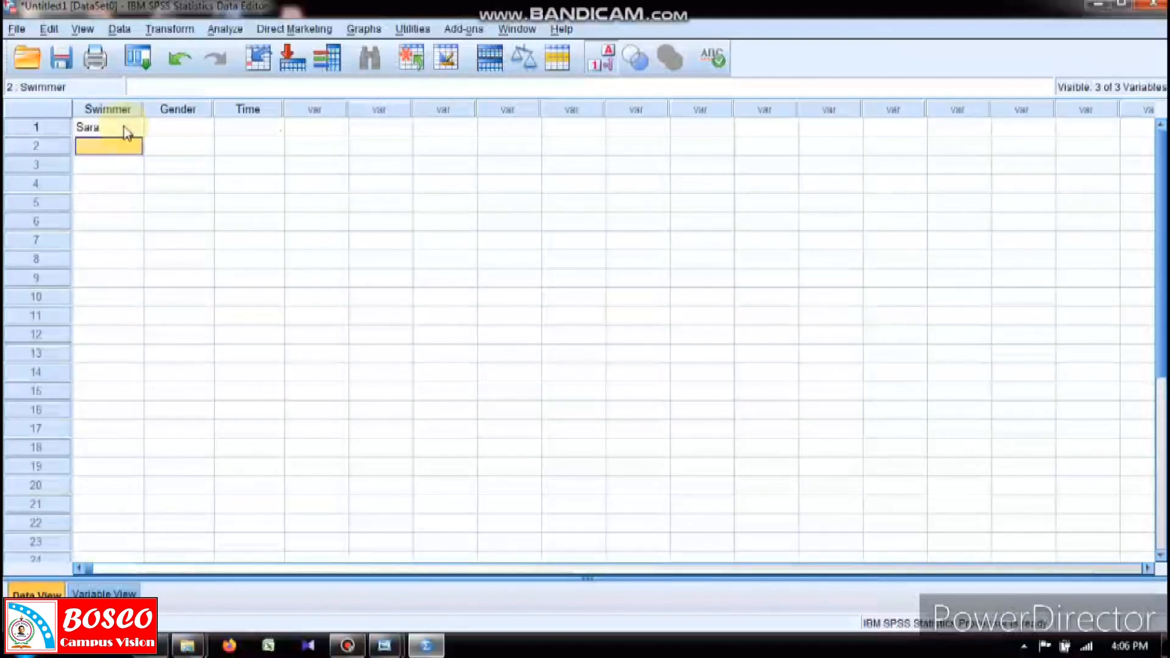
type("JA")
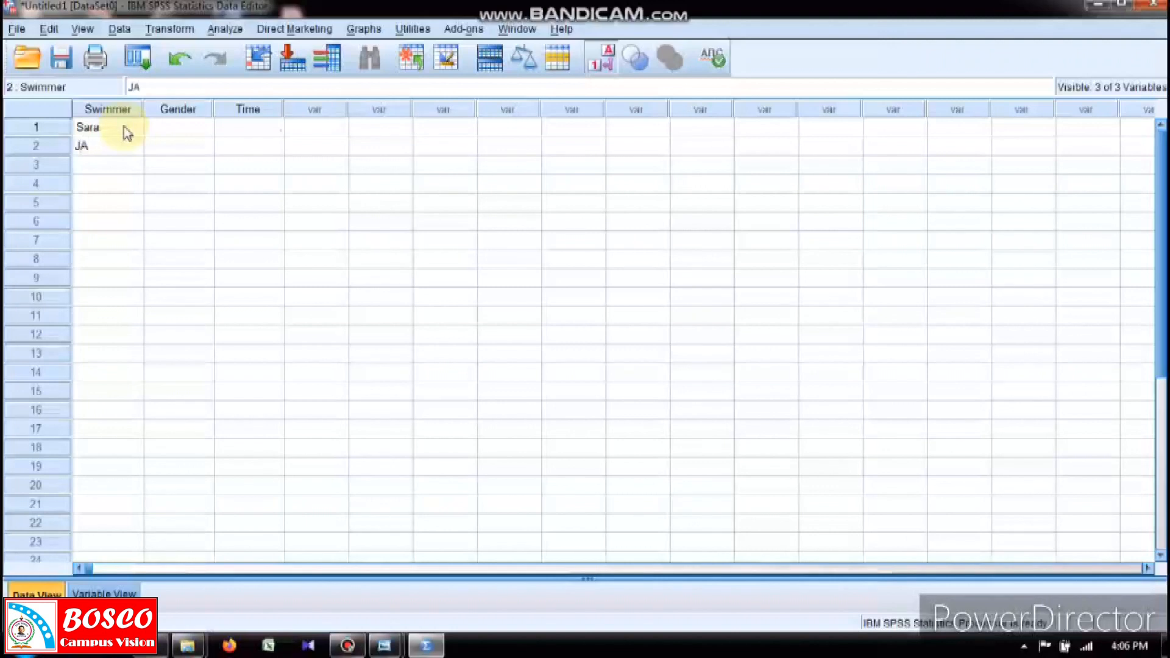
type("son")
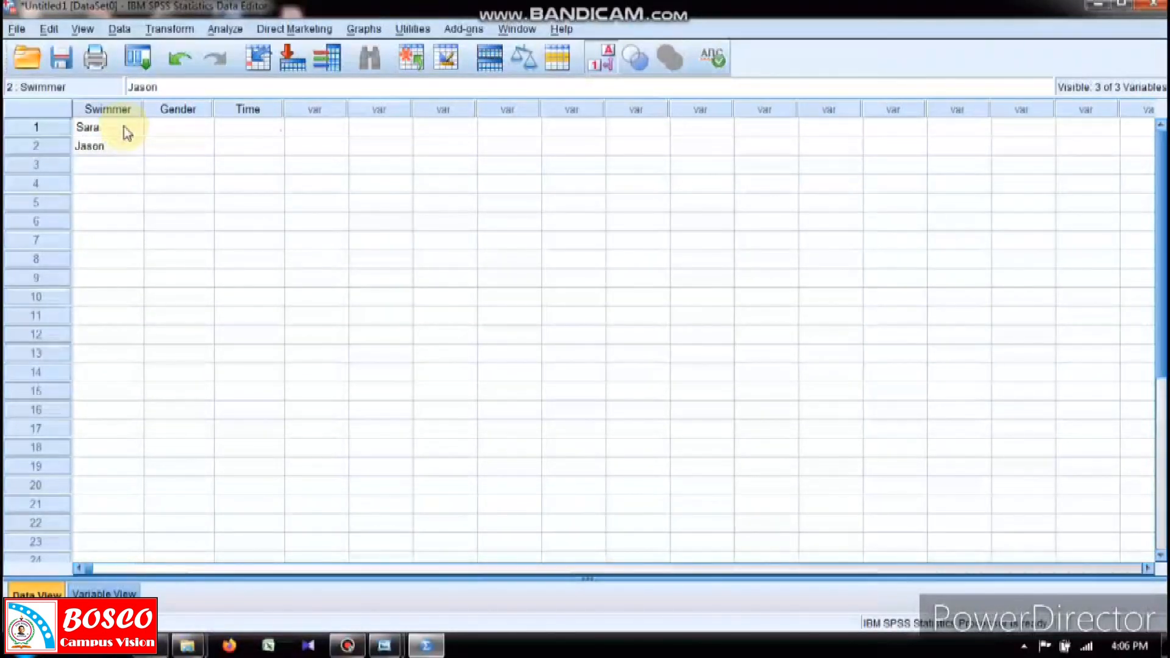
key("Return")
type("Joonna")
key("Return")
type("Donna")
key("Return")
type("Phil")
key("Return")
type("Hanna")
key("Return")
type("Sam")
key("Return")
type("Ben Abby")
key("Return")
type("Justin")
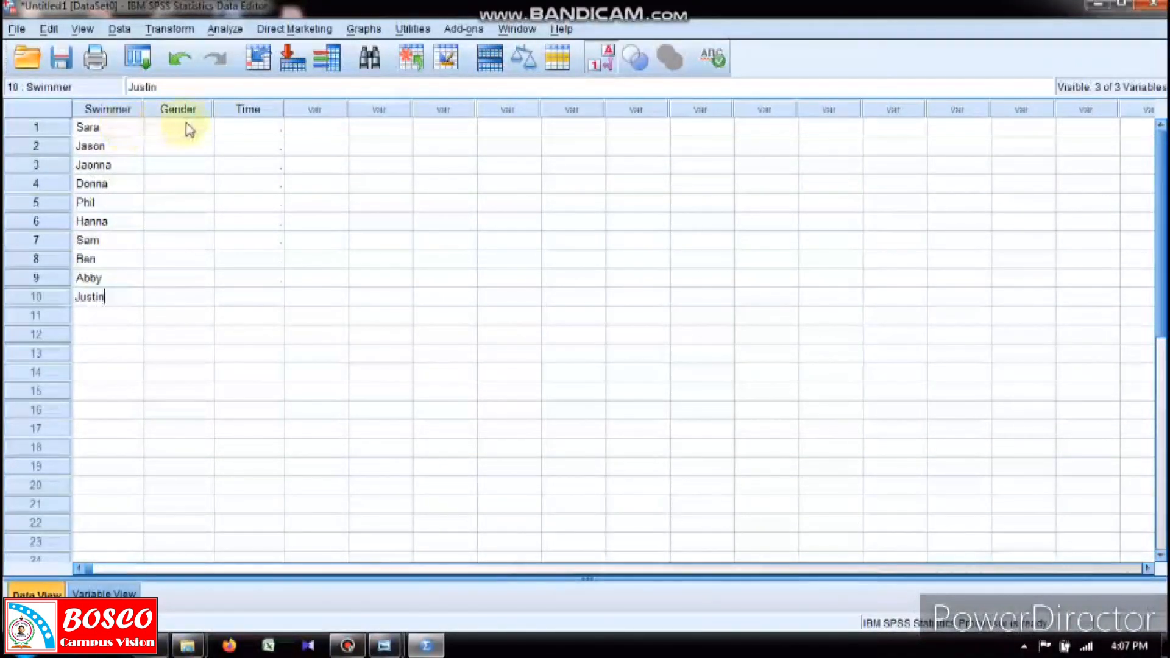
Fill the Gender column in rows 1 to 10 with F, M, F, F, M, F, M, M, F and M
left_click(187, 128)
double_click(185, 126)
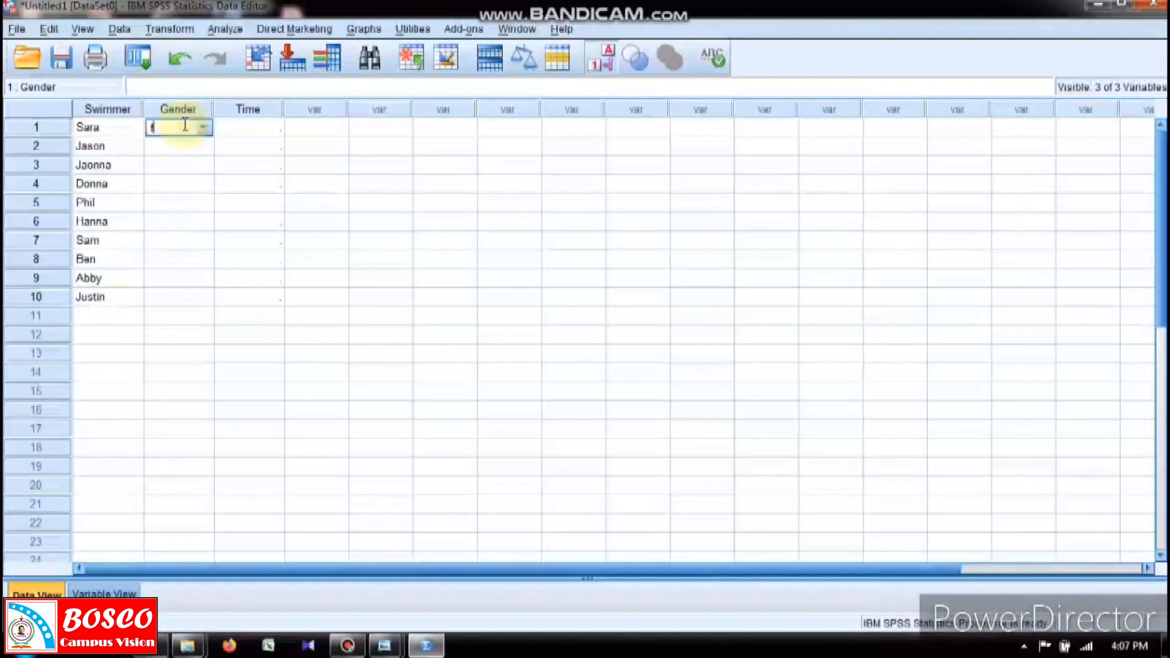
type("Female")
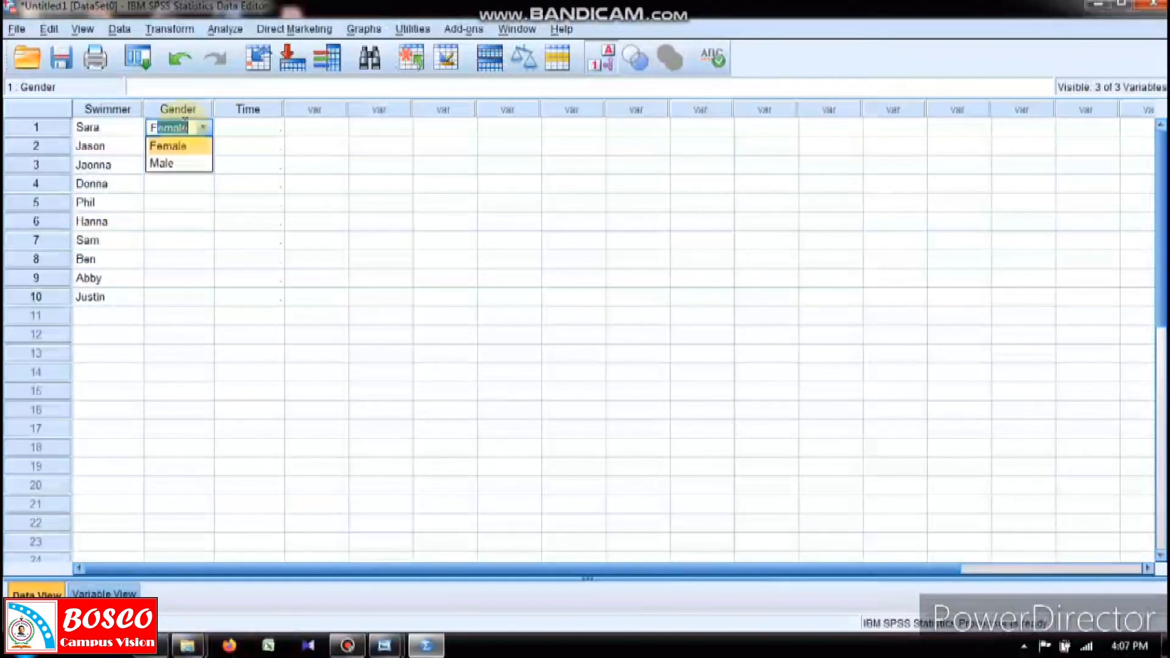
key("Return")
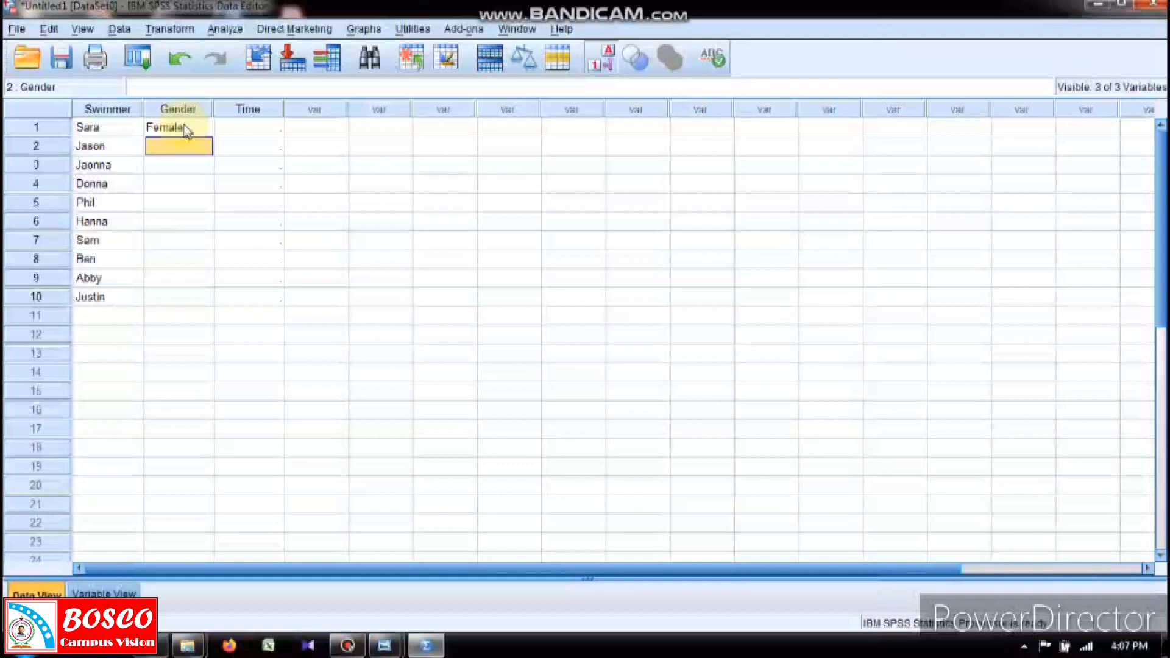
type("mmm")
key("Return")
type("f")
key("Return")
type("f")
key("Return")
type("m")
key("Return")
type("f")
key("Return")
type("m")
key("Return")
type("m")
key("Return")
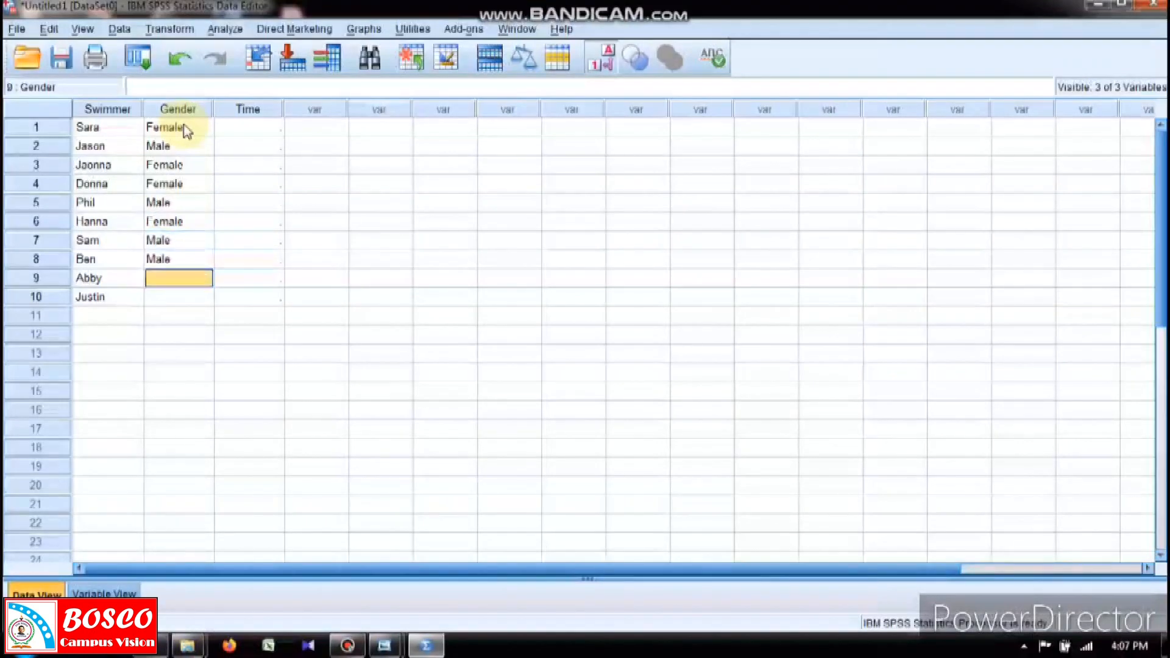
type("f")
key("Return")
type("m")
key("Return")
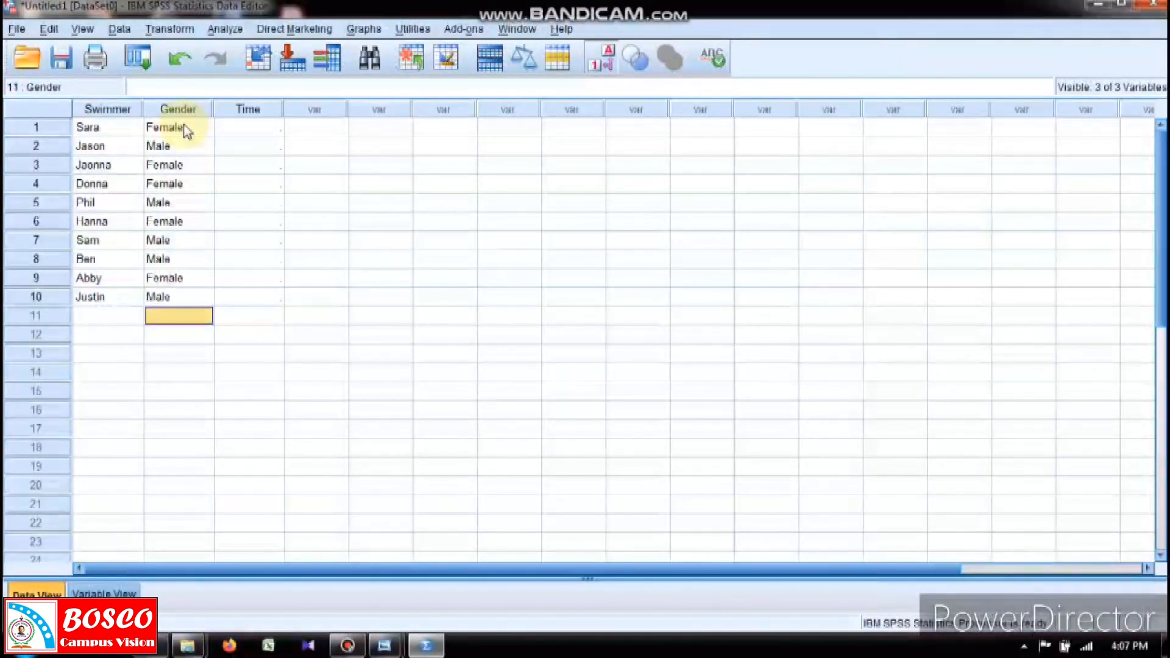
Enter 29.34, 30.98, 29.78, 34.16, 39.66, 44.38, 34.80, 40.71, 37.03 and 32.81 in rows 1 to 10 of the Time column
left_click(249, 135)
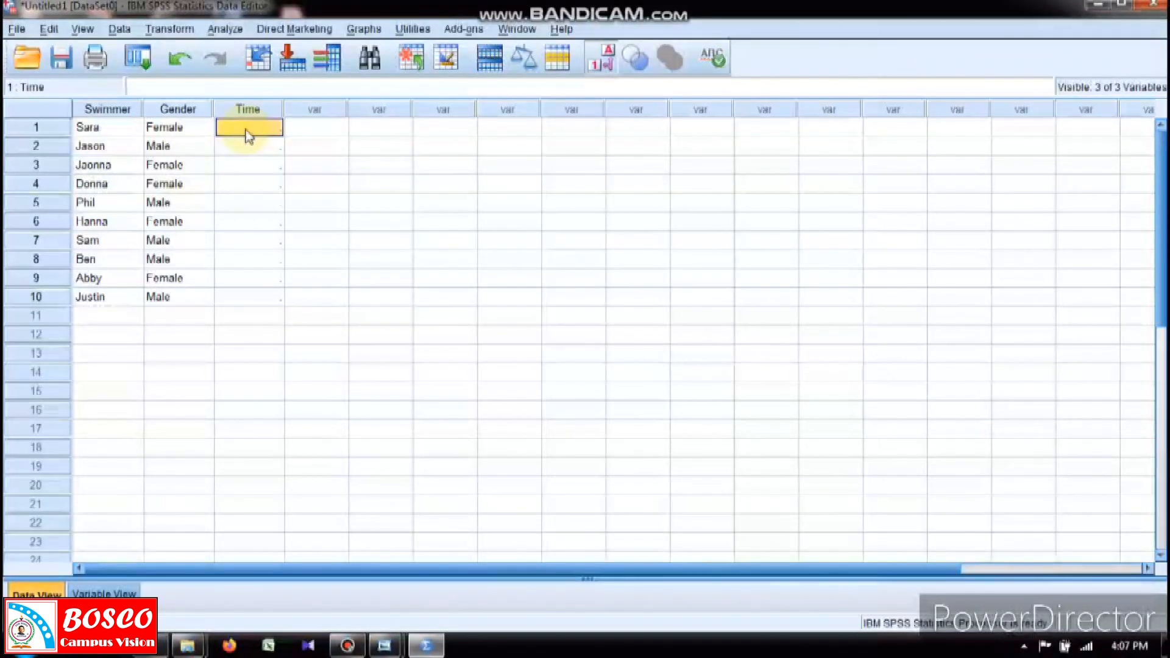
type("29.34")
key("Return")
type("30.98")
key("Return")
type("29.78")
key("Return")
type("34.16 39.66 44.38 34.80 40.71 37.03")
key("Return")
type("32.81")
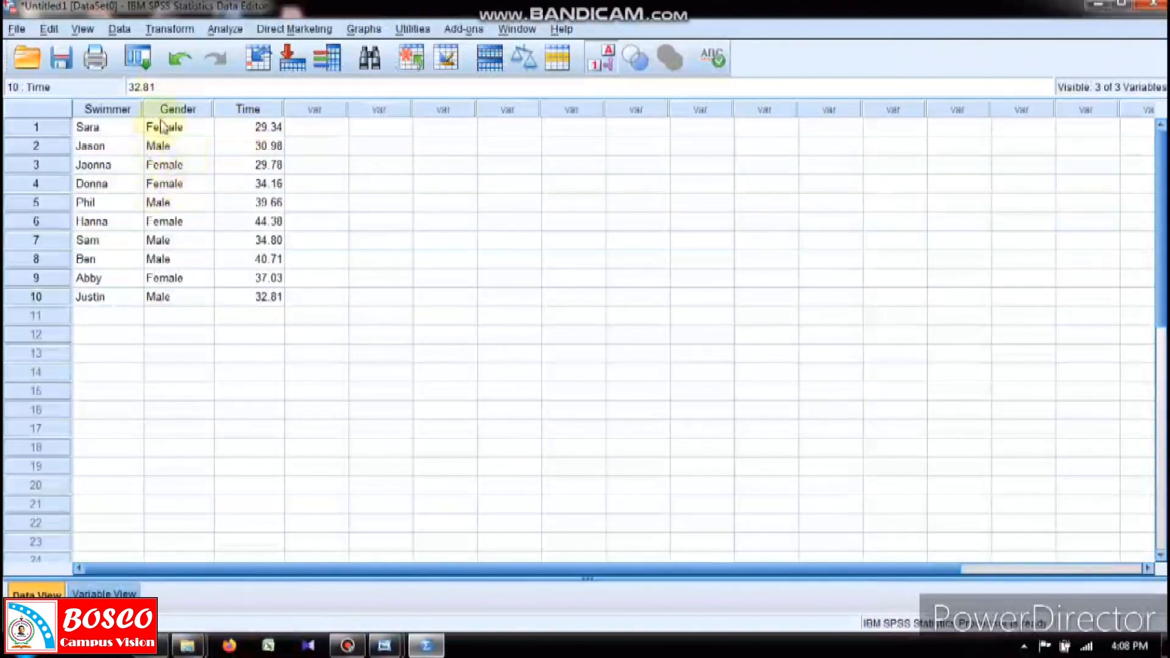
Turn off the display of value labels so the Gender column shows the raw F and M codes
left_click(83, 29)
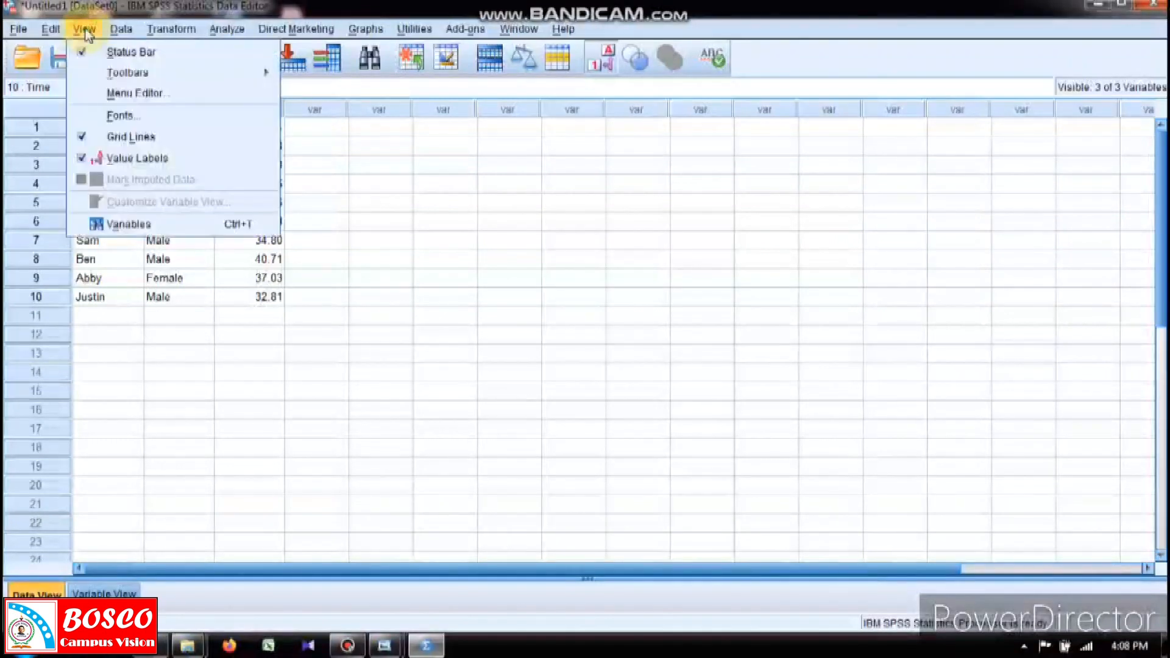
mouse_move(121, 30)
left_click(83, 29)
left_click(83, 29)
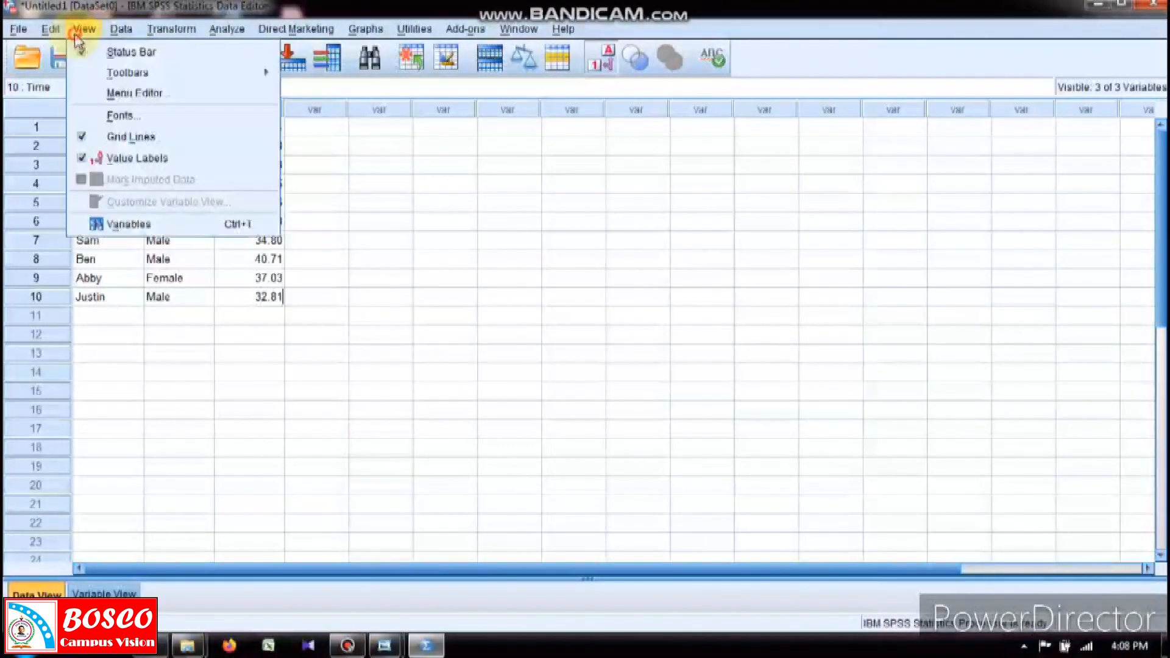
left_click(122, 160)
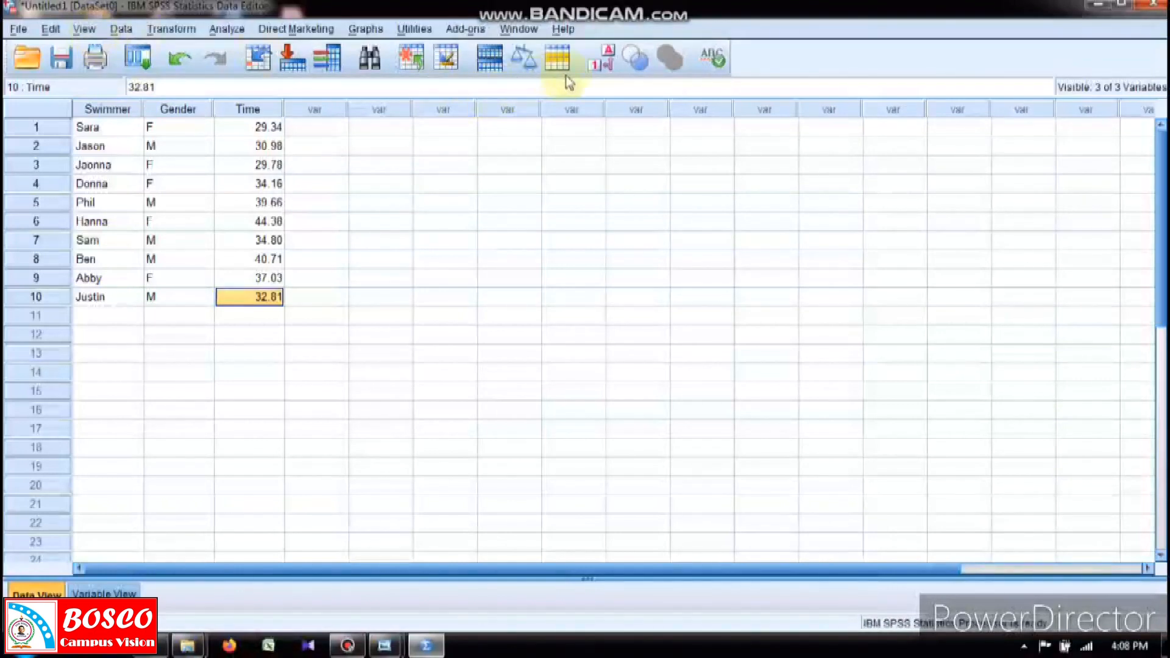
Toggle the value labels display on and off repeatedly, ending with the raw Gender codes shown
left_click(607, 61)
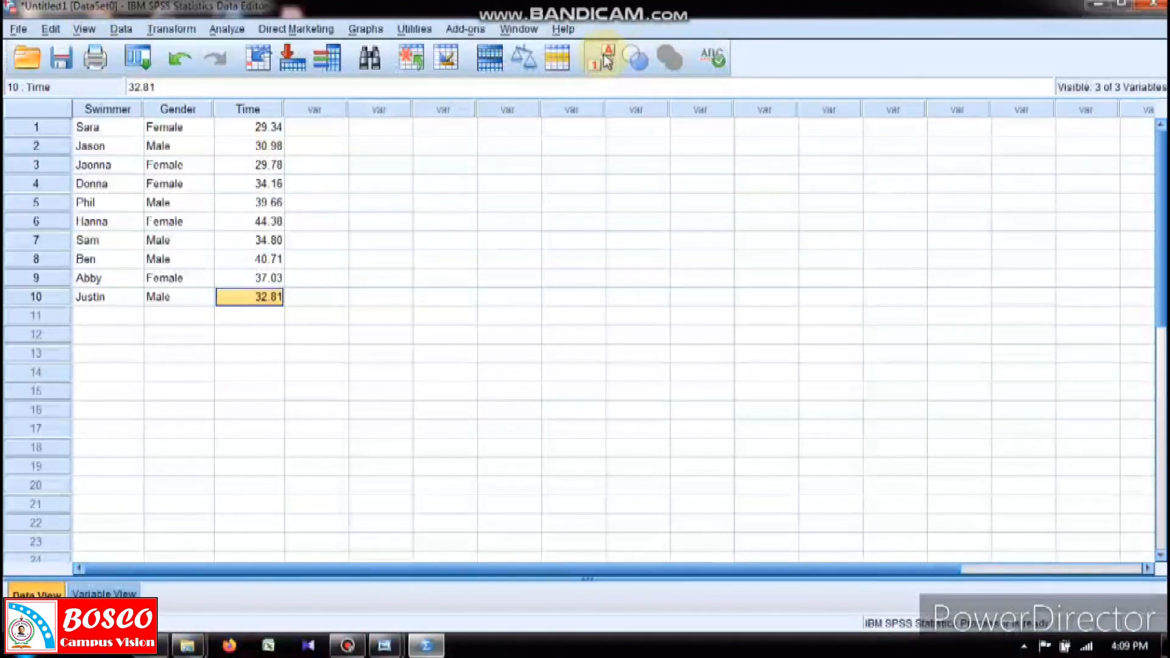
left_click(607, 62)
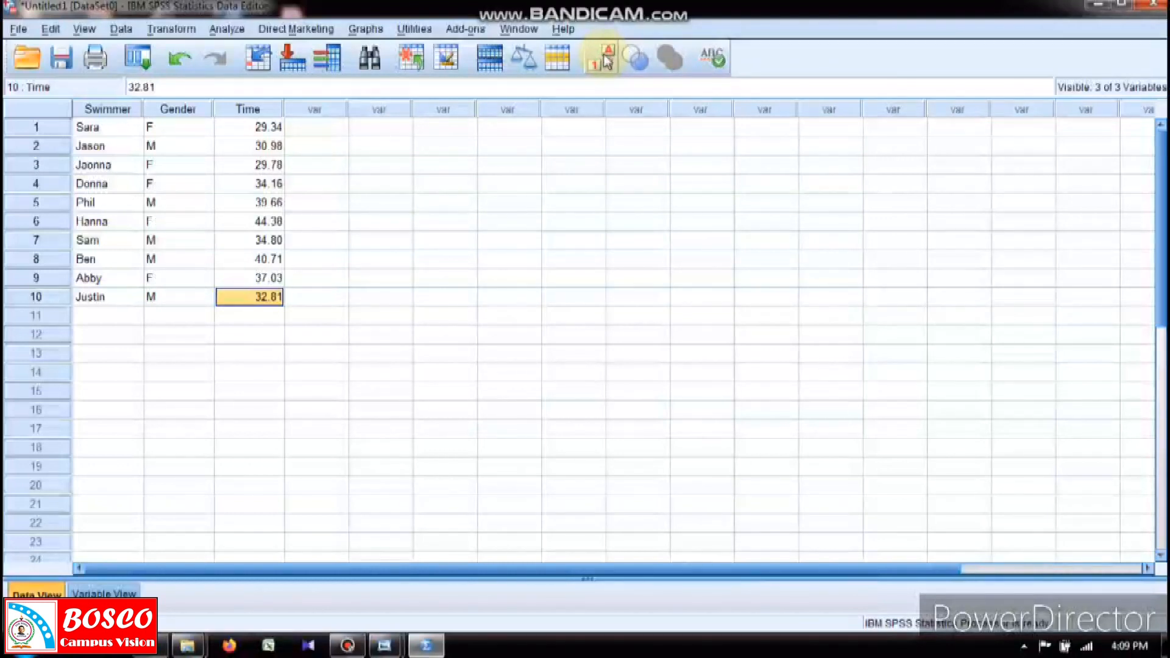
left_click(608, 61)
left_click(608, 62)
left_click(607, 61)
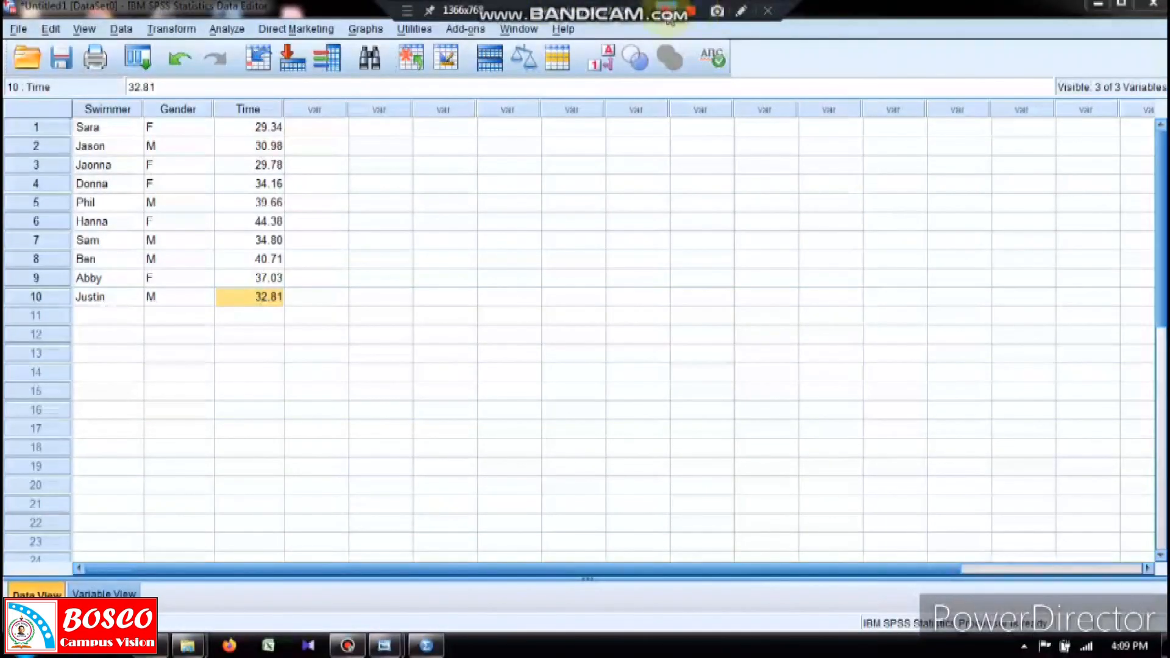
left_click(569, 264)
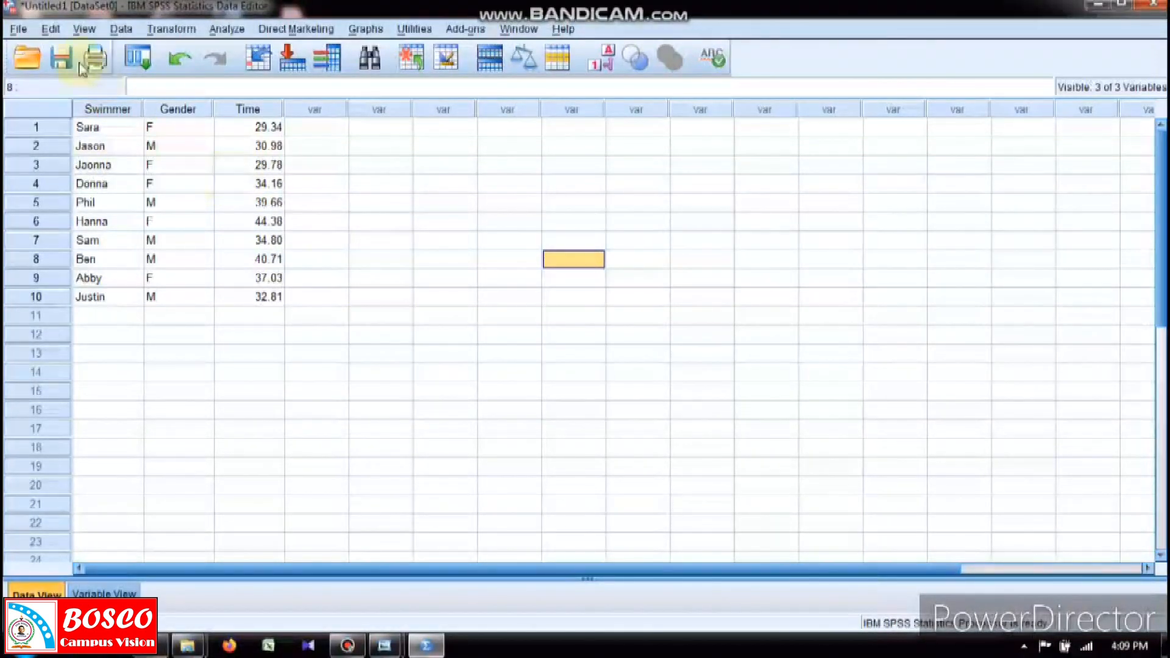
Start saving the dataset as a new file and choose Local Disk (E:) as the location
left_click(19, 30)
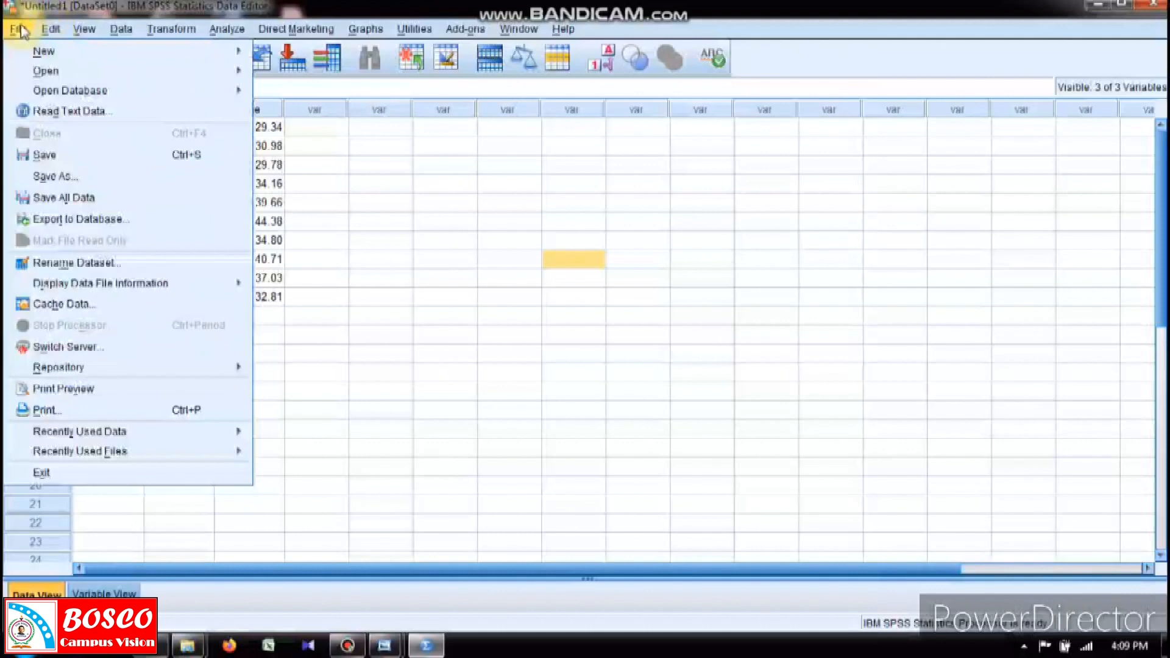
left_click(64, 178)
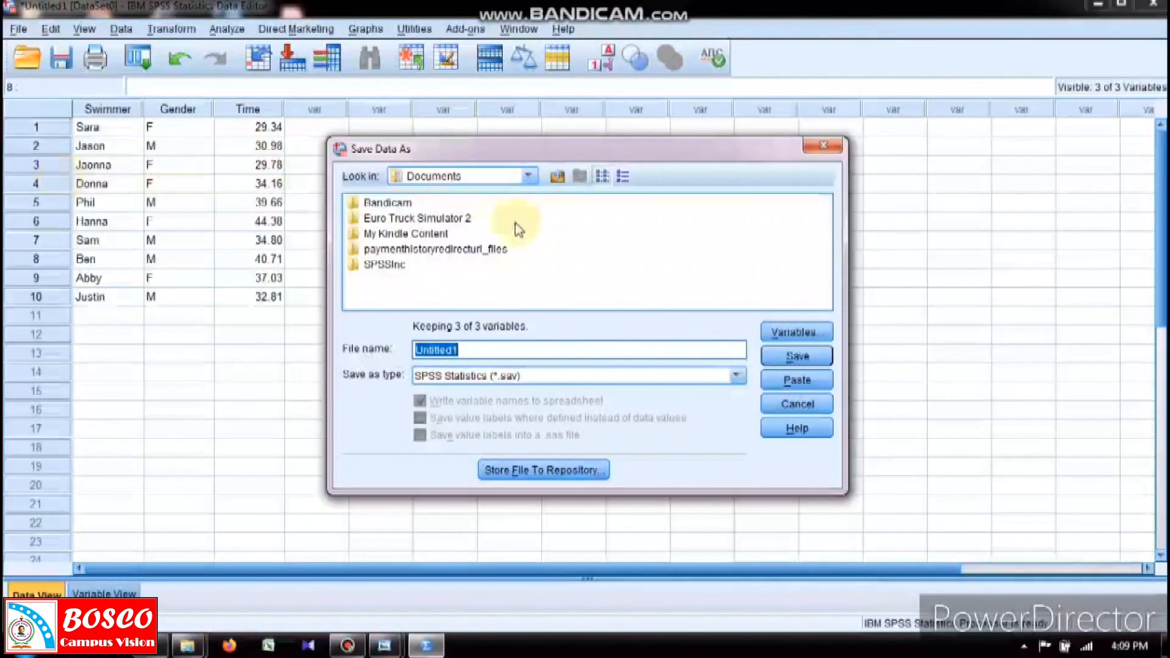
left_click(529, 177)
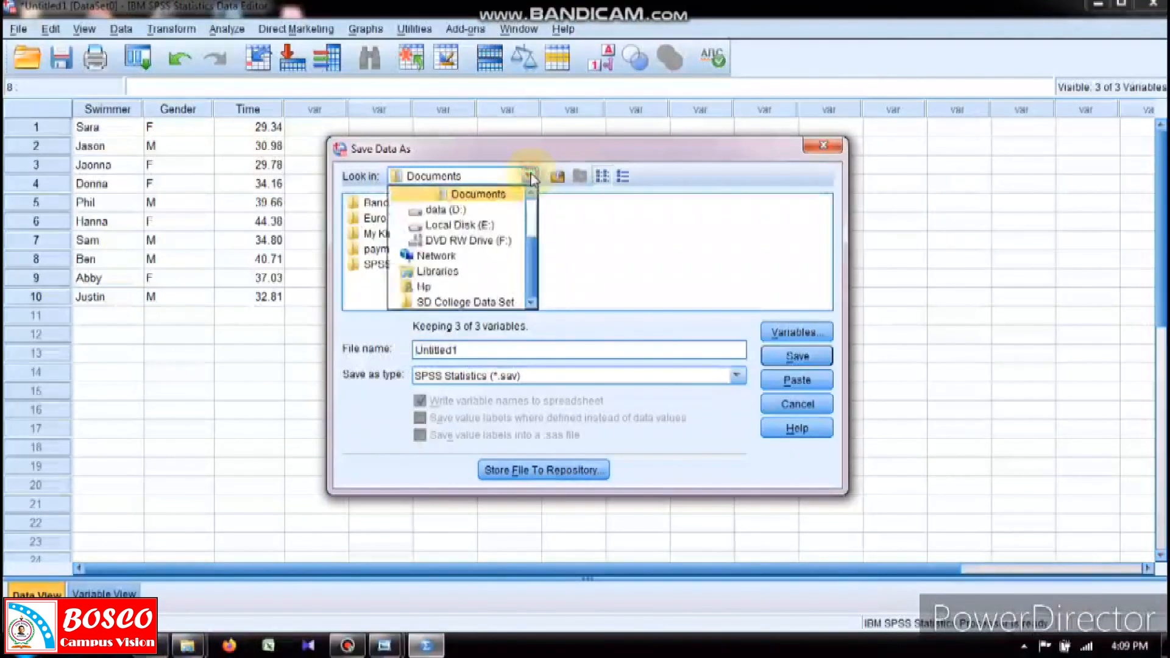
left_click(491, 224)
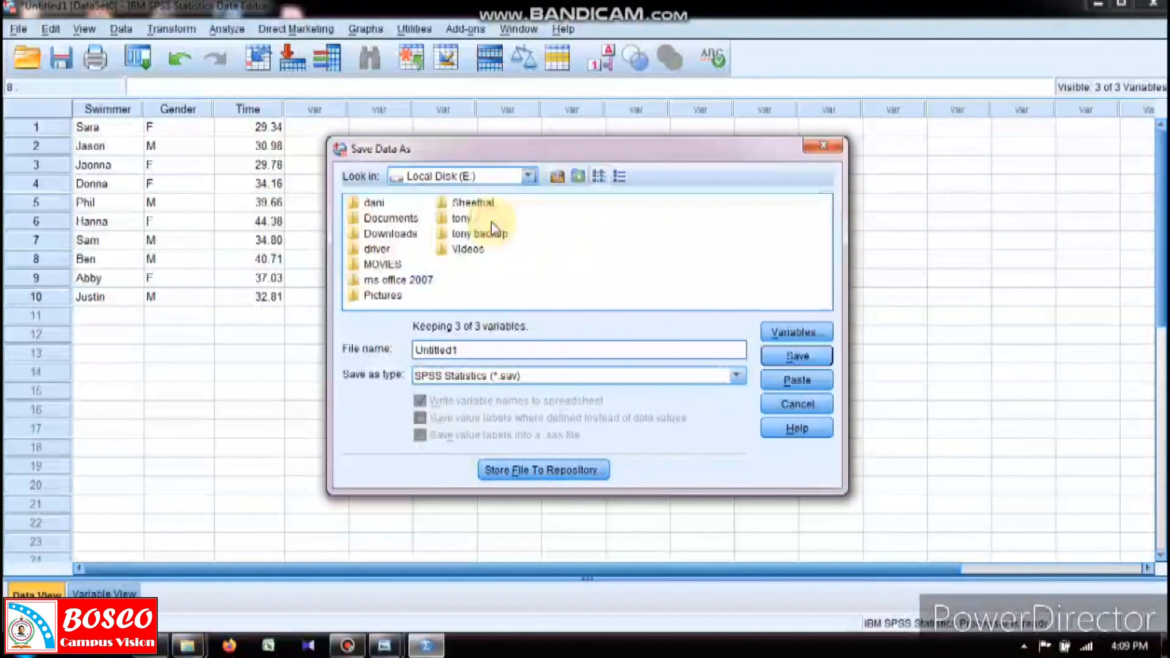
Name the file Swim and save it as an SPSS Statistics (*.sav) data file
left_click(465, 351)
key("BackSpace")
key("BackSpace")
key("BackSpace")
key("BackSpace")
key("BackSpace")
type("S")
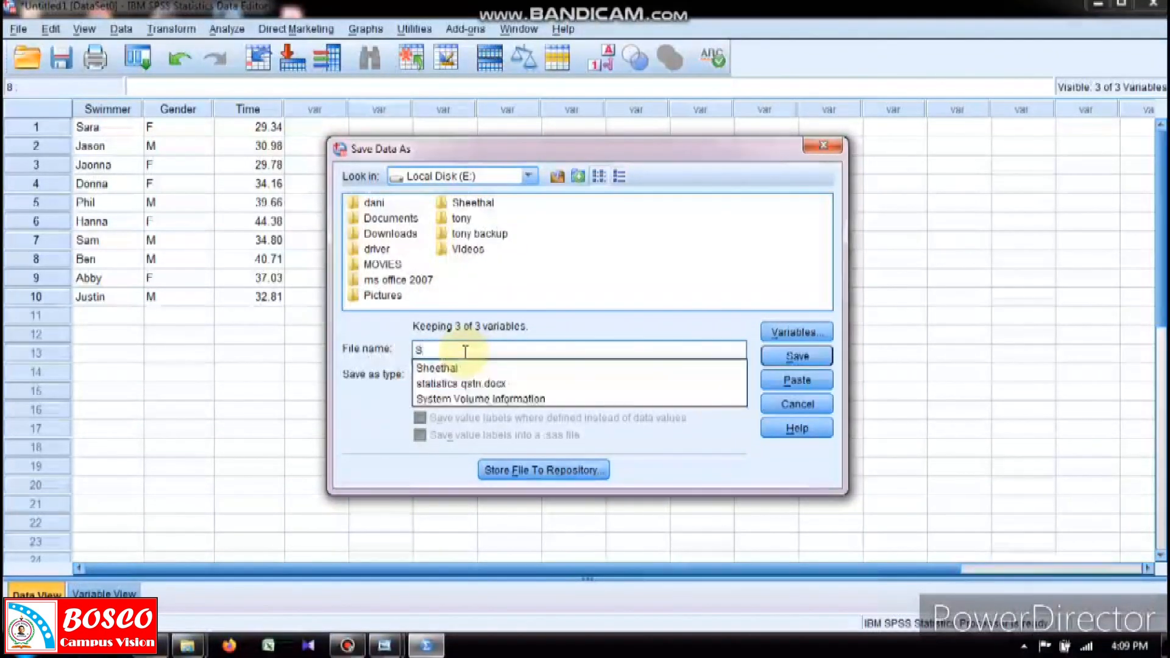
type("wim")
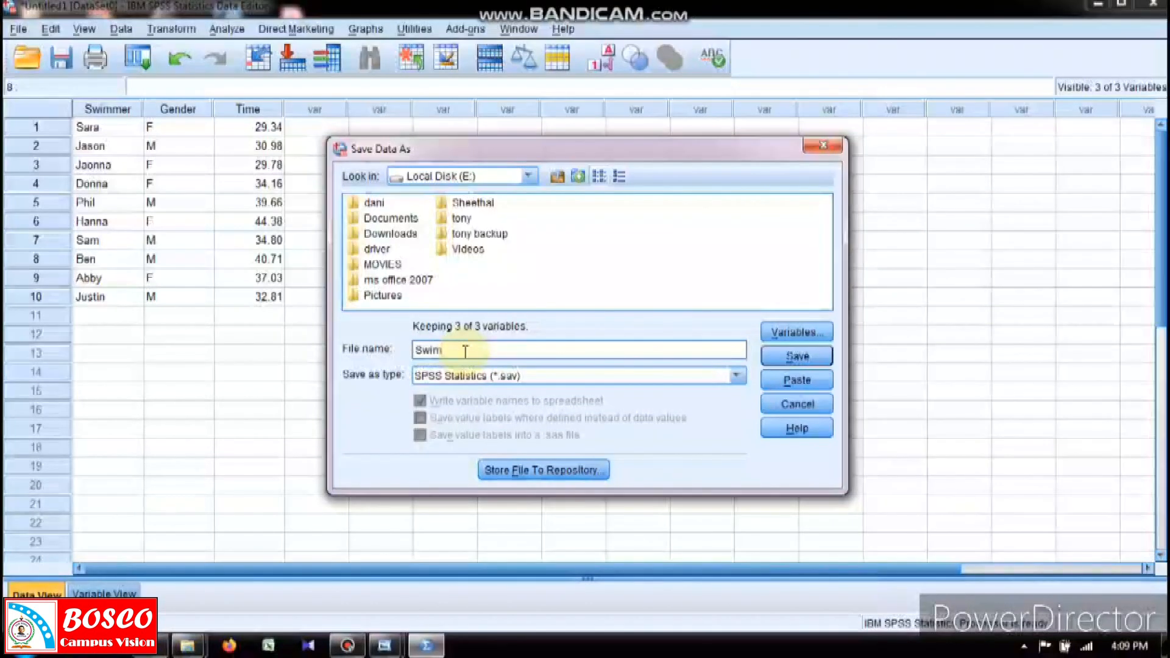
left_click(775, 353)
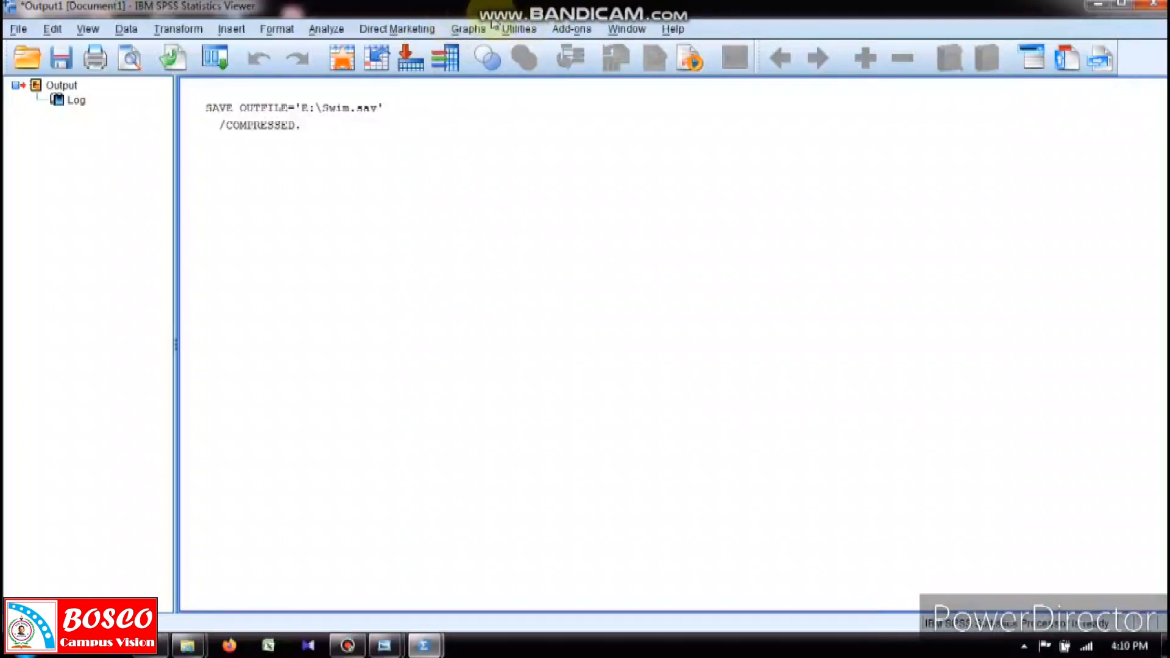
Start a chart in Chart Builder, scanning the data to assign measurement levels, and use a simple bar chart as its basis
left_click(469, 29)
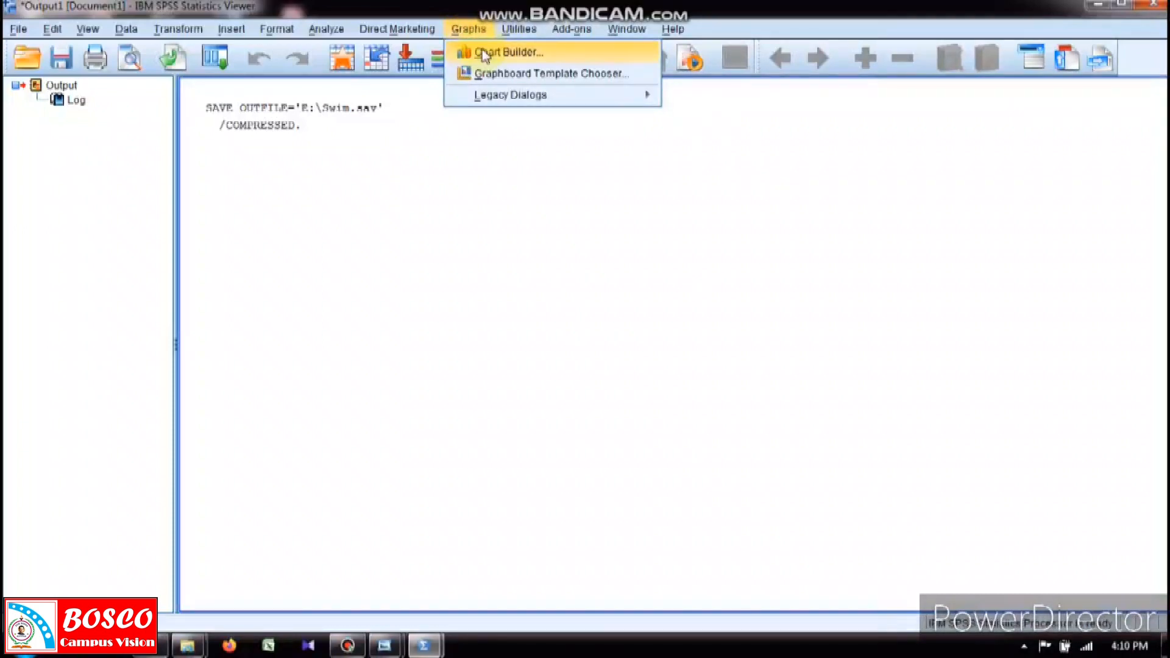
left_click(481, 52)
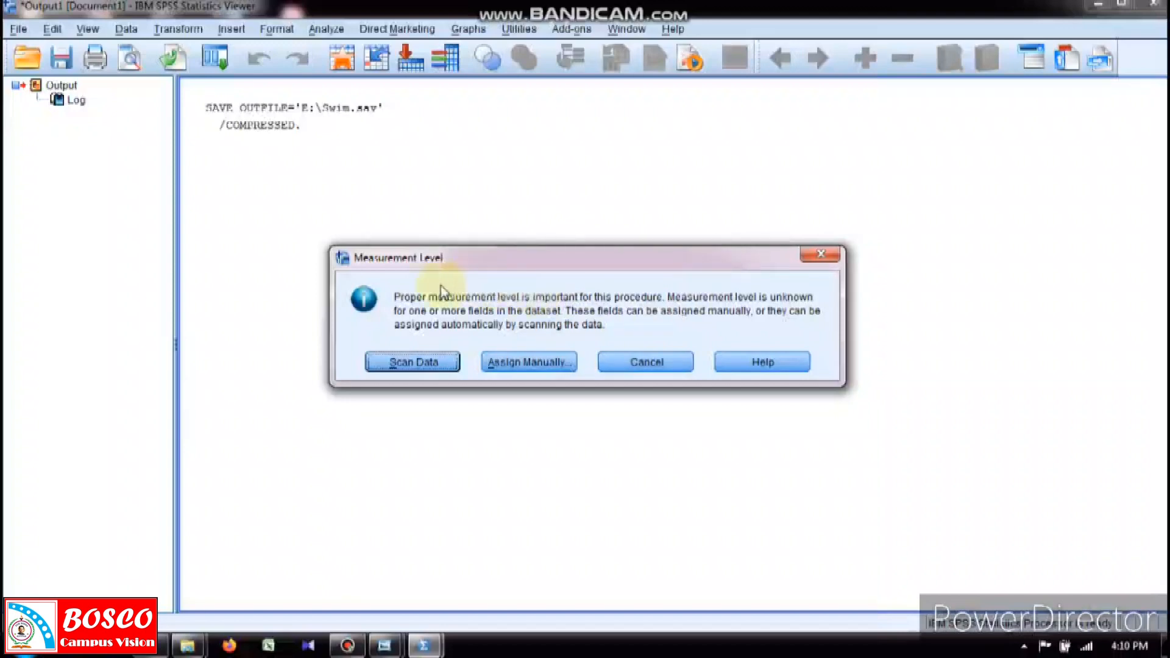
left_click(418, 364)
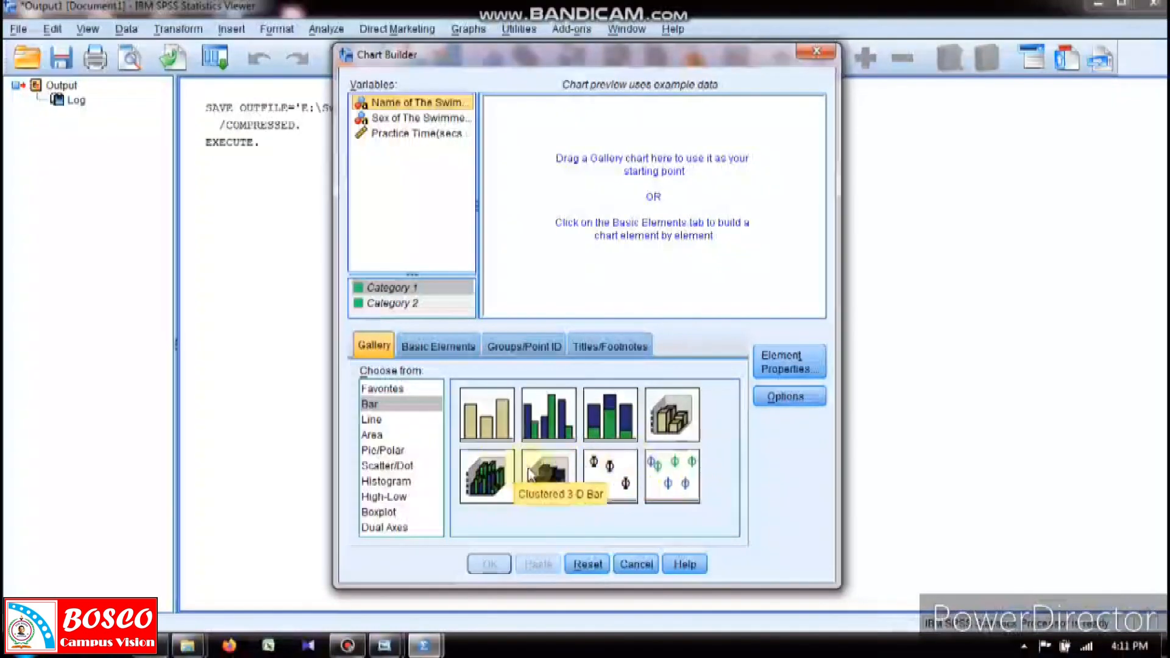
left_click(494, 420)
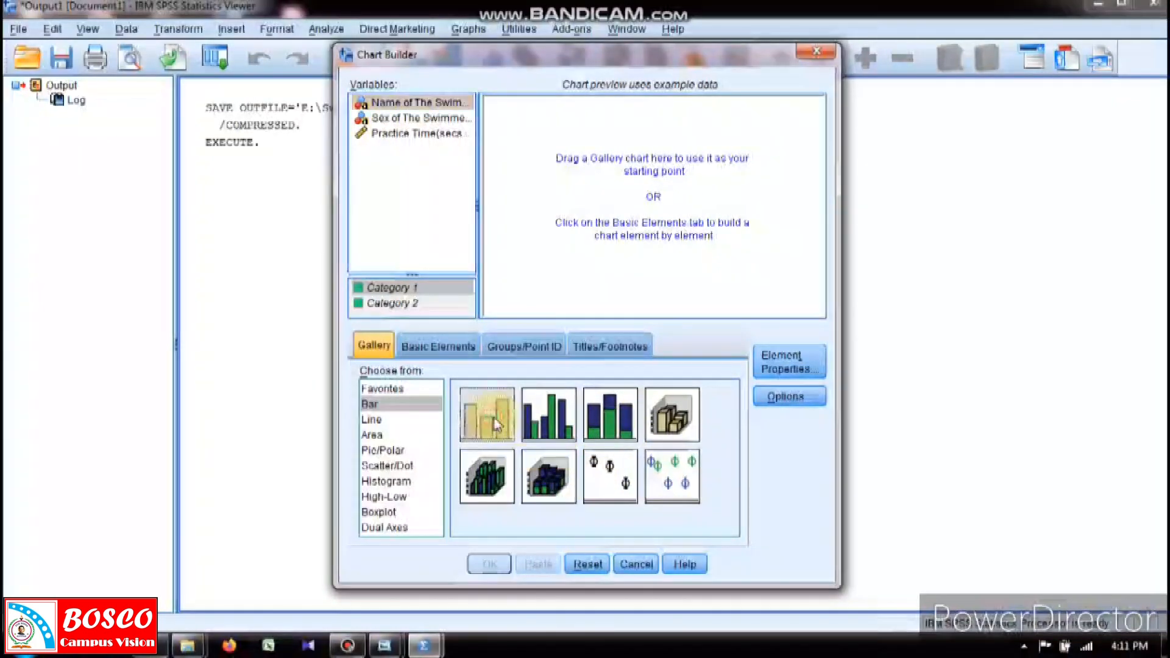
left_click_drag(494, 421, 645, 196)
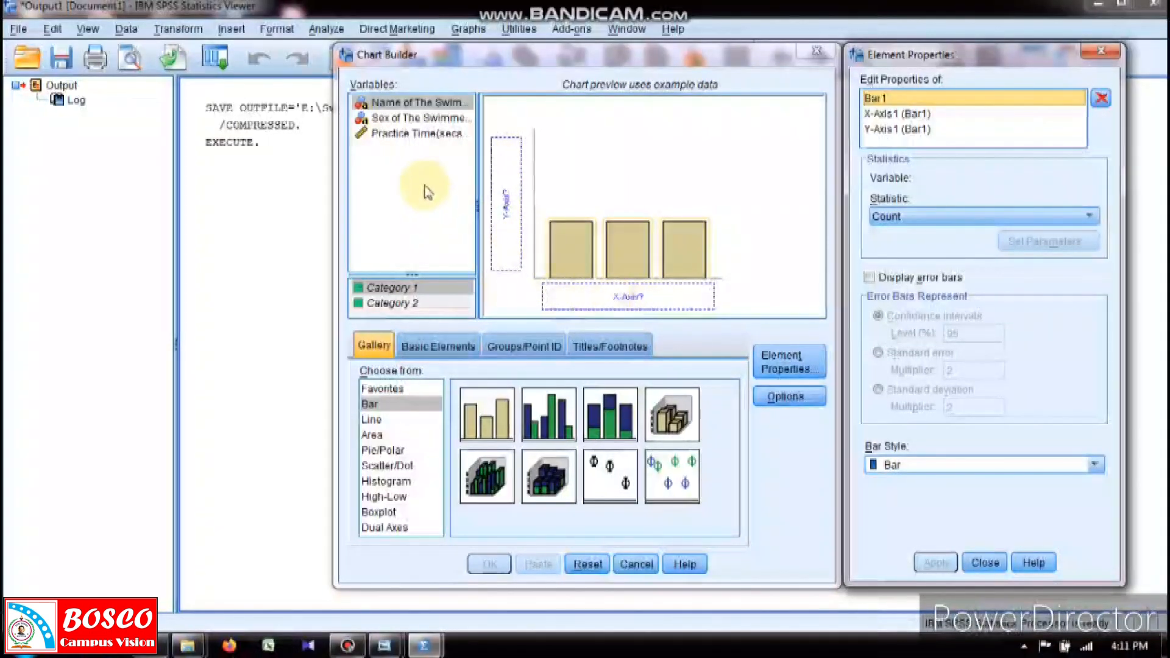
Assign Sex of The Swimmer to the bar chart's X-axis and Practice Time(secs) to its Y-axis
left_click(419, 135)
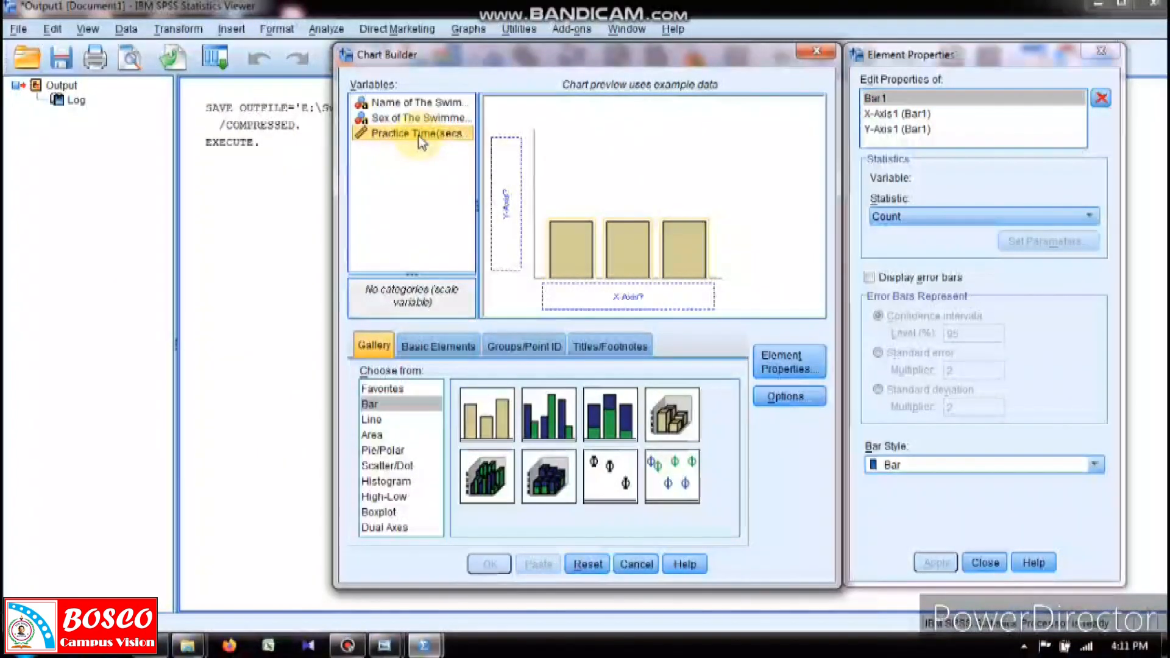
left_click(429, 119)
left_click_drag(429, 122, 591, 296)
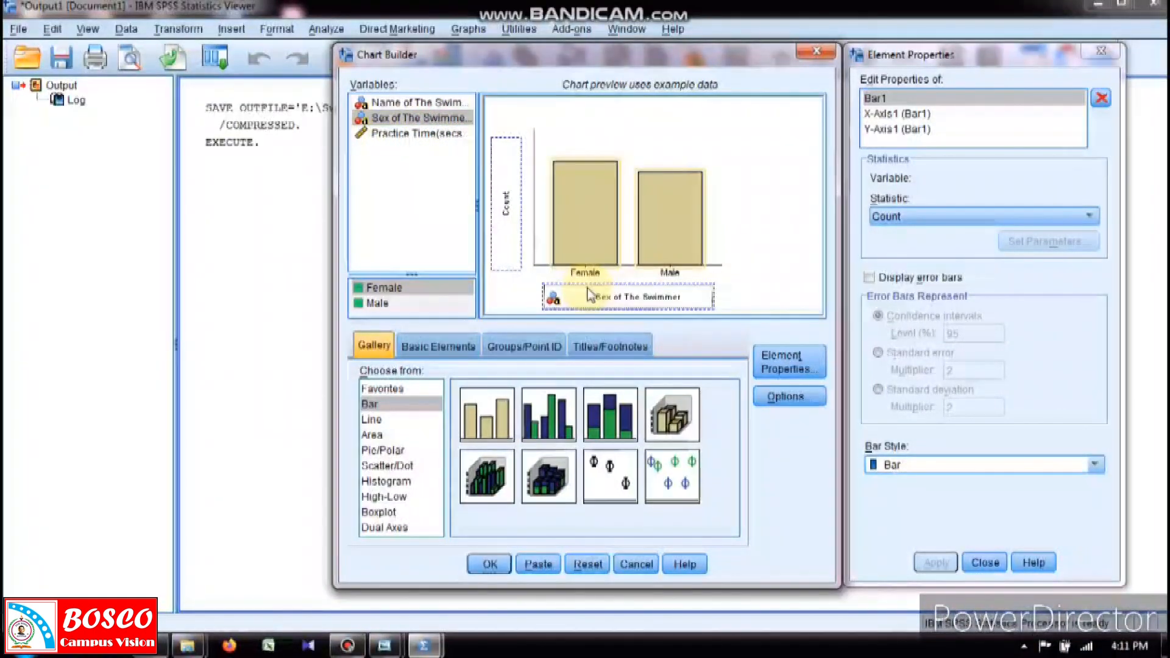
left_click(423, 136)
left_click_drag(423, 136, 500, 195)
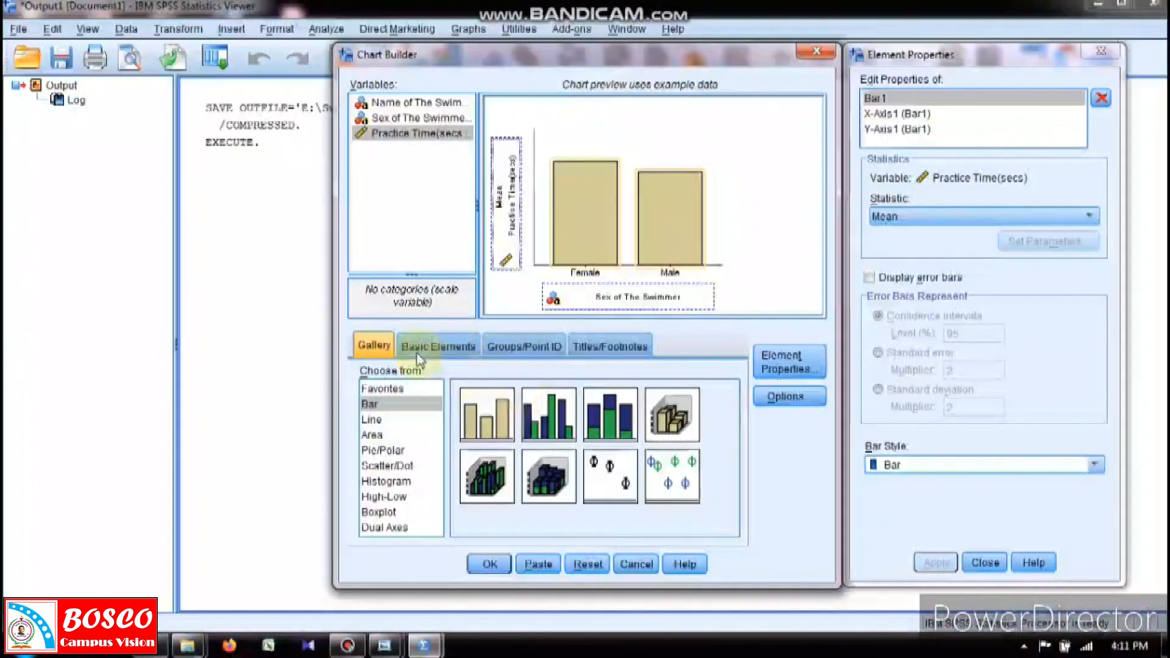
Add the title "Comparison of Female & Male Practice Times" as Title 1 and generate the bar chart
left_click(600, 348)
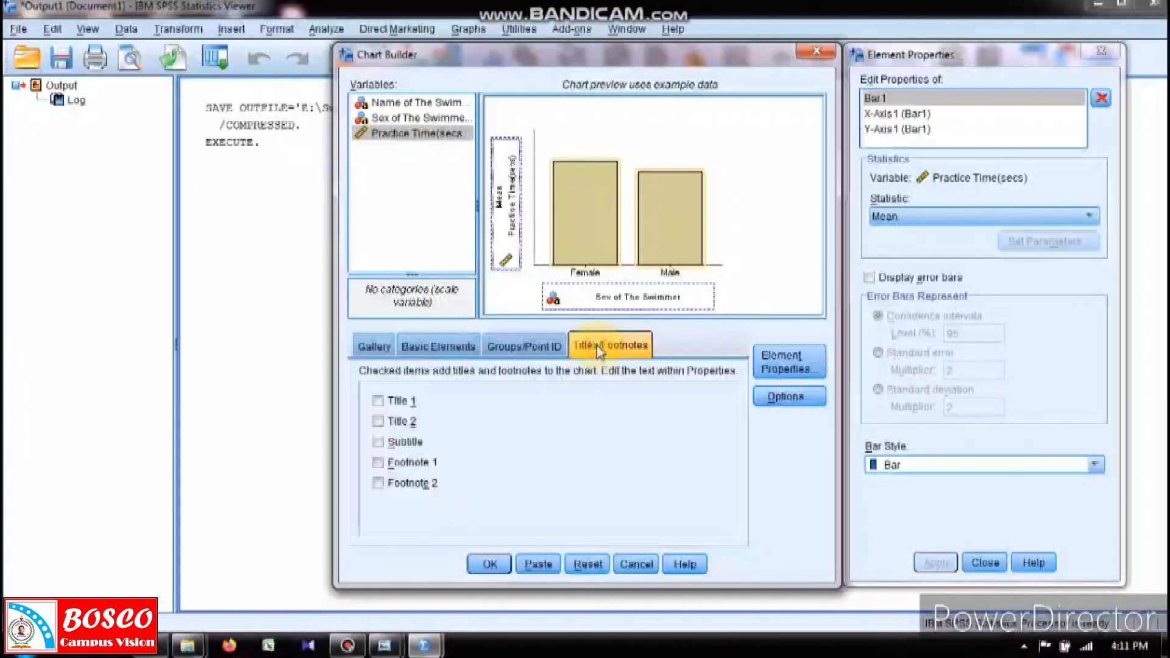
left_click(379, 402)
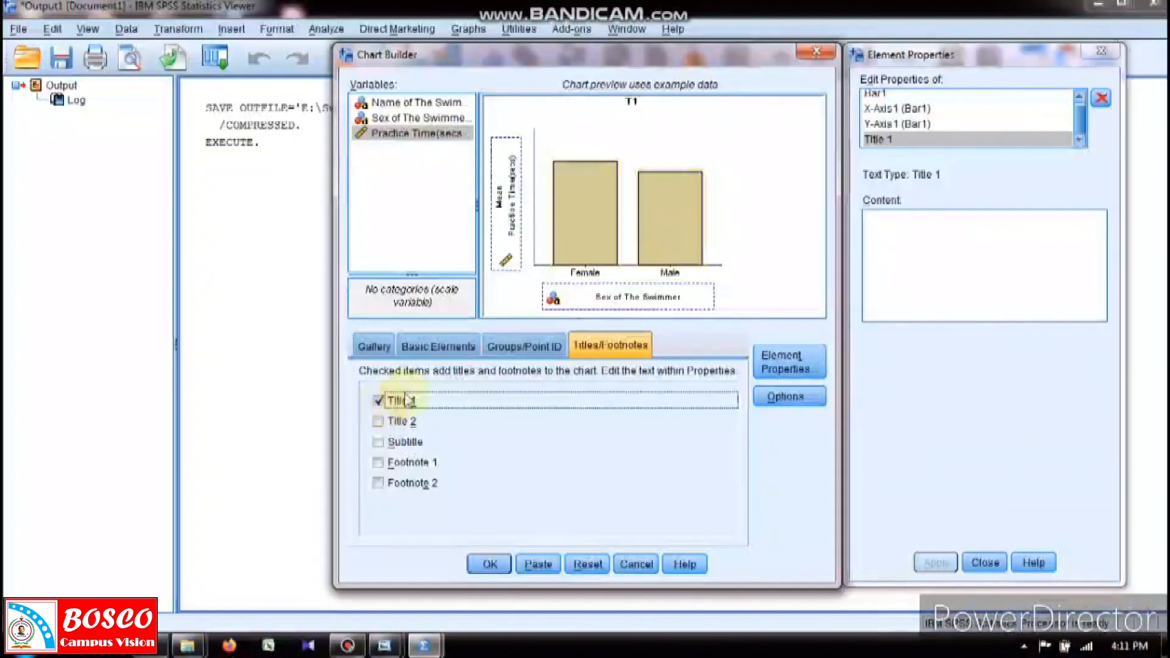
left_click(868, 250)
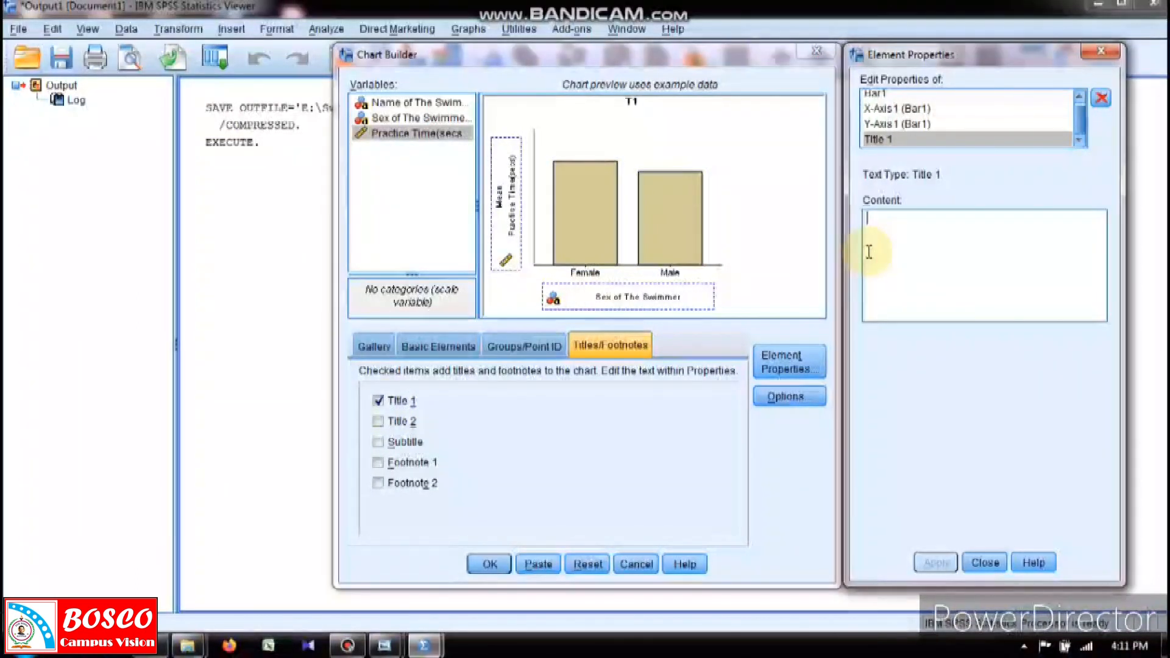
type("C")
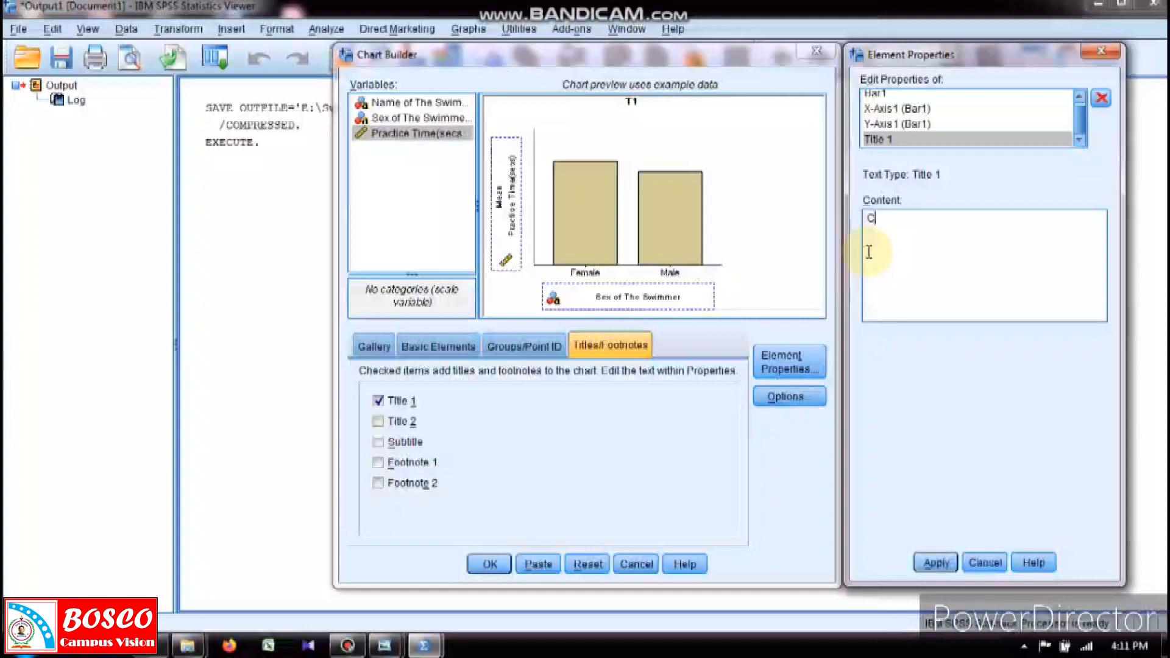
type("omparison")
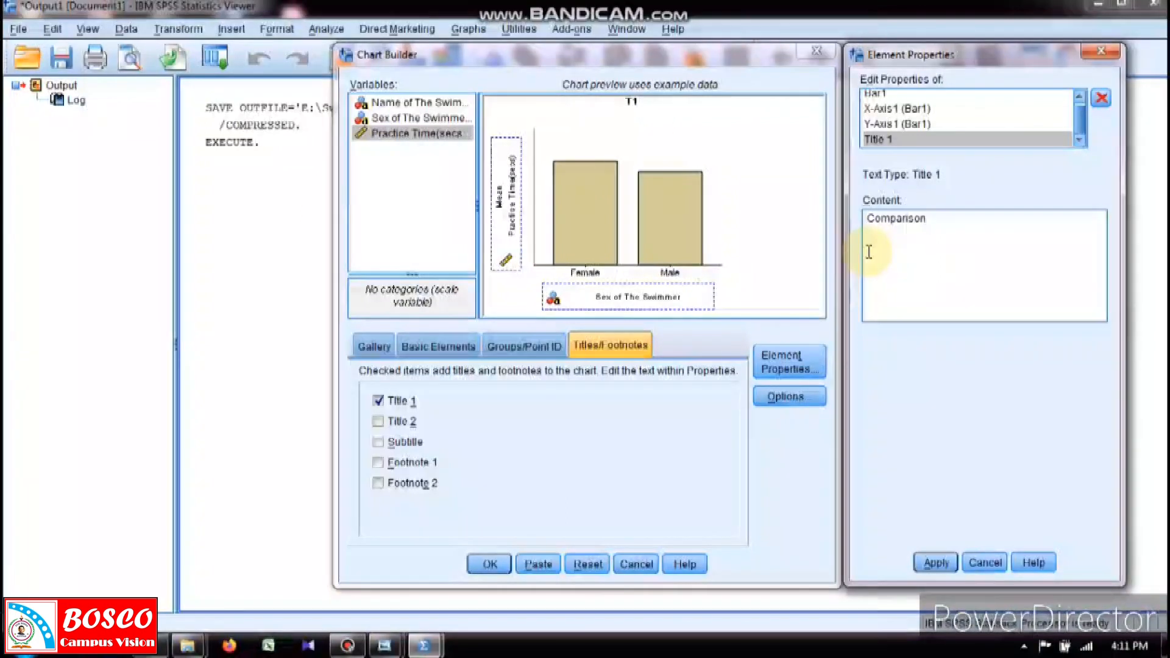
type("o")
type("f Fomale")
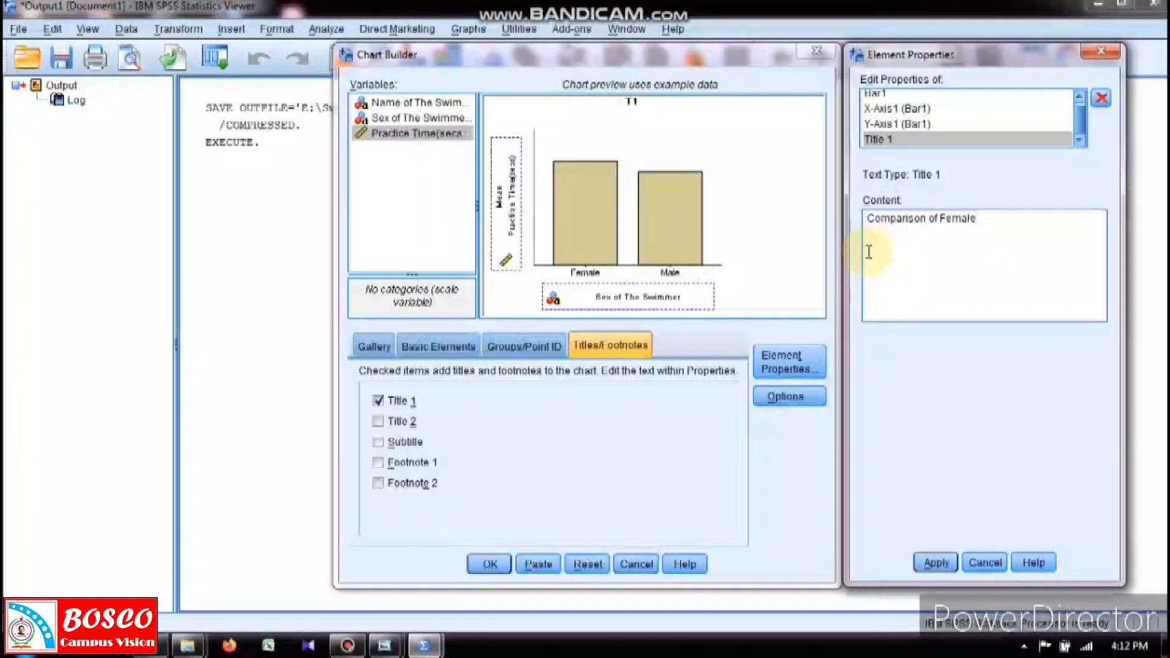
type(" & Male Pract")
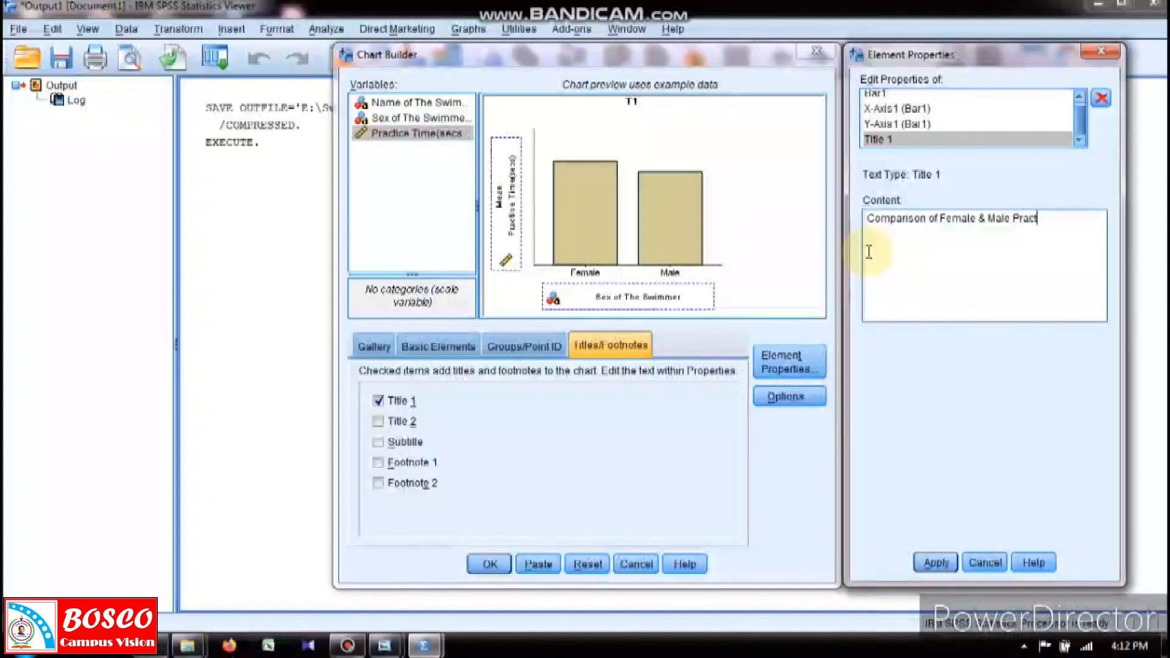
type("ice ti")
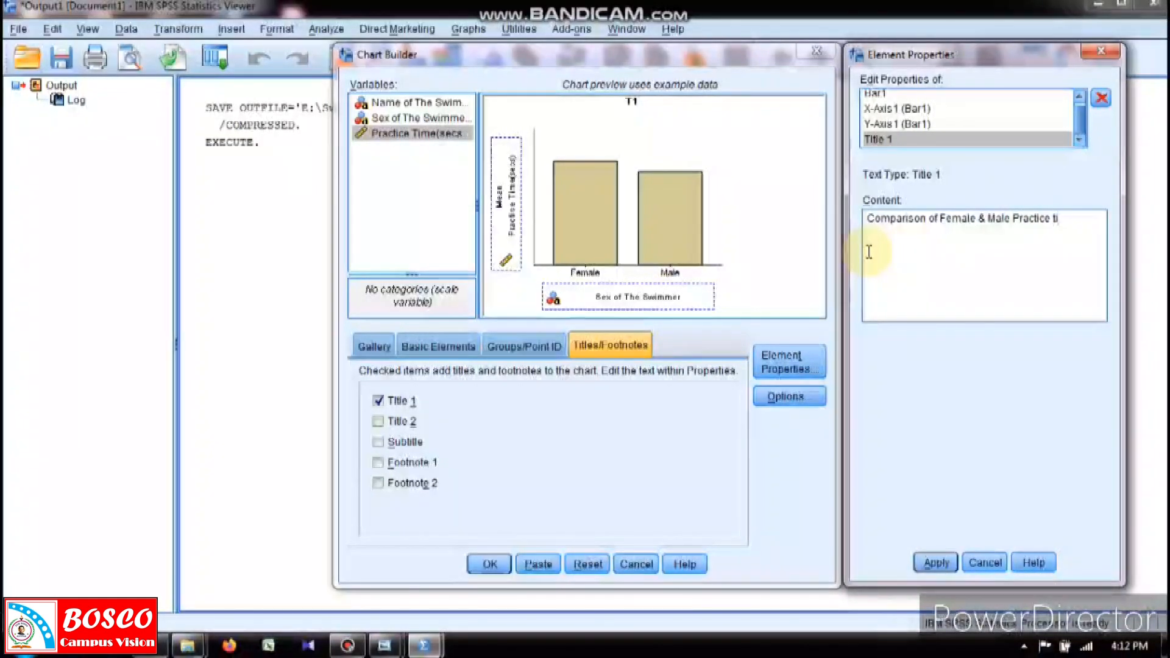
key("BackSpace")
key("BackSpace")
type("Times")
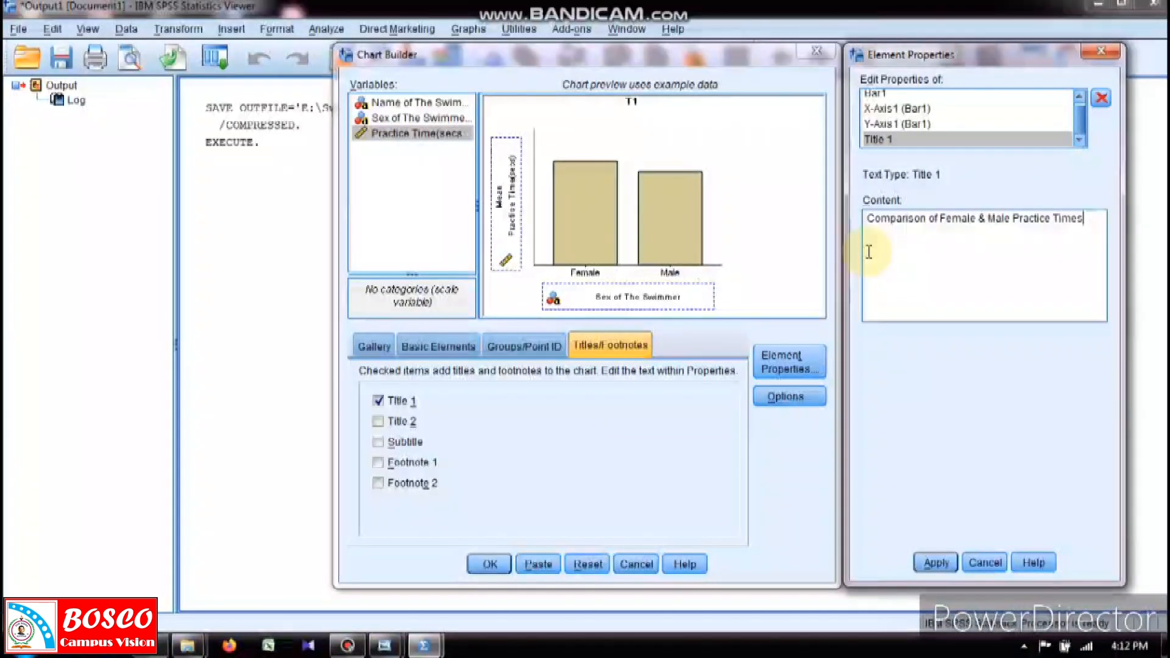
left_click(940, 567)
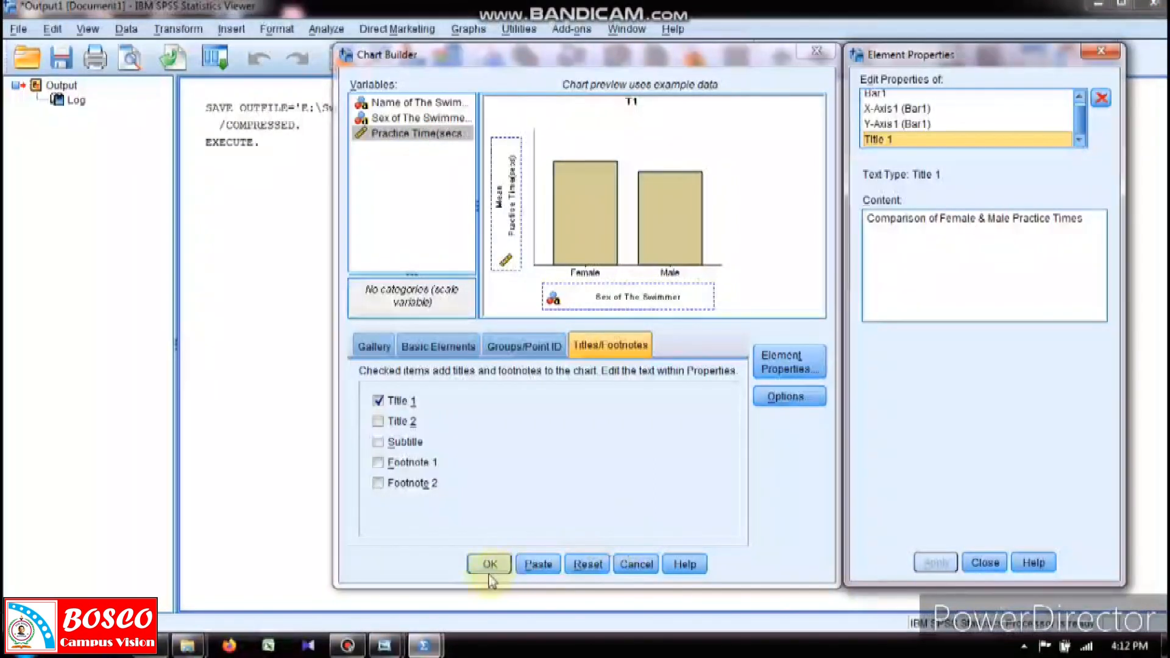
left_click(489, 573)
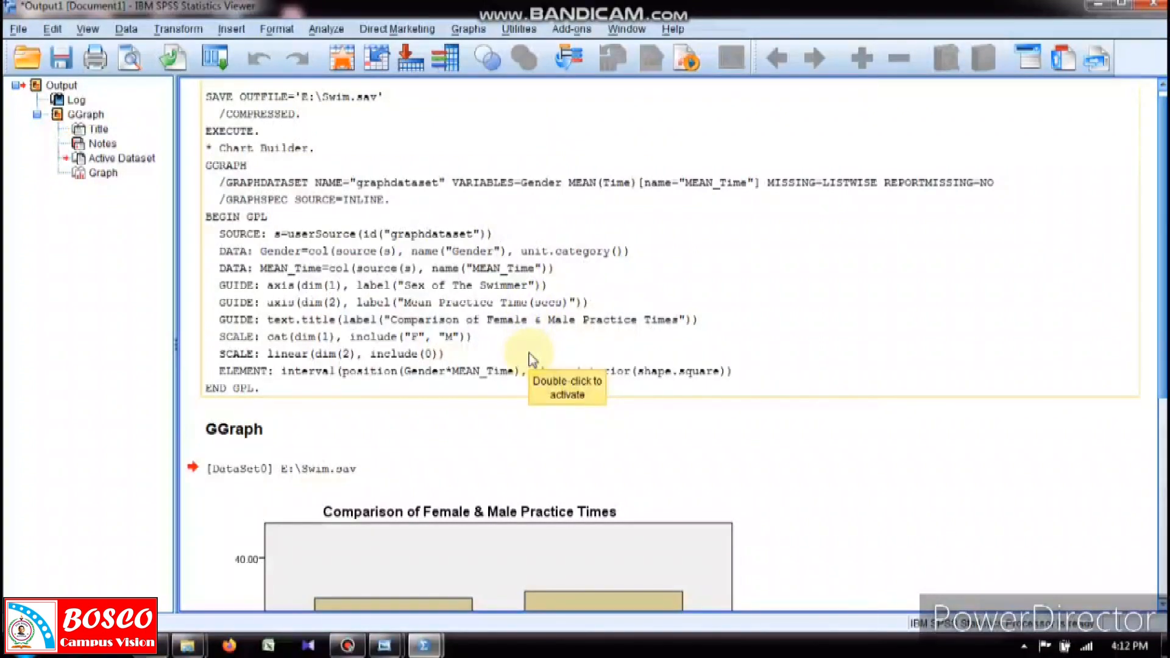
Examine the generated bar chart, its syntax log and the GGraph title, notes, active dataset and graph items in the output
scroll(529, 360, "down", 5)
scroll(529, 359, "down", 1)
scroll(528, 360, "down", 1)
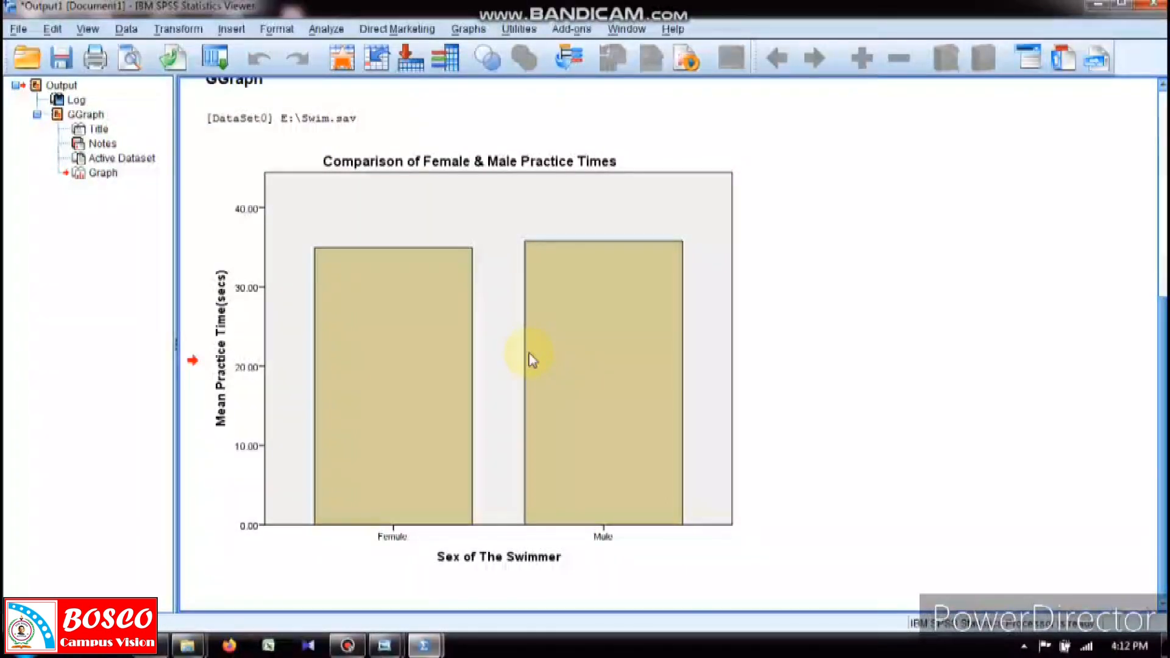
scroll(529, 359, "up", 1)
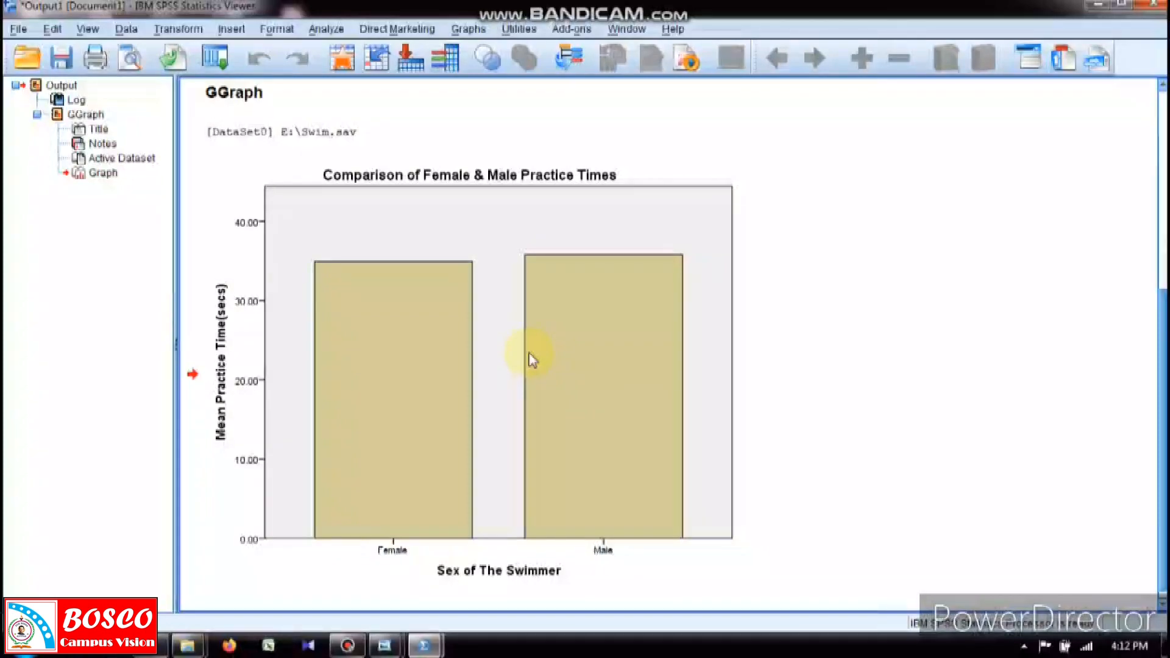
scroll(530, 358, "up", 5)
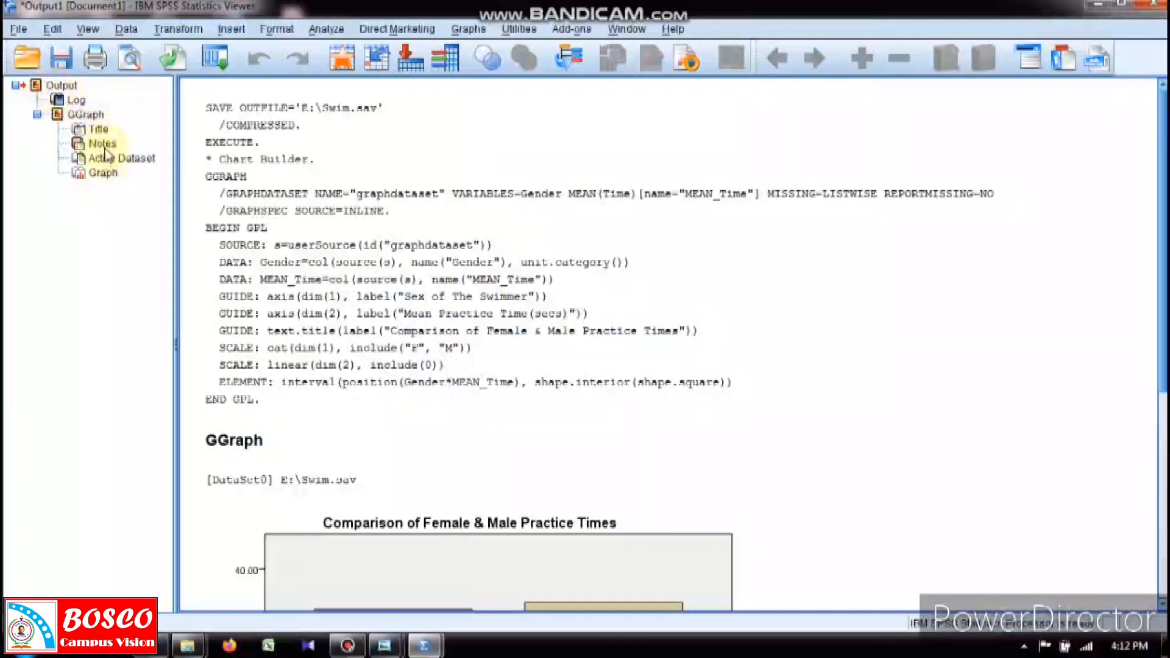
left_click(97, 131)
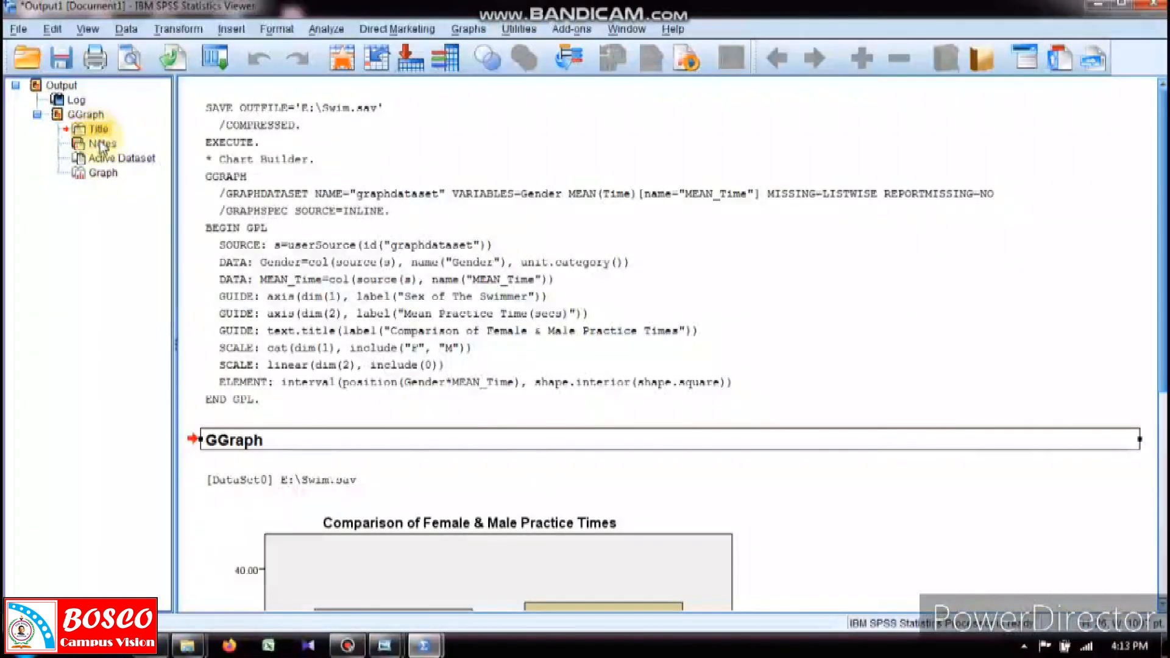
left_click(101, 145)
left_click(101, 158)
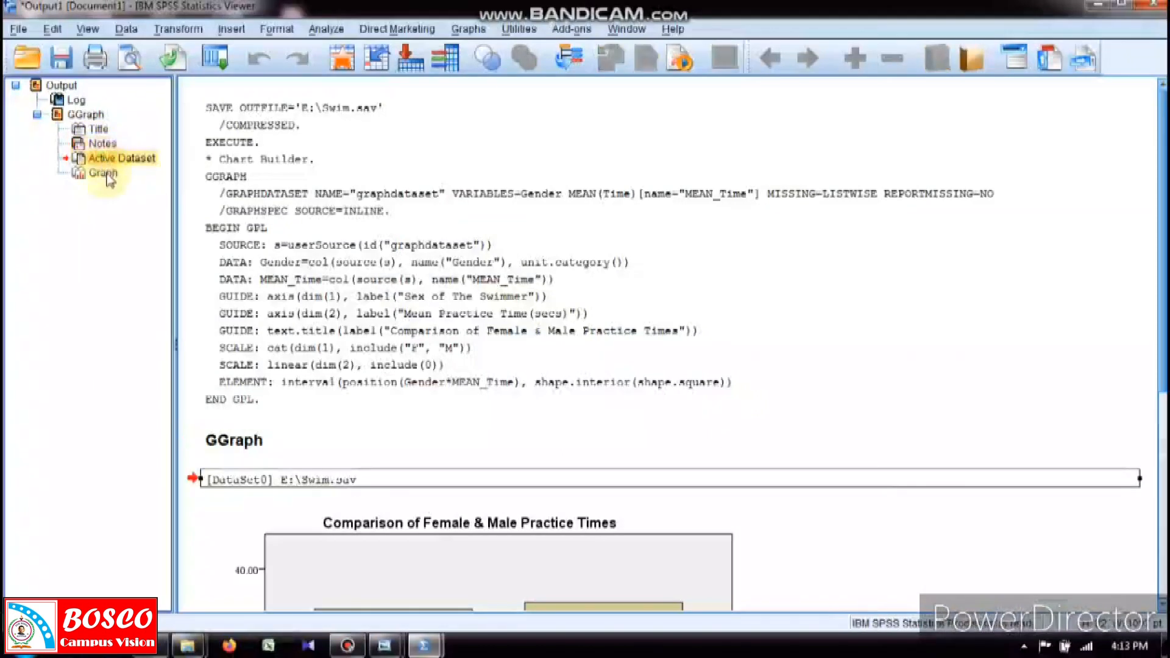
left_click(101, 173)
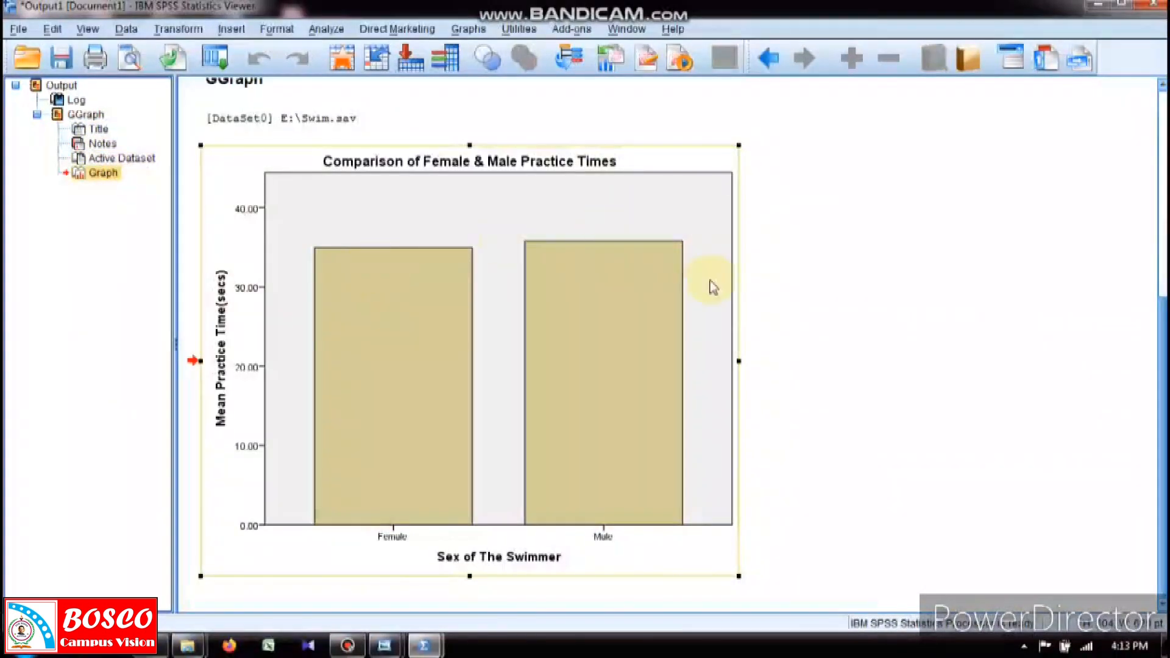
left_click(851, 293)
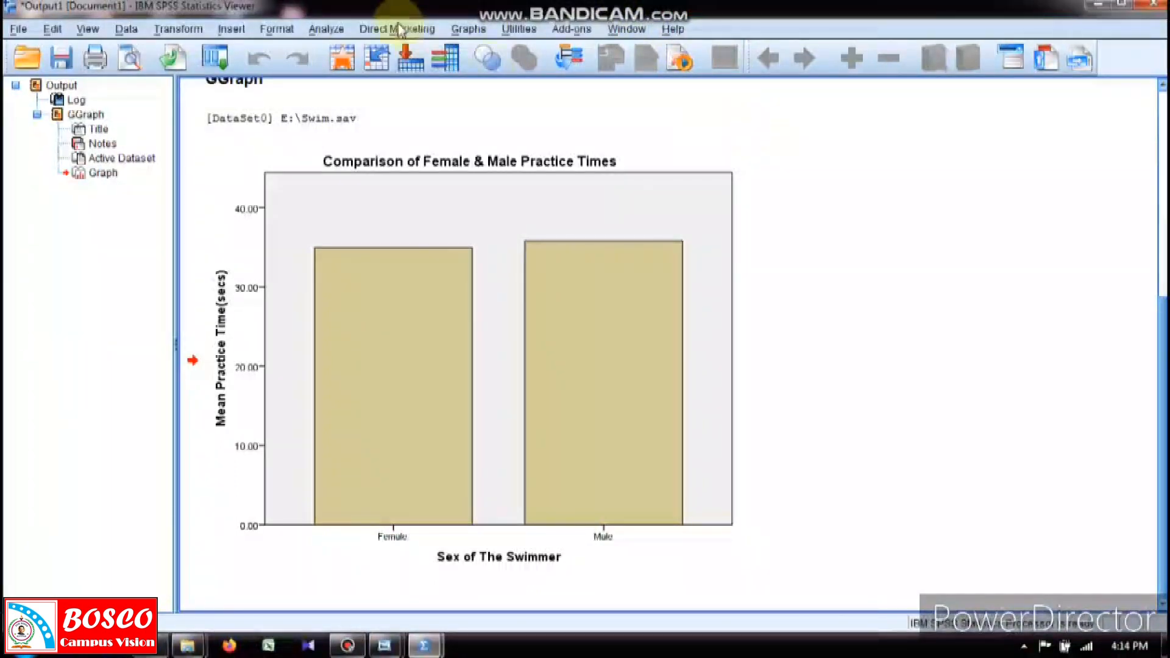
Switch the Chart Builder design to a simple boxplot of Practice Time(secs) by Sex of The Swimmer and generate it
left_click(469, 31)
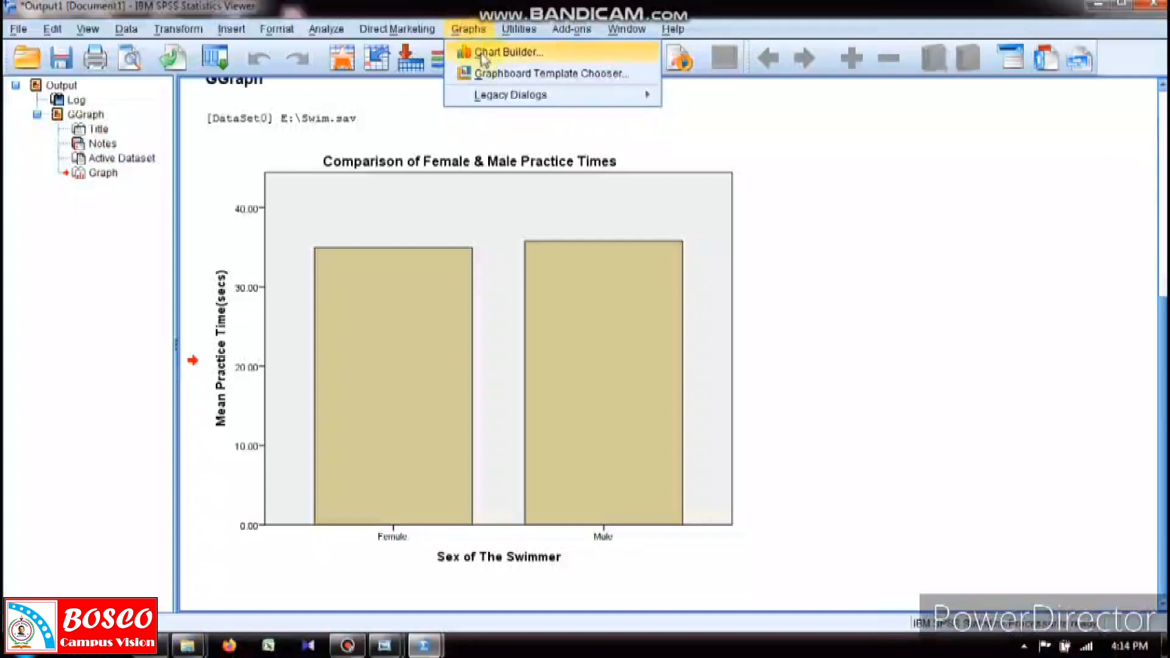
left_click(481, 54)
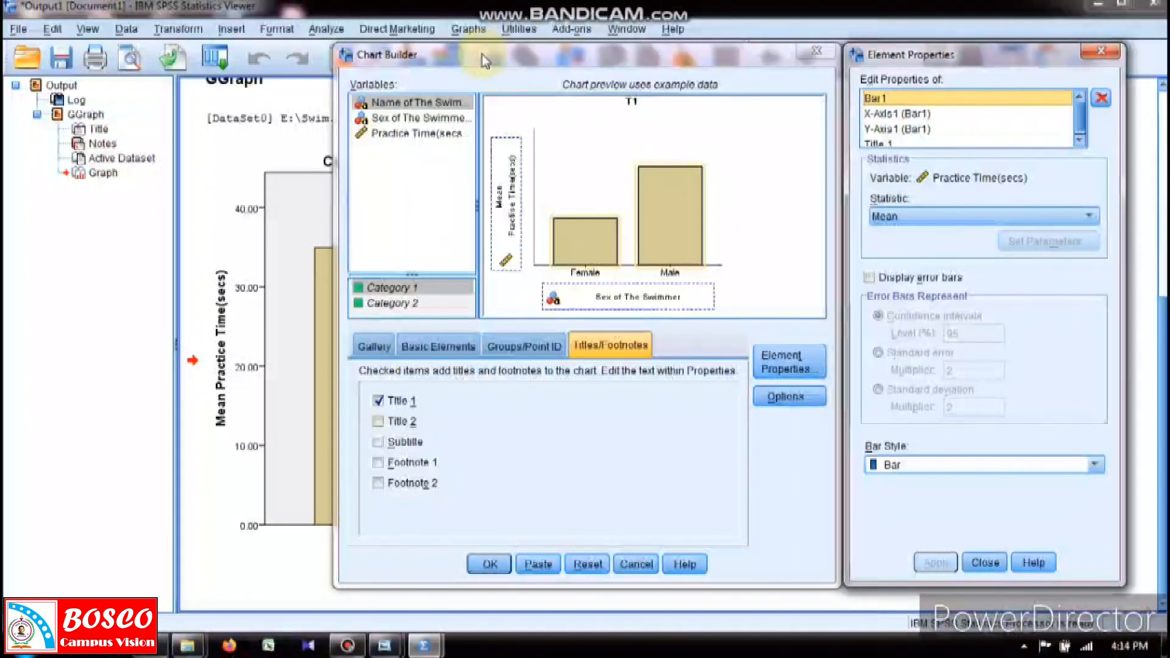
left_click(383, 346)
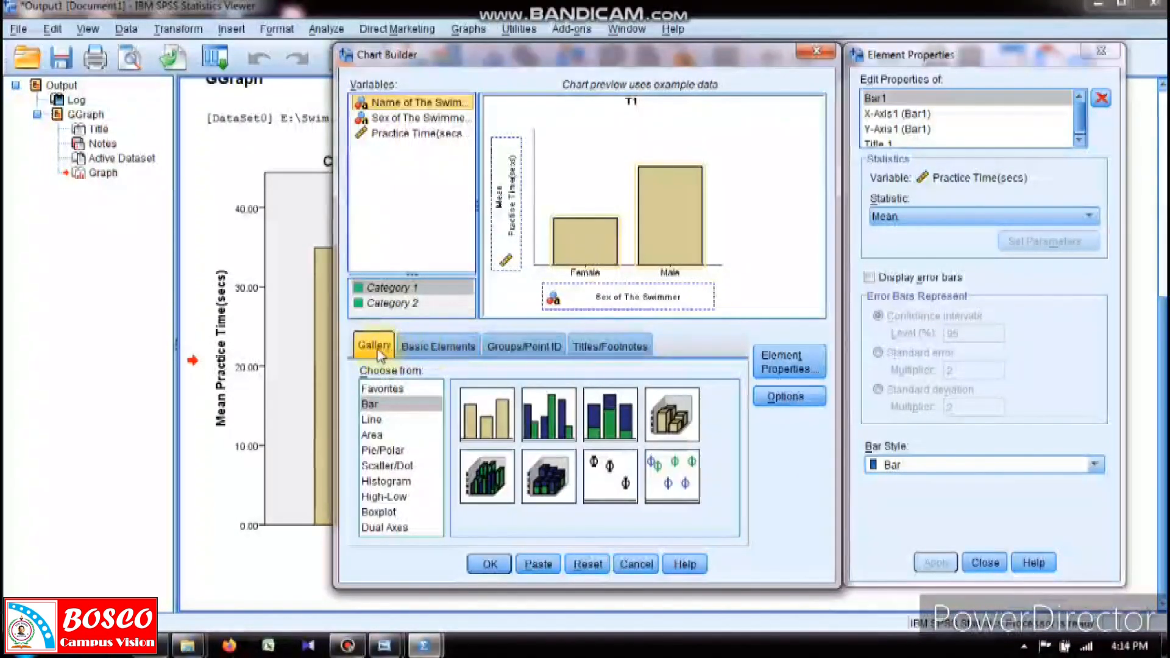
left_click(389, 513)
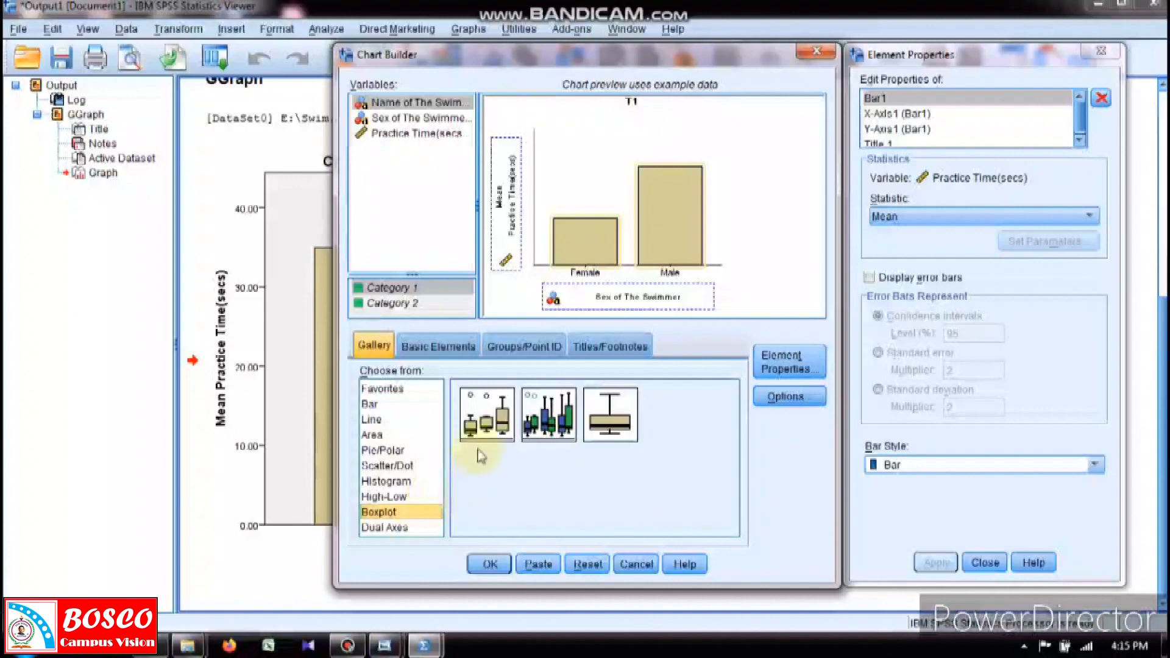
left_click_drag(485, 414, 646, 228)
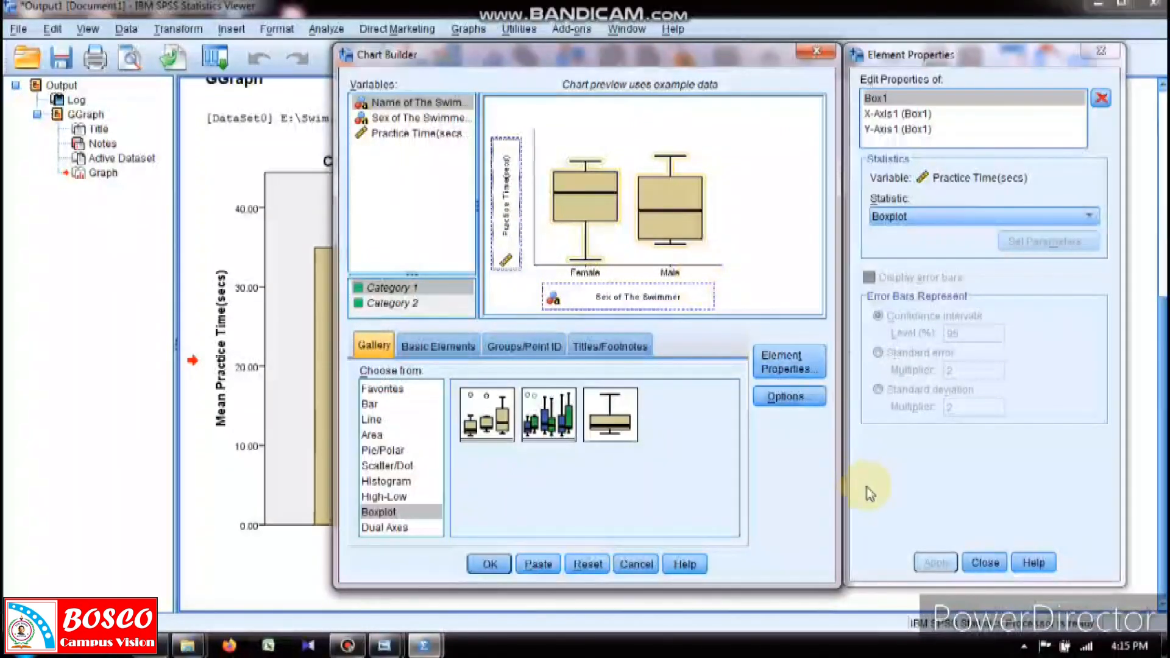
left_click(493, 564)
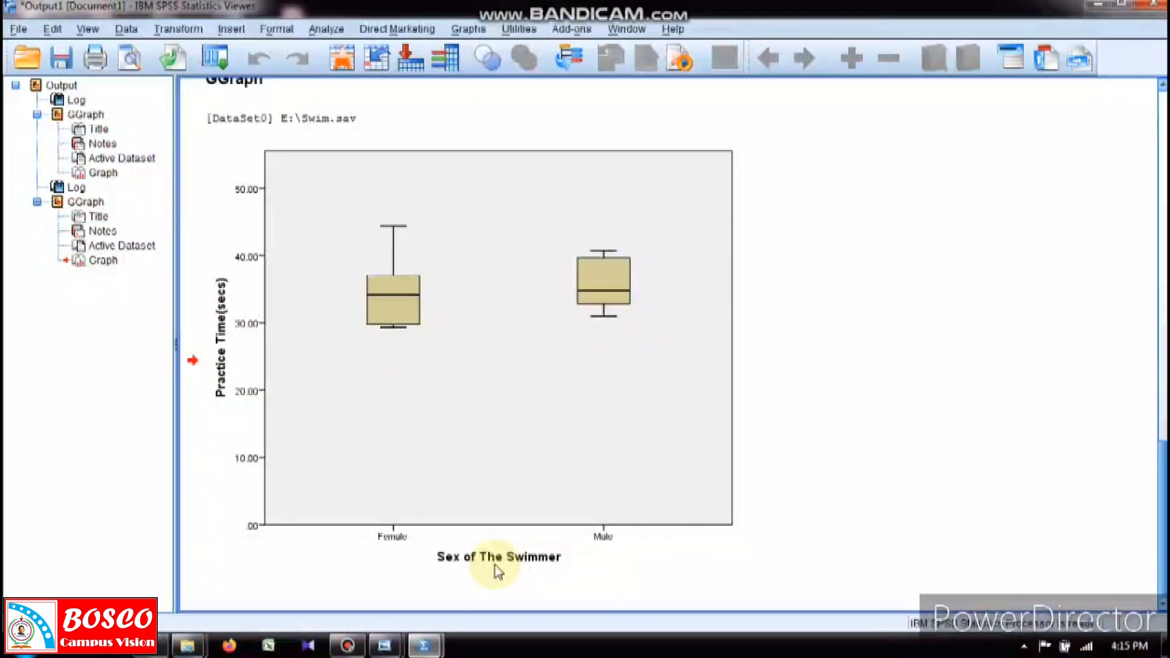
left_click(373, 541)
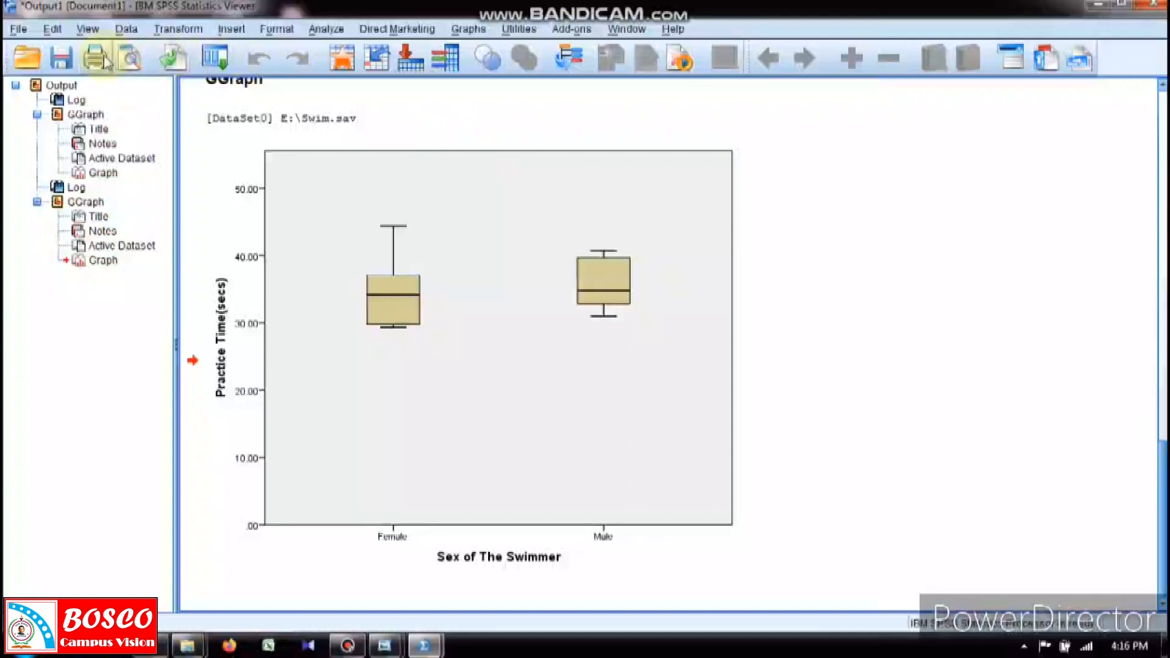
left_click(18, 30)
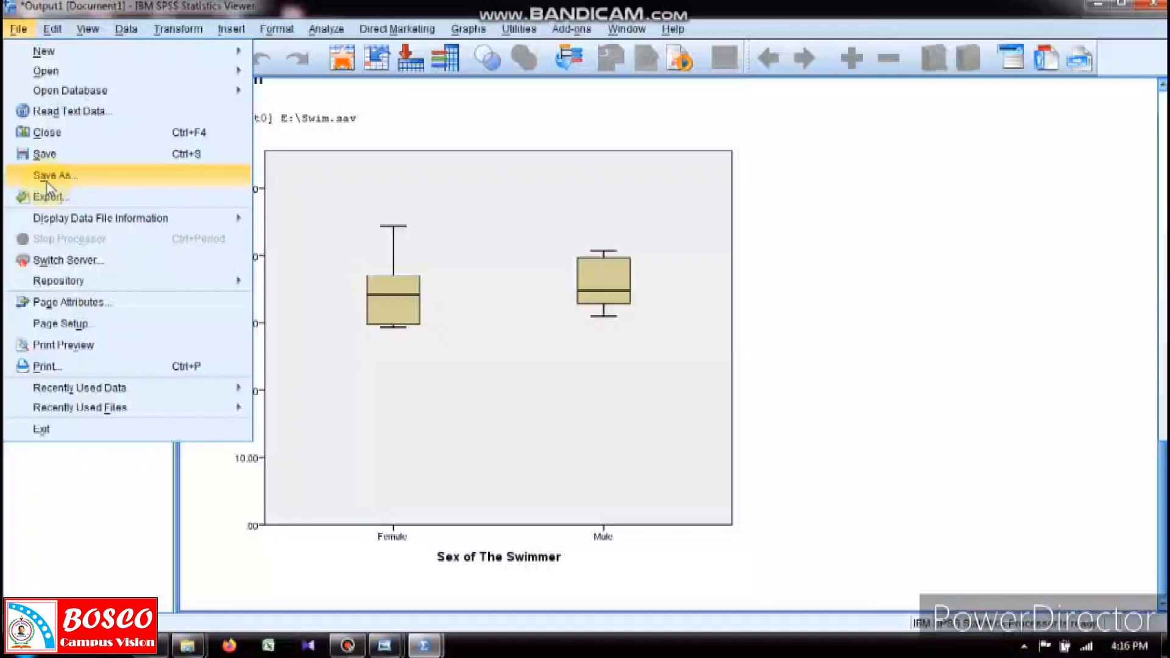
left_click(905, 318)
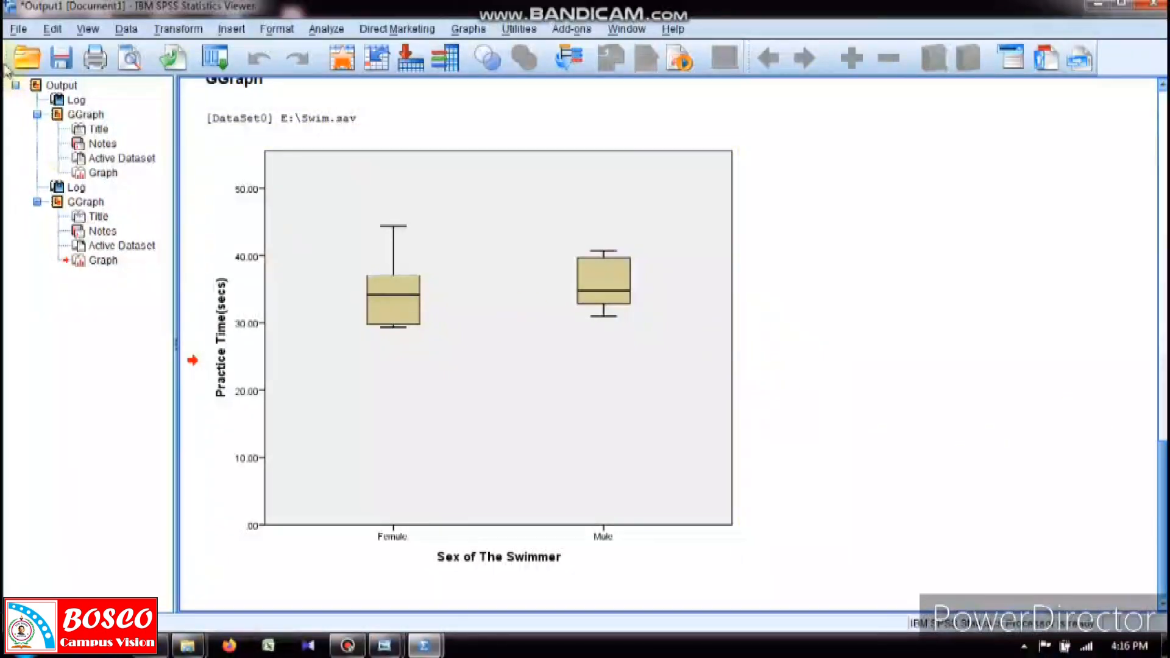
Save the viewer output as Output4 in the Documents folder, using the Viewer Files (*.spv) type
left_click(18, 29)
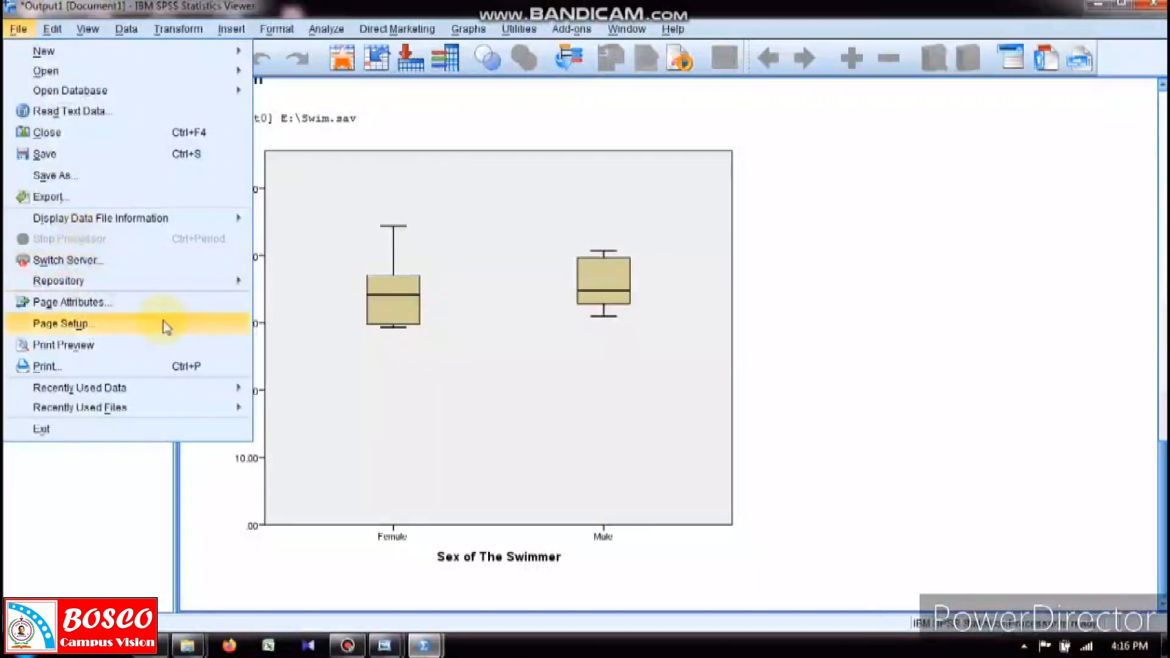
left_click(694, 7)
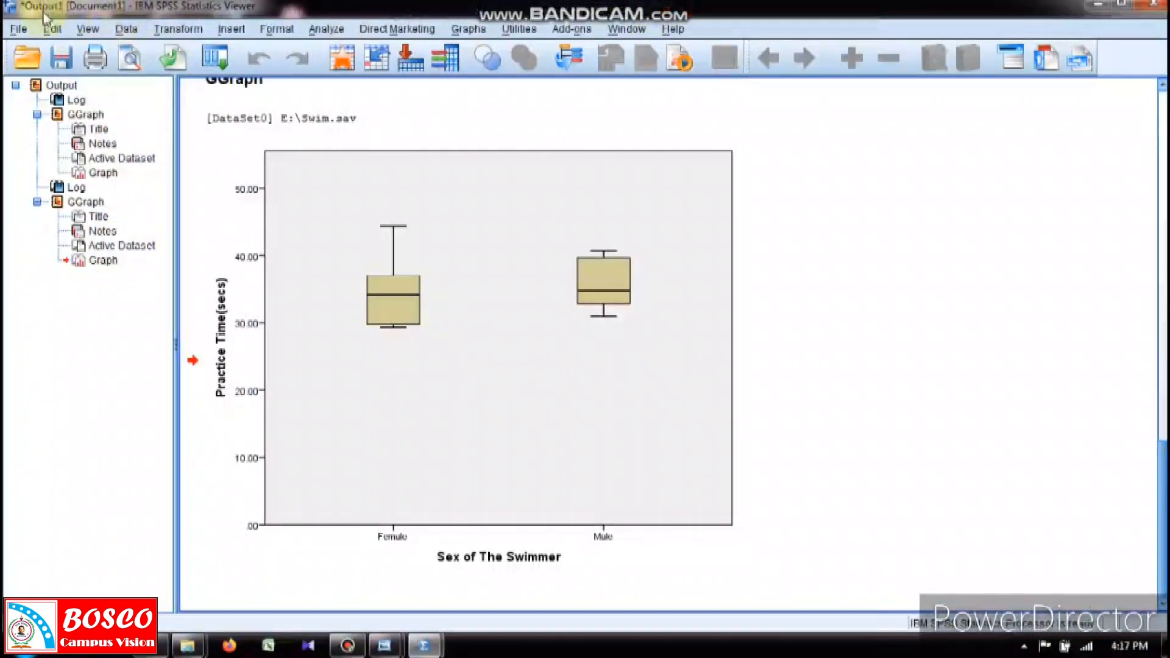
left_click(18, 29)
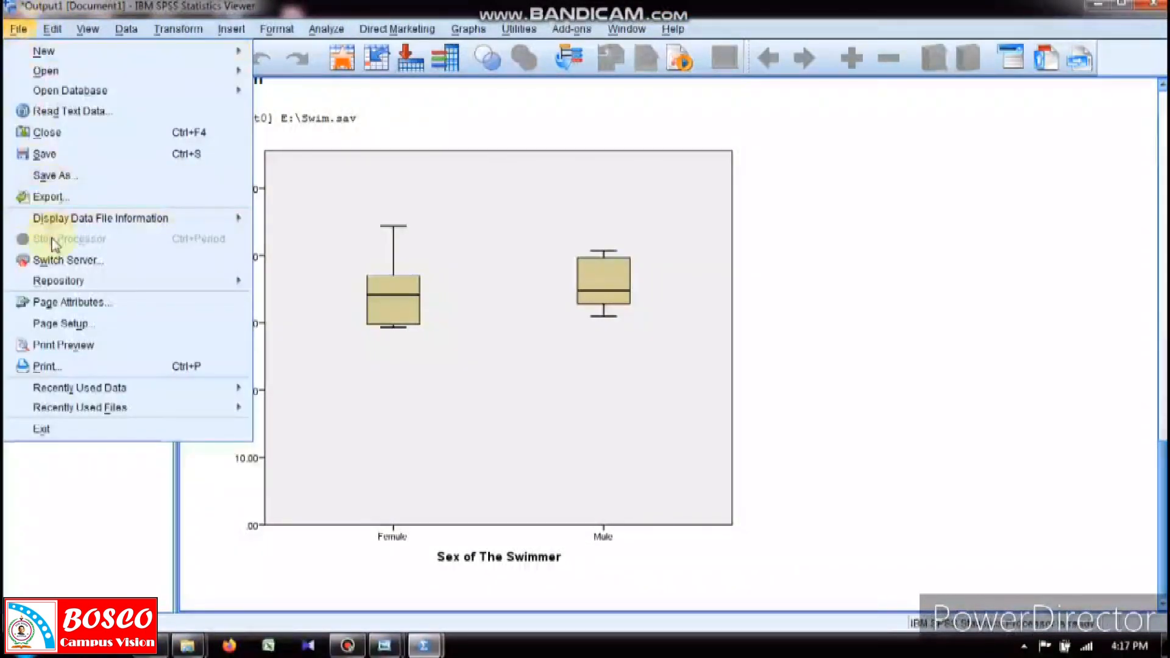
left_click(56, 178)
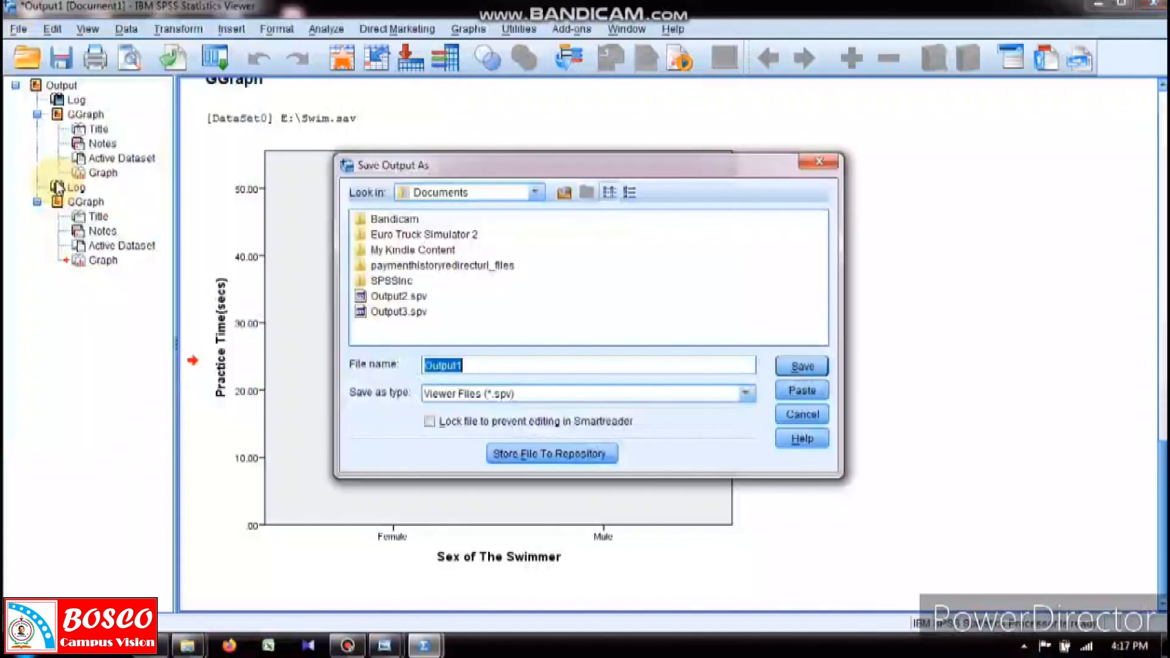
left_click(511, 364)
key("BackSpace")
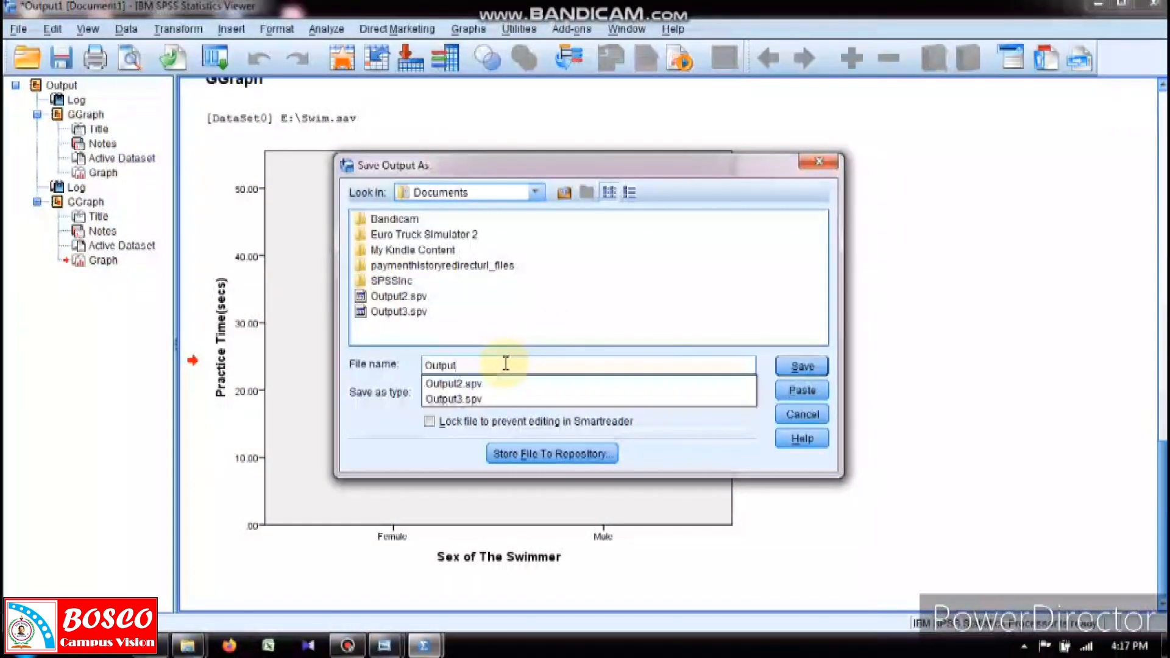
type("4")
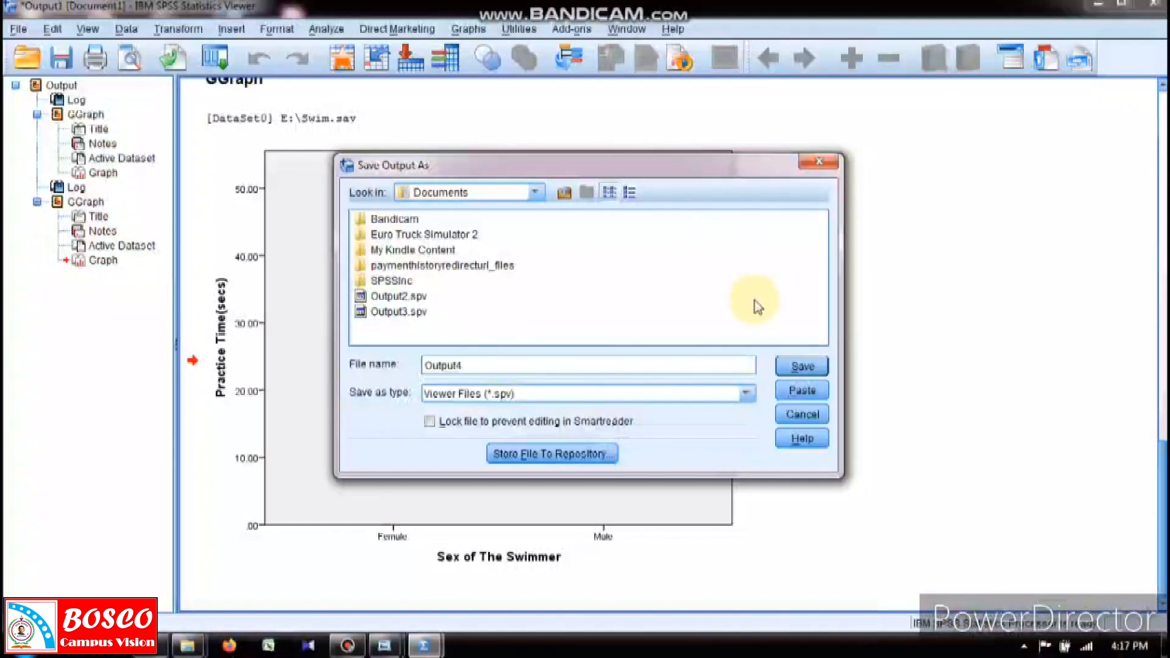
left_click(802, 365)
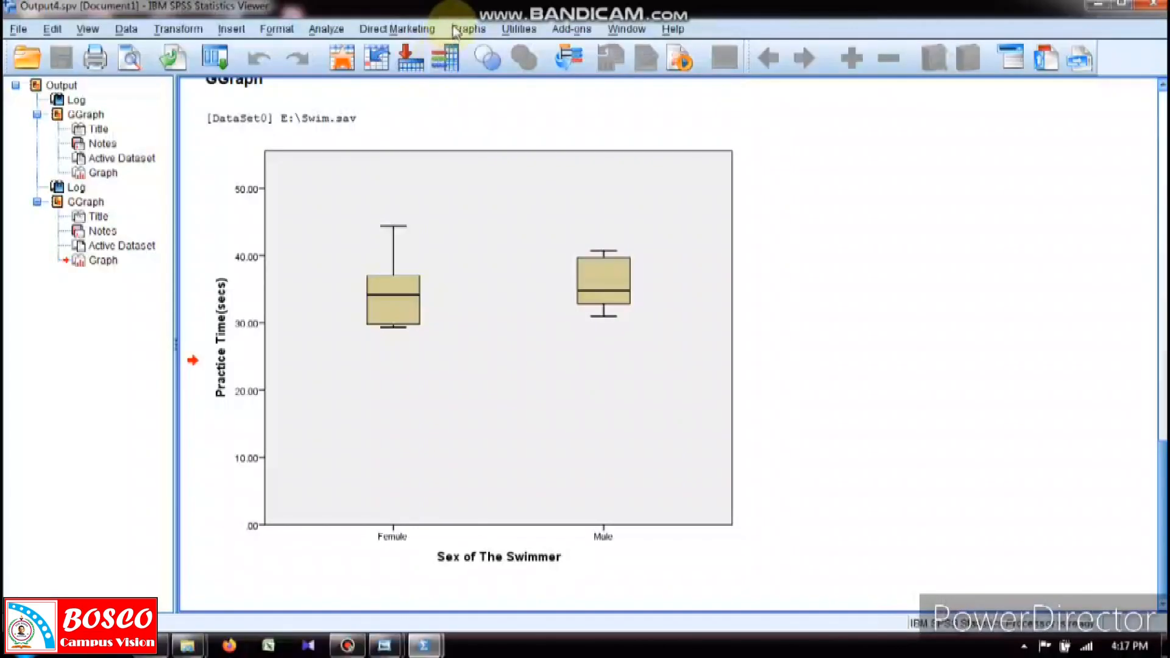
Open the Chart Builder's help and read the Building Charts topic through its list of related topics
left_click(455, 30)
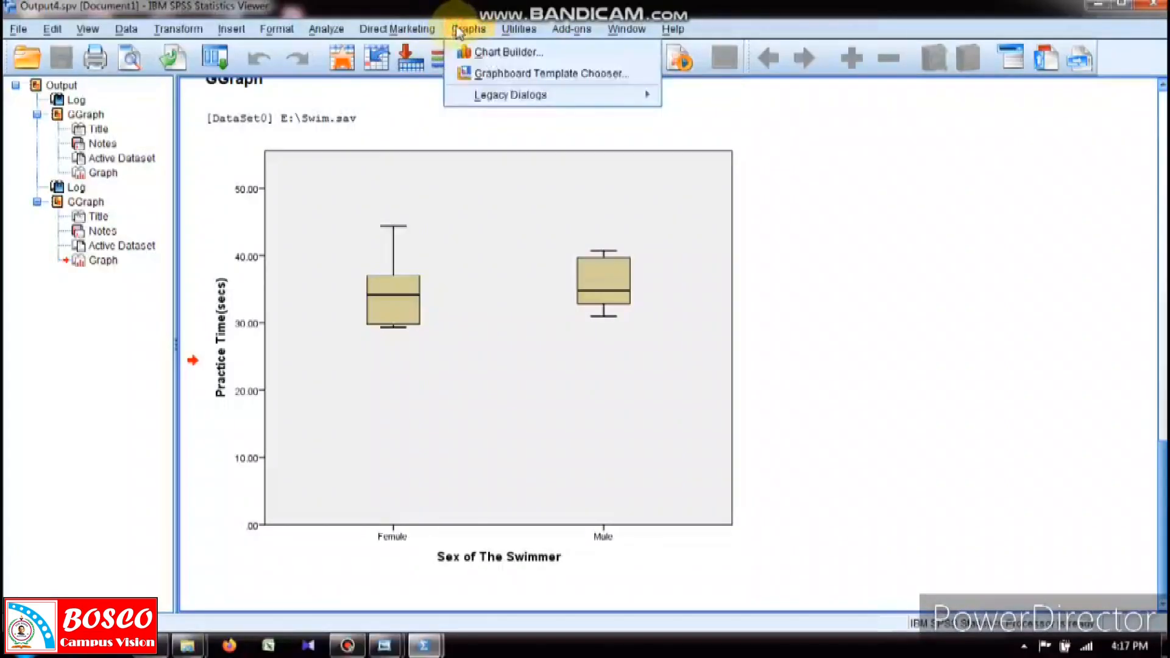
left_click(488, 51)
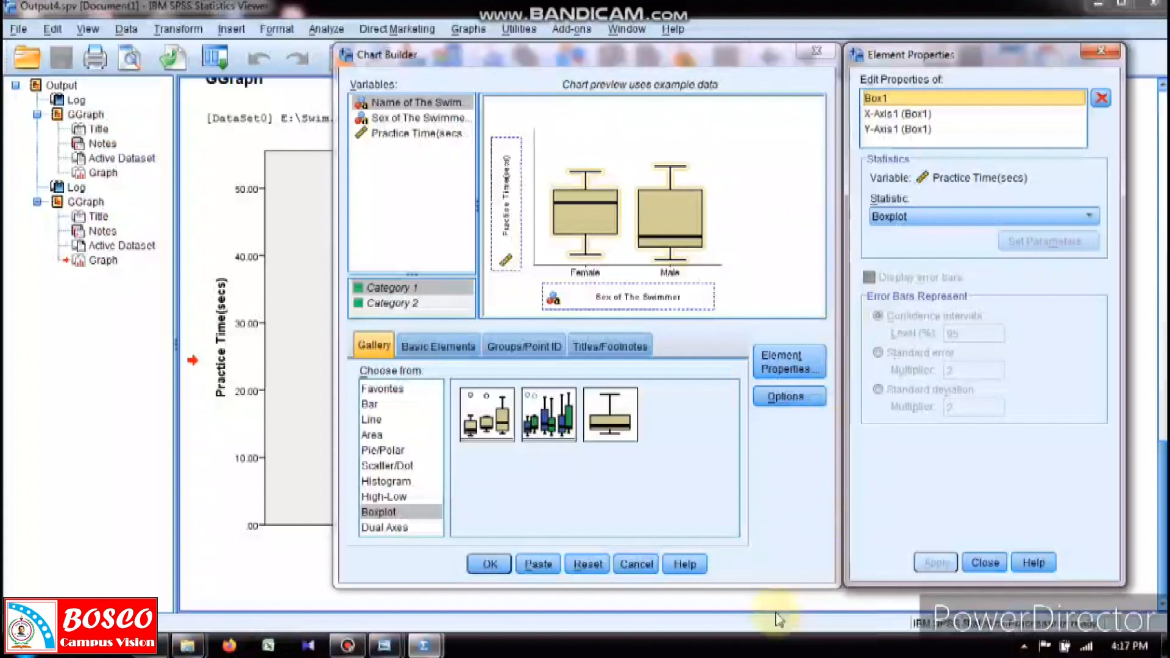
left_click(685, 564)
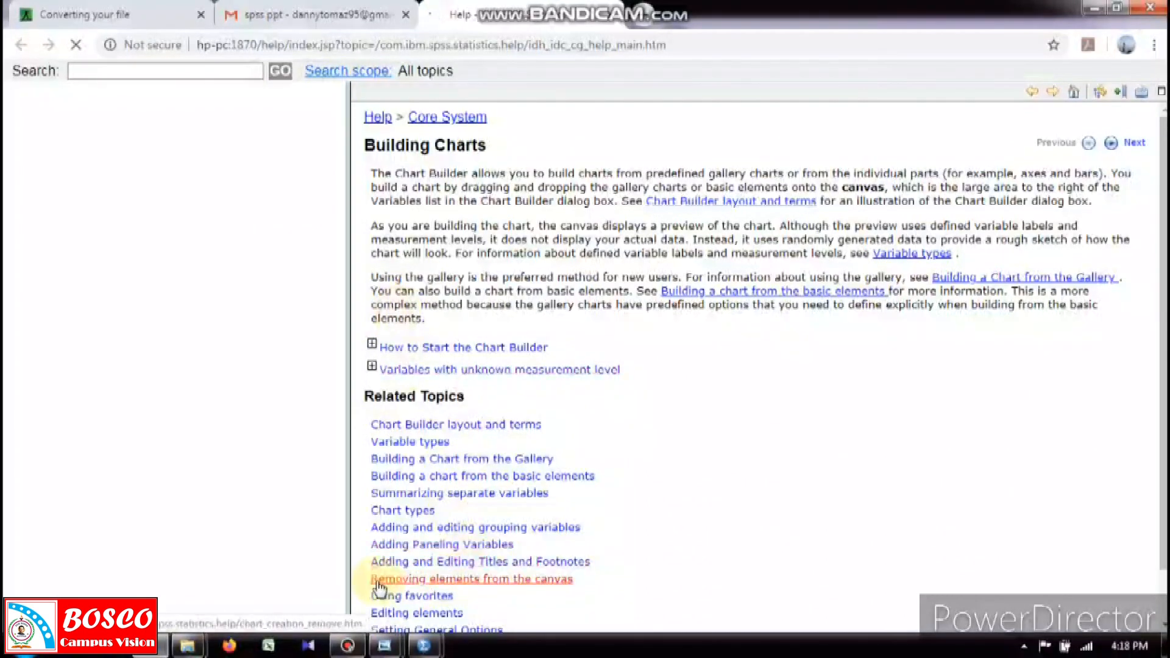
mouse_move(423, 647)
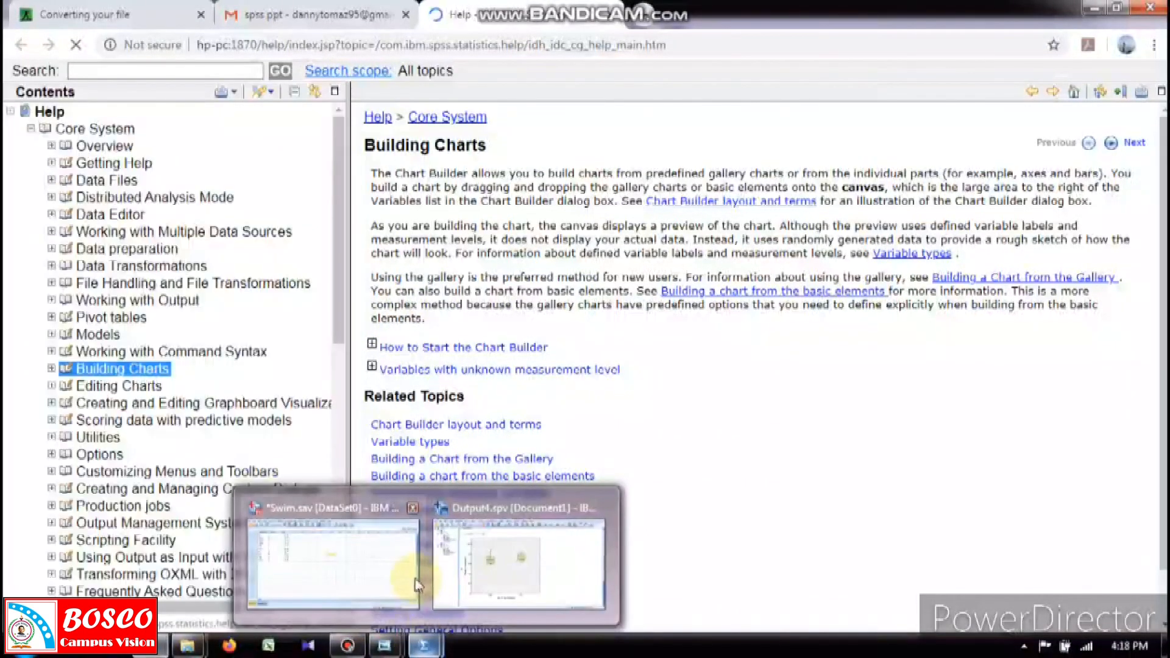
left_click(488, 567)
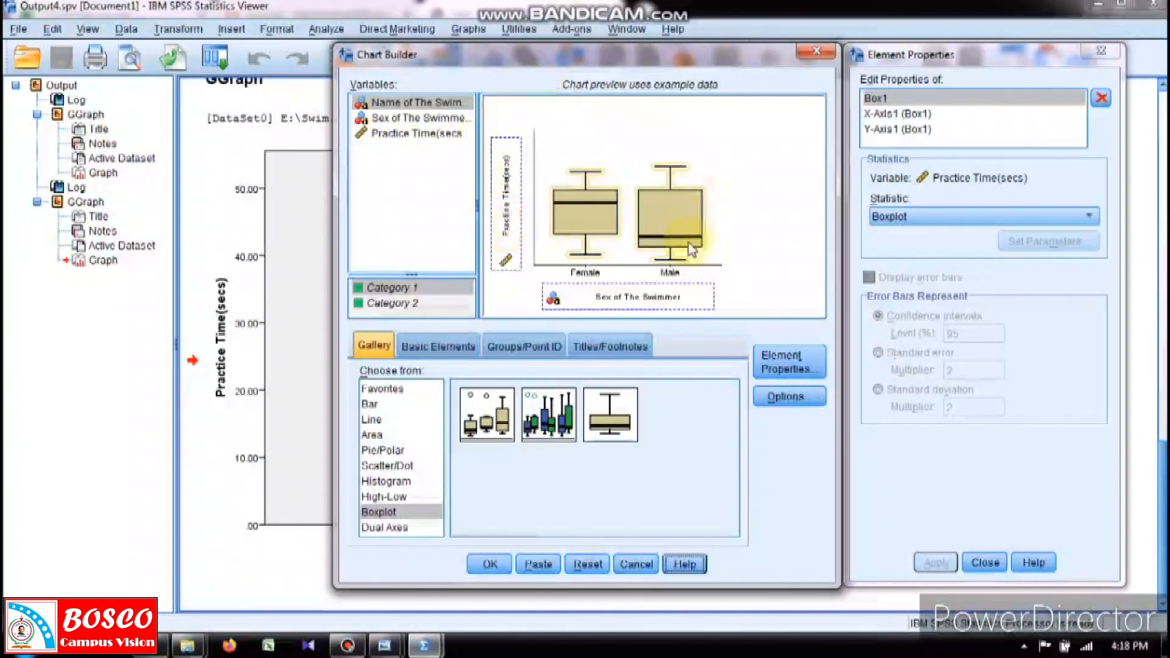
left_click(684, 564)
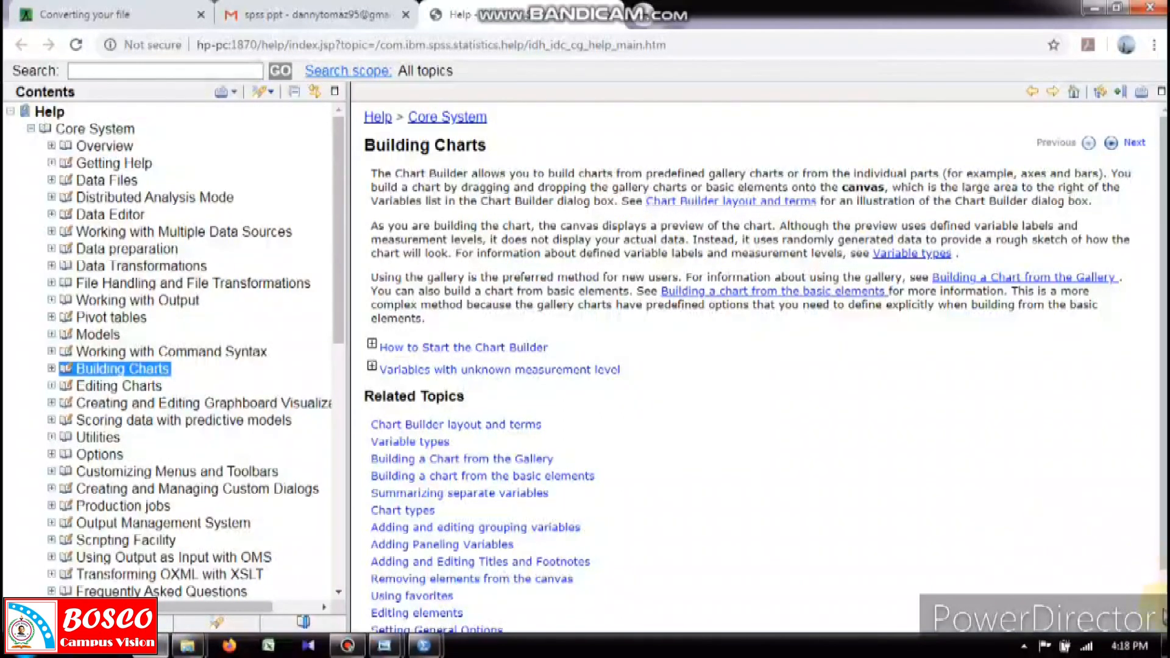
scroll(1157, 587, "down", 2)
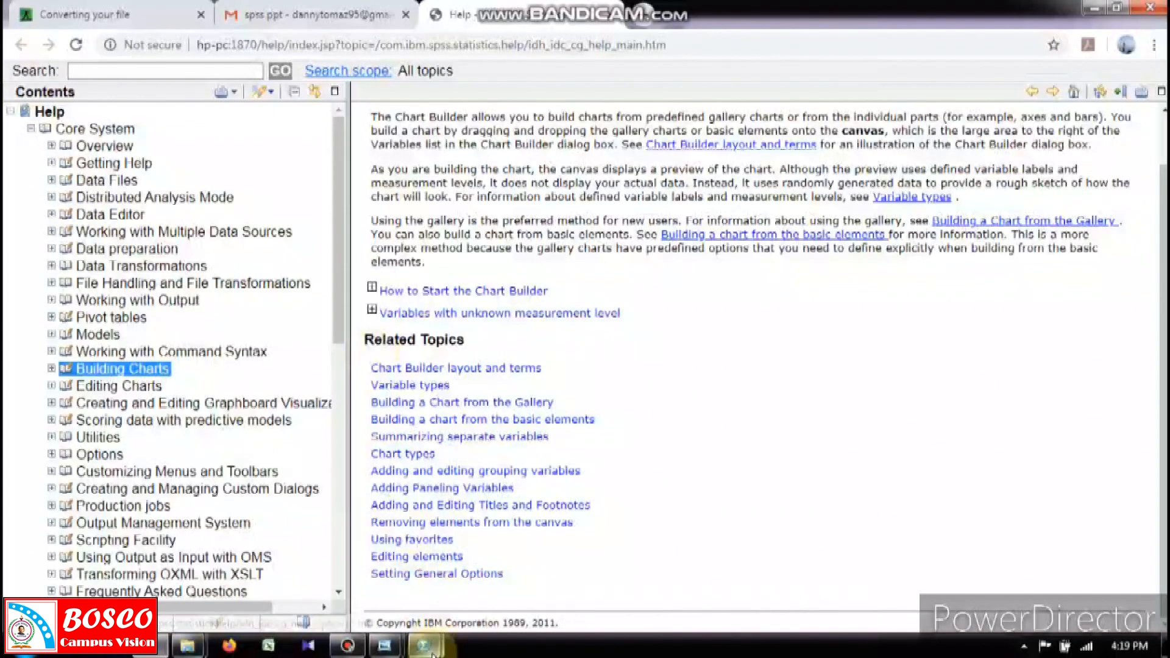
Switch back to SPSS to view the Swim.sav data, and close the Chart Builder over the Output4 viewer
mouse_move(424, 645)
left_click(374, 516)
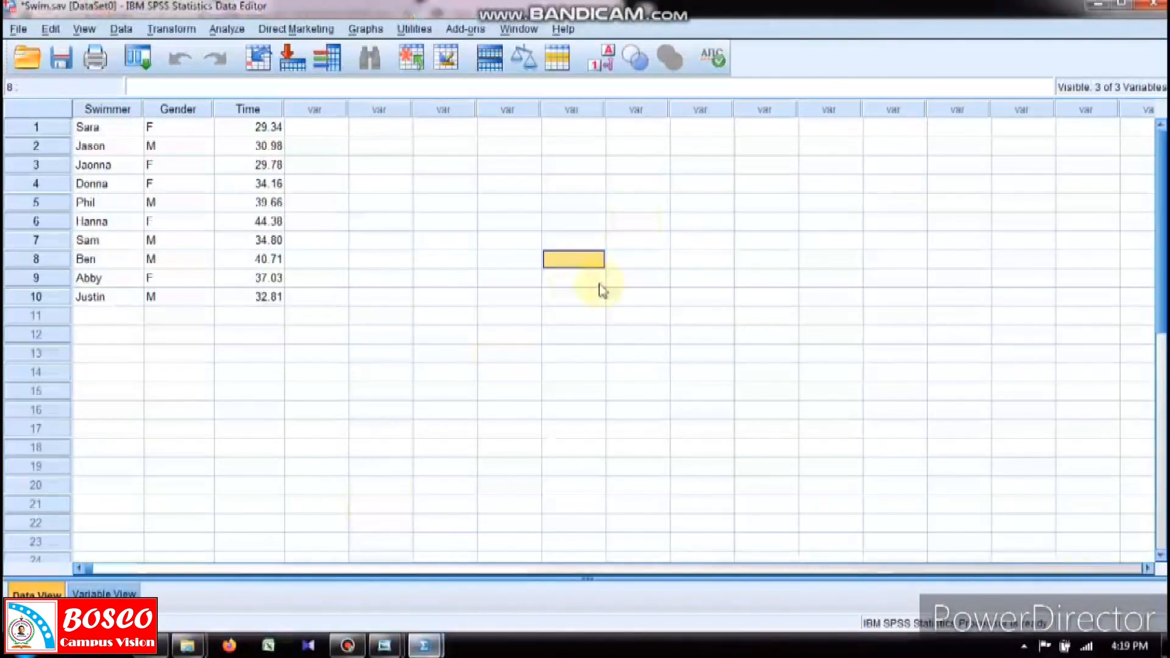
mouse_move(424, 645)
left_click(472, 557)
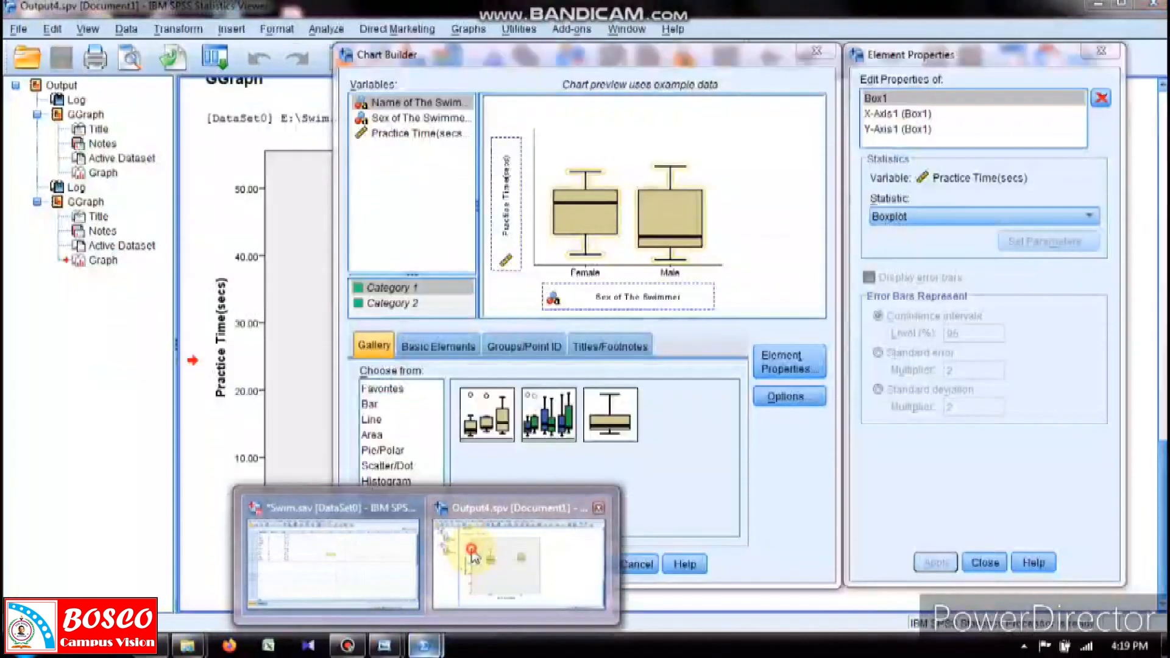
left_click(818, 58)
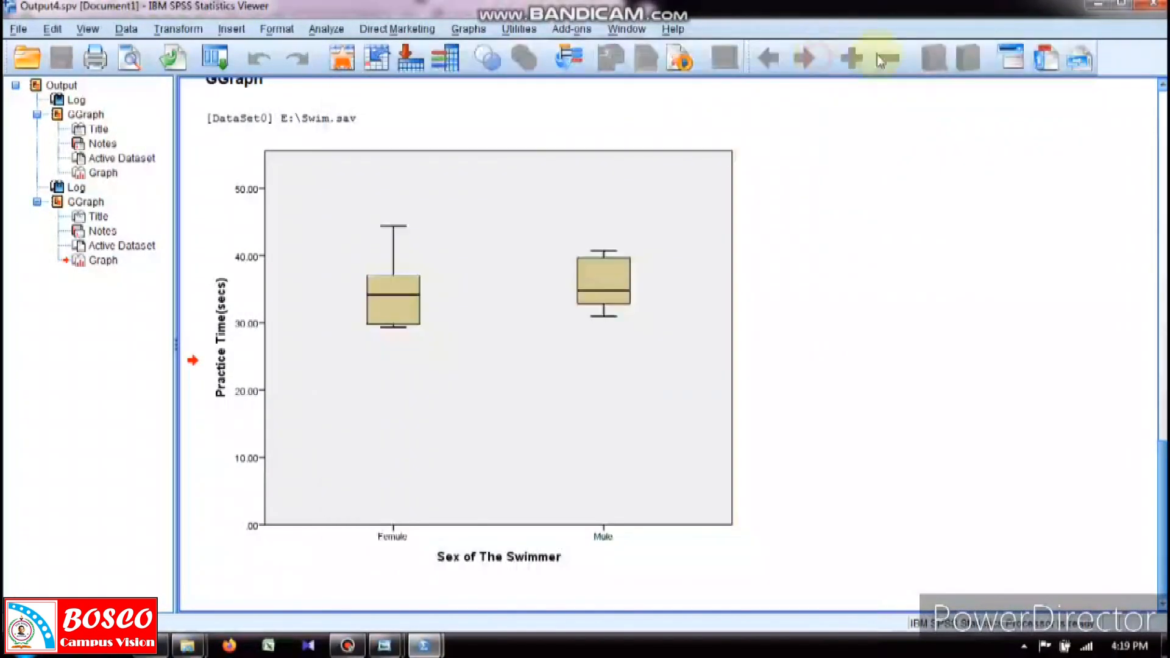
Open the SPSS Tutorial and browse its help contents, expanding and collapsing the Tutorial and Case Studies sections
left_click(670, 30)
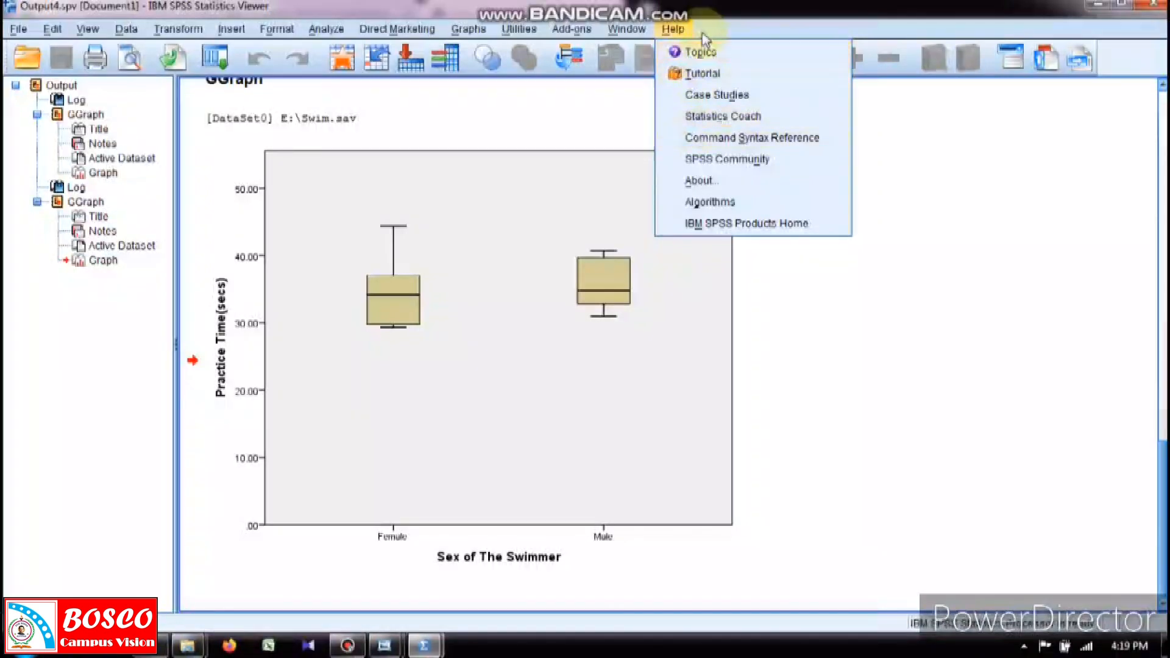
left_click(702, 74)
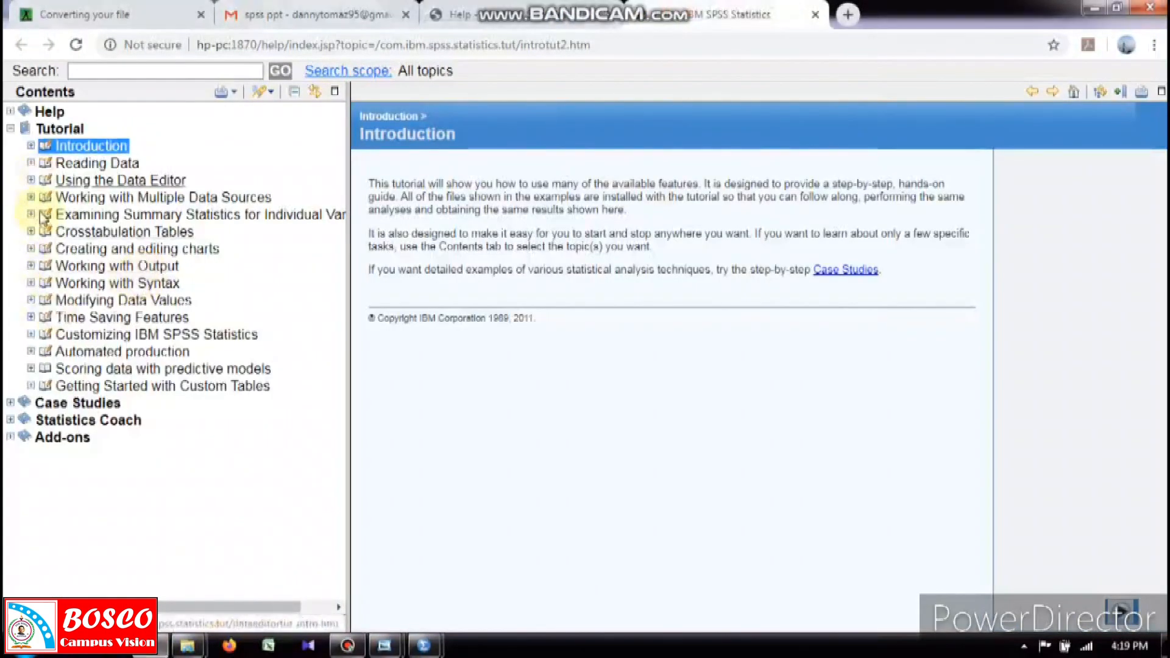
left_click(10, 129)
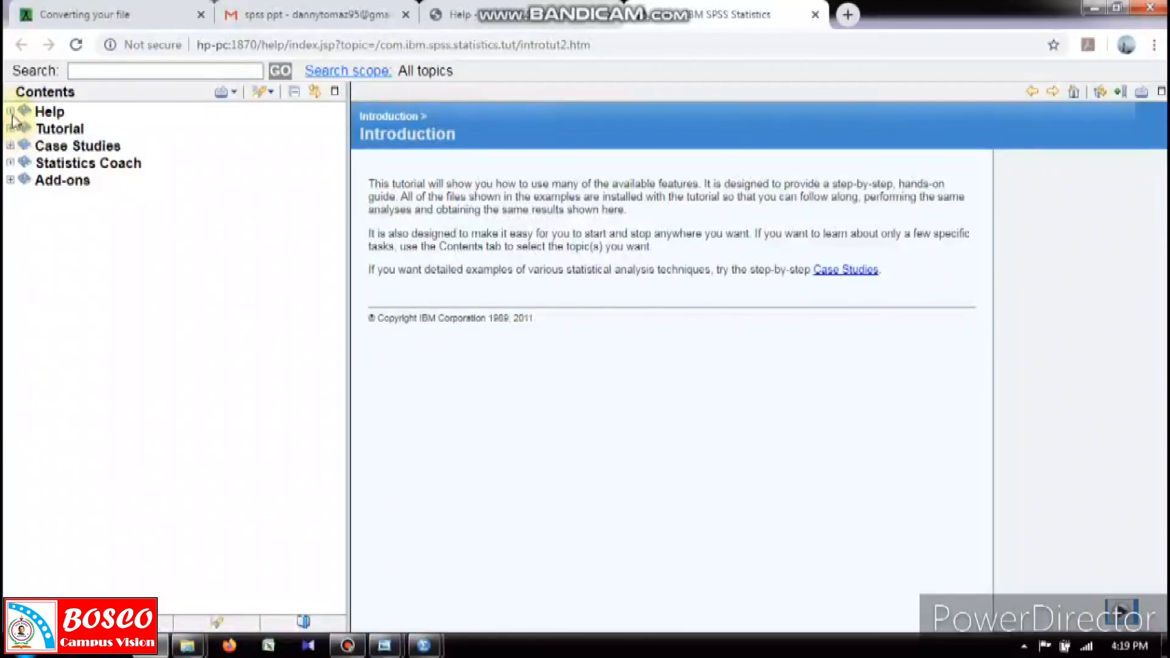
left_click(10, 115)
left_click(11, 115)
left_click(10, 128)
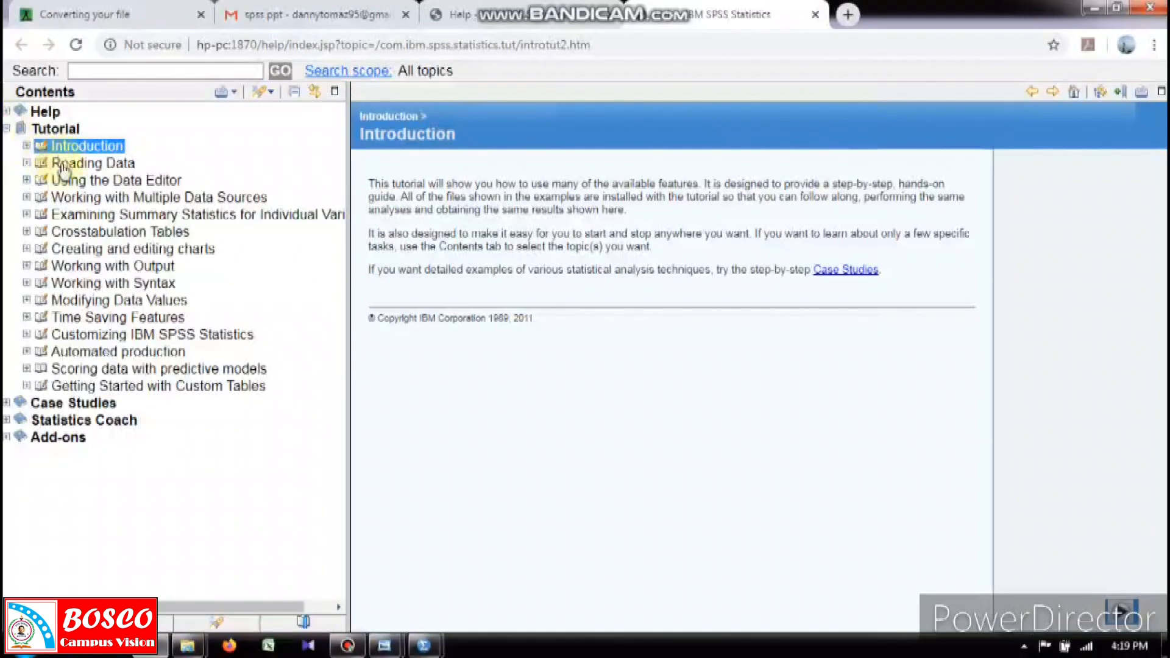
left_click(7, 129)
left_click(11, 146)
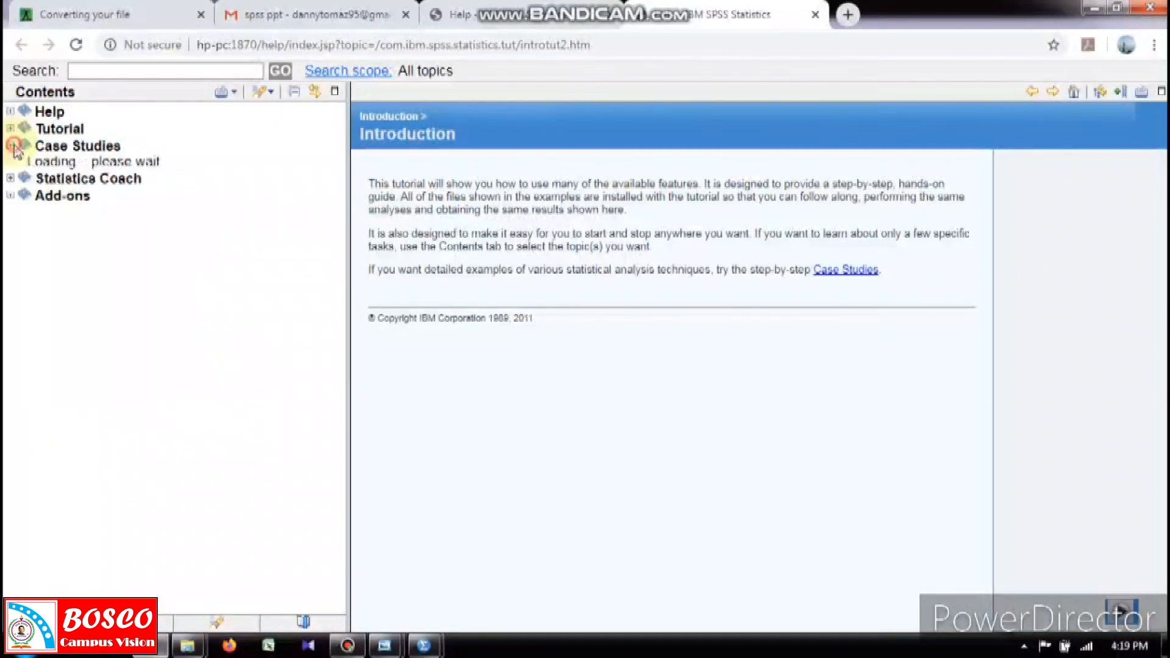
left_click(13, 146)
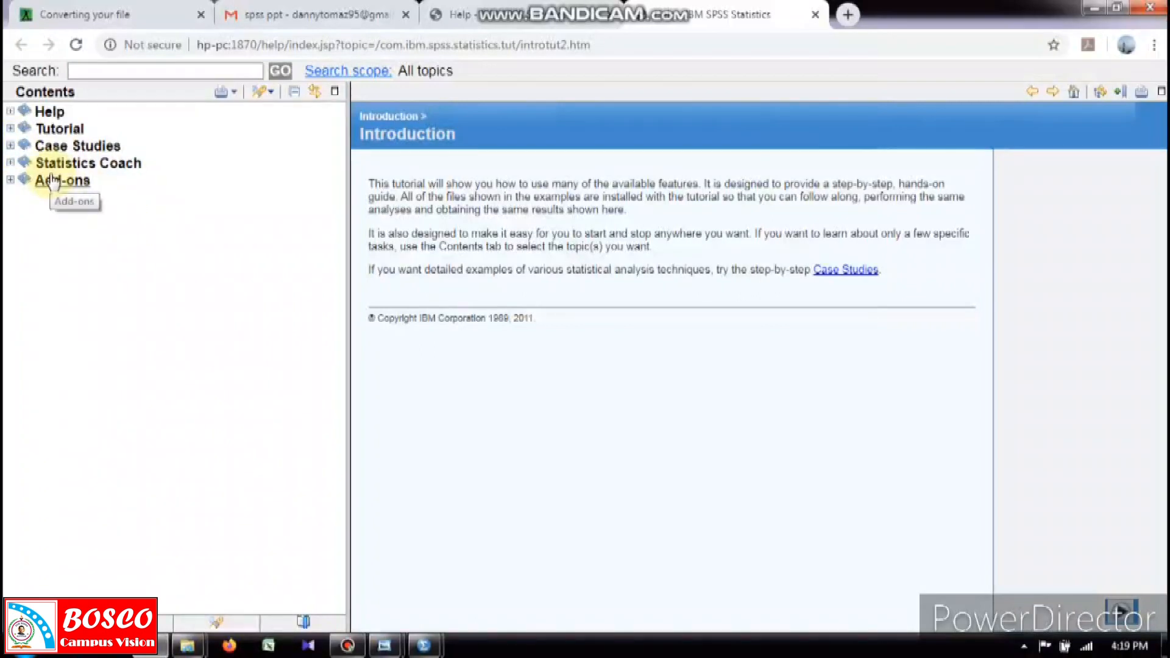
left_click(10, 146)
left_click(10, 146)
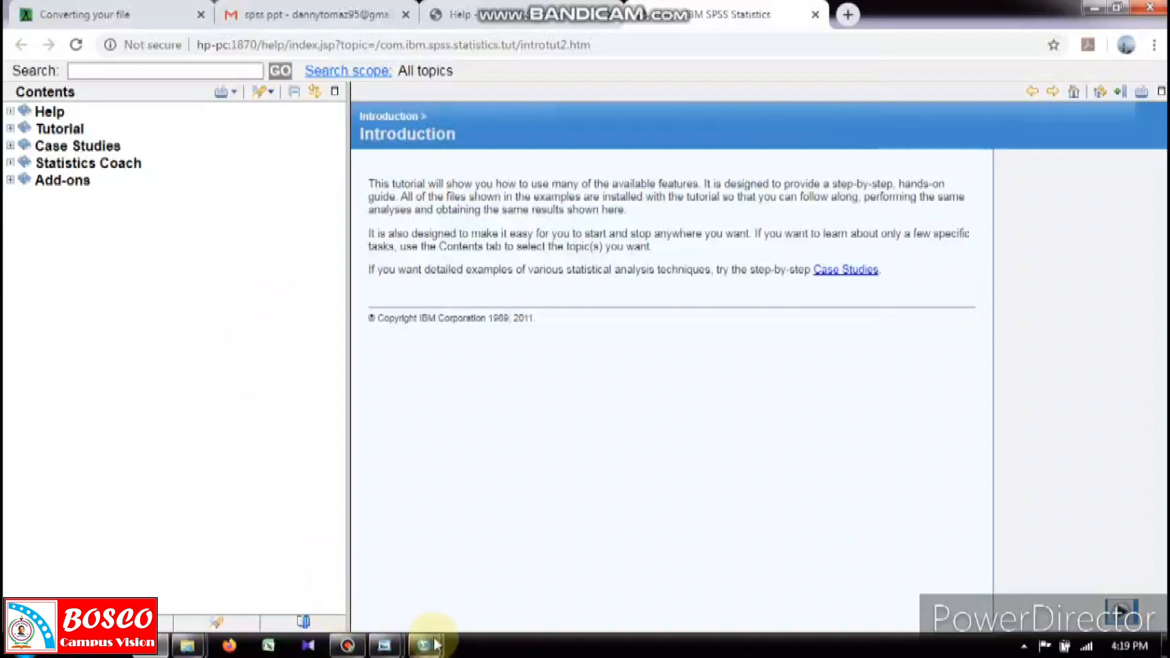
Reopen the Chart Builder's help from the Output4 viewer, and close the Element Properties and Chart Builder dialogs
mouse_move(424, 645)
left_click(481, 557)
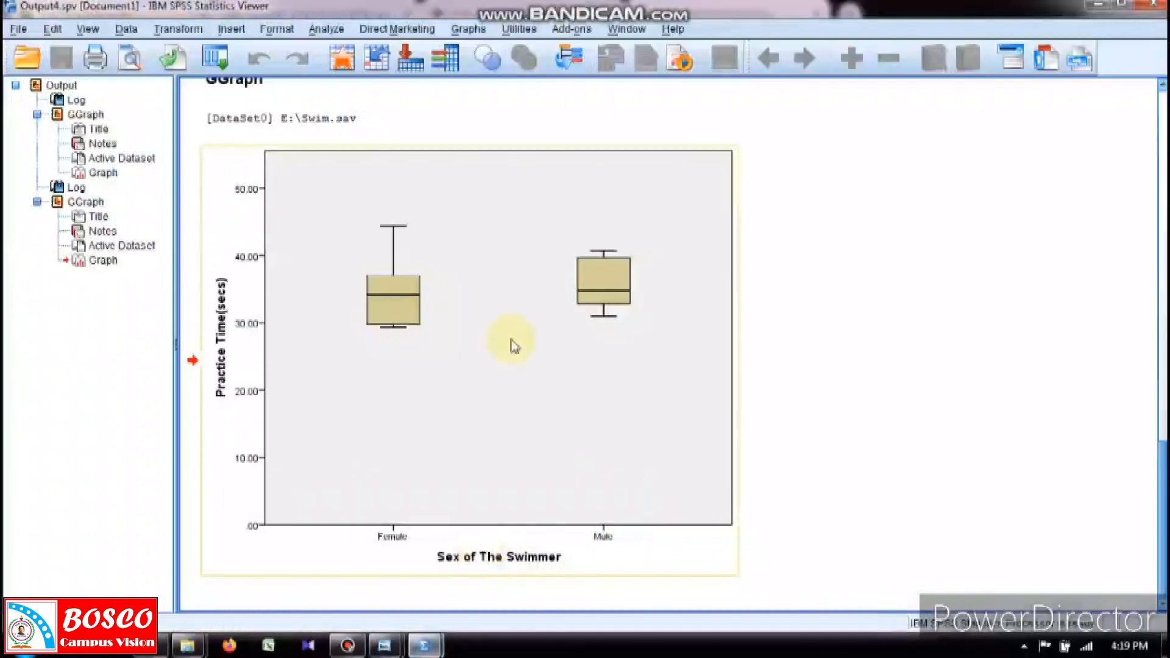
left_click(671, 29)
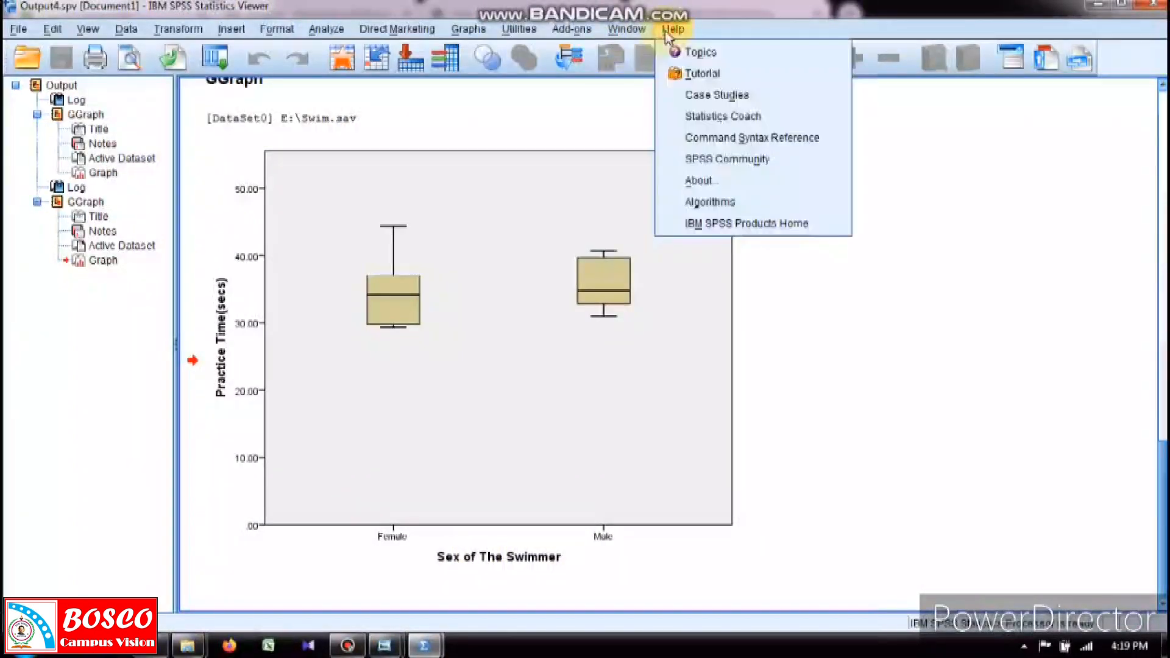
left_click(668, 35)
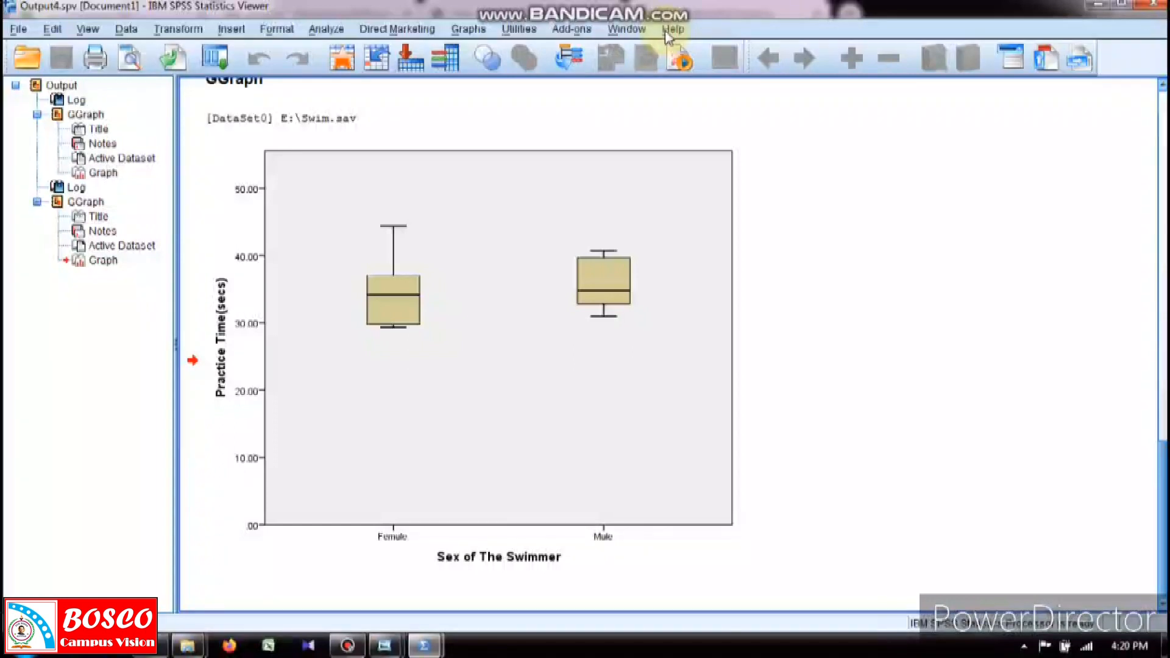
left_click(466, 32)
left_click(481, 53)
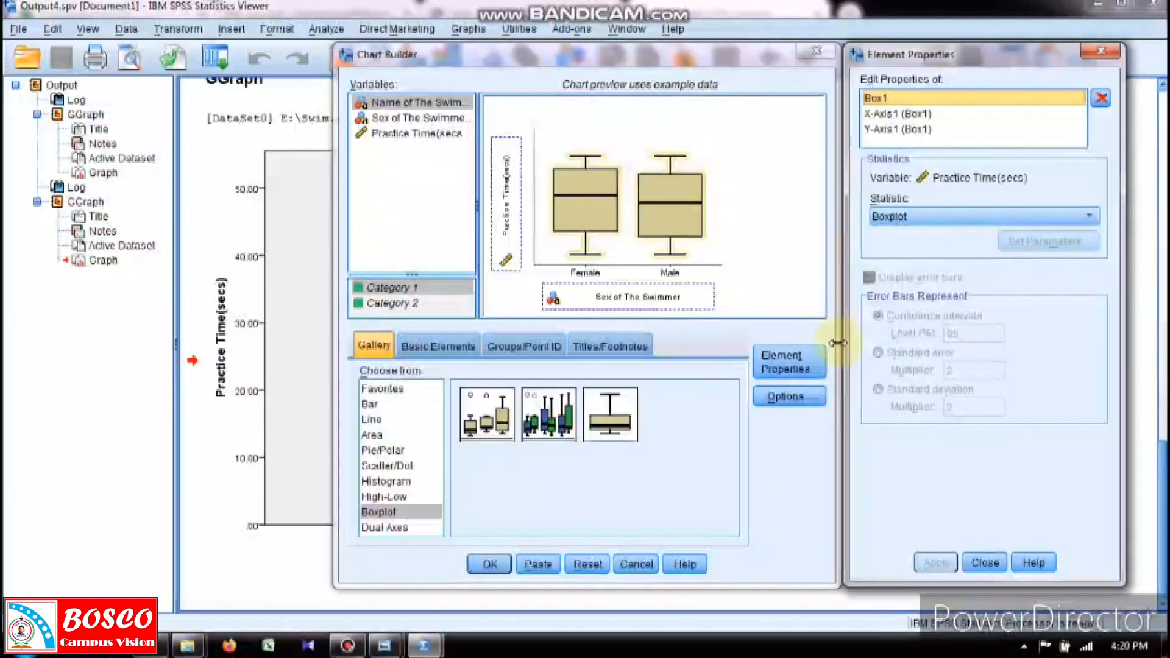
left_click(685, 564)
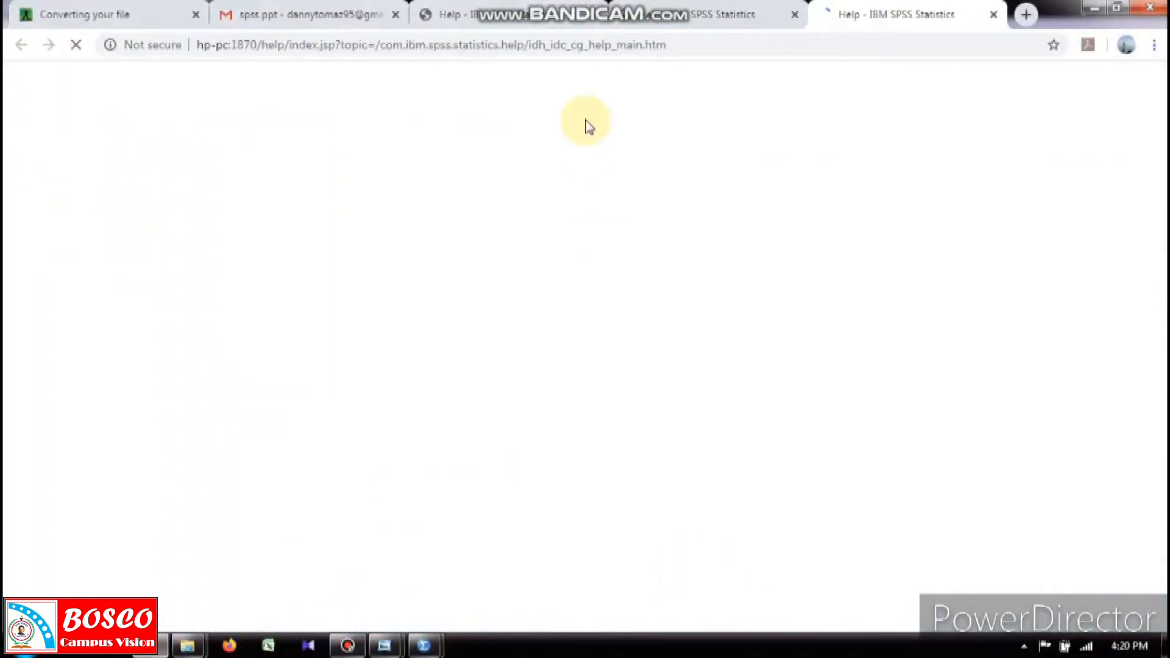
left_click(596, 15)
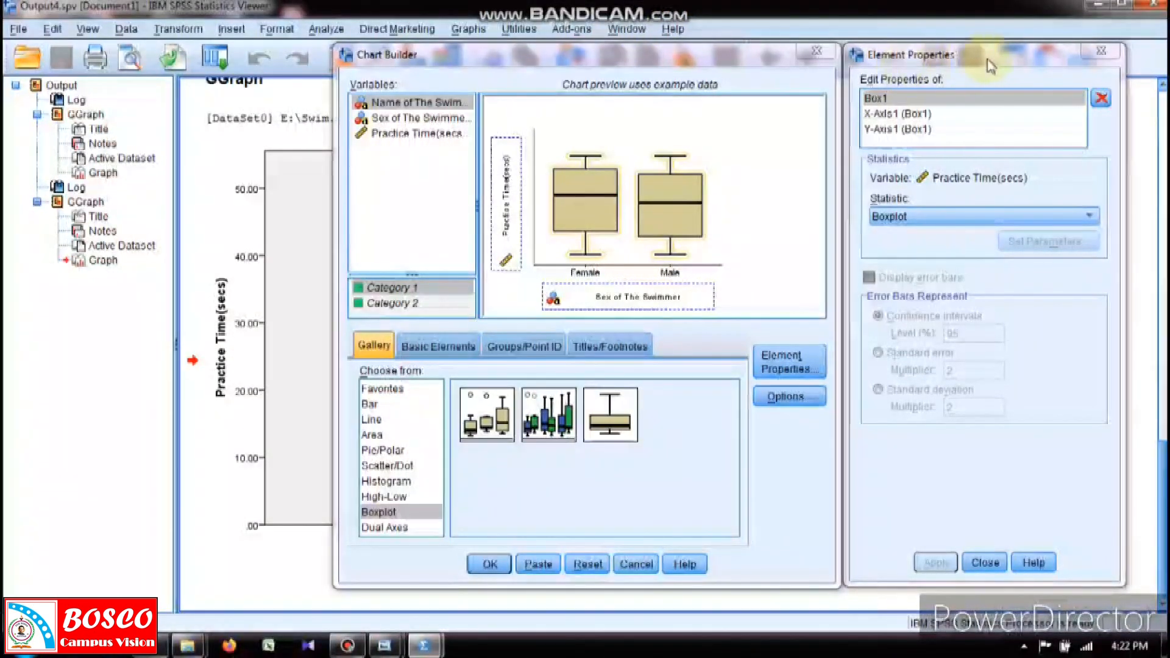
left_click(978, 563)
left_click(817, 51)
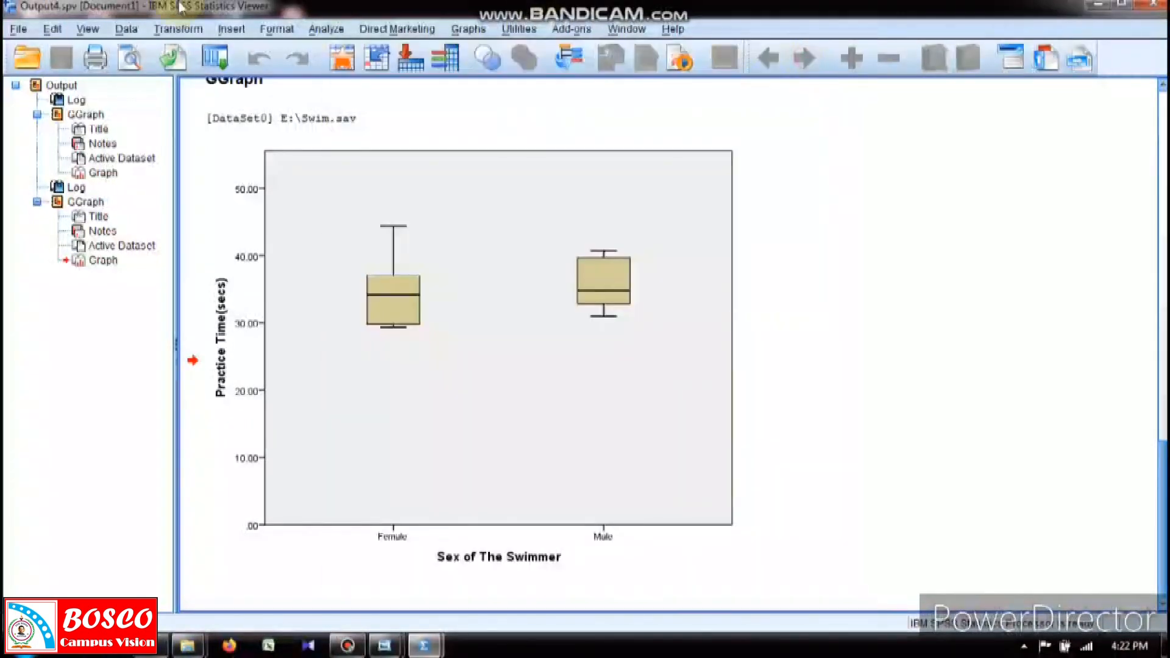
Open the Print dialog for the Output4 charts, examine the printer, print range and number-of-copies settings, and cancel without printing
left_click(18, 29)
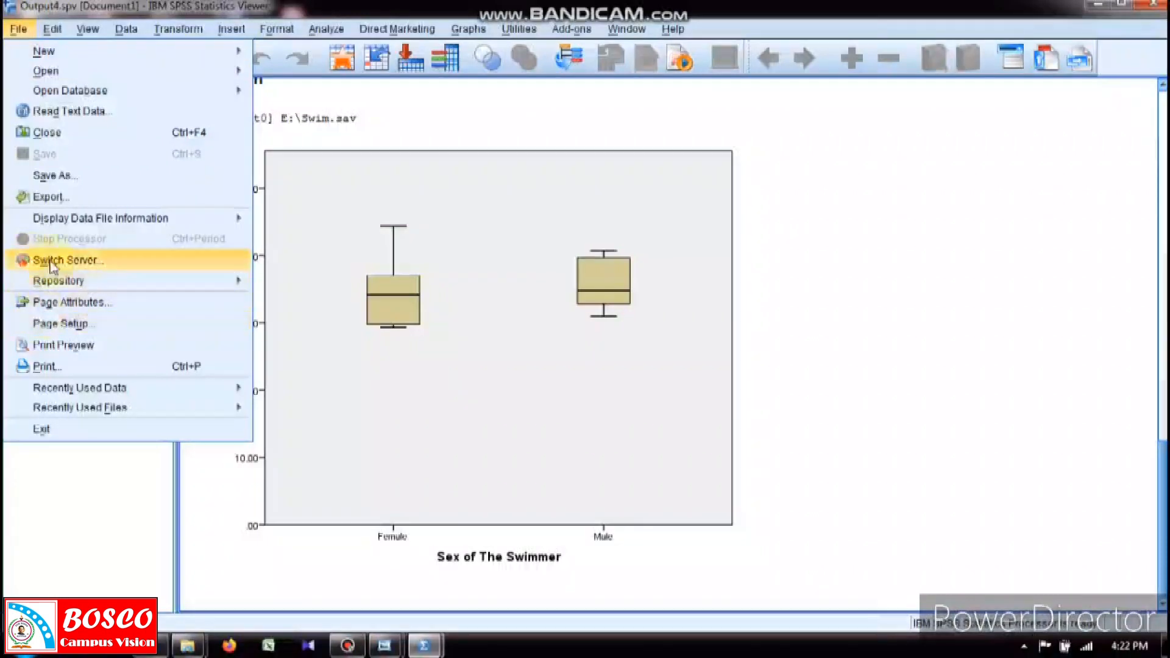
left_click(67, 367)
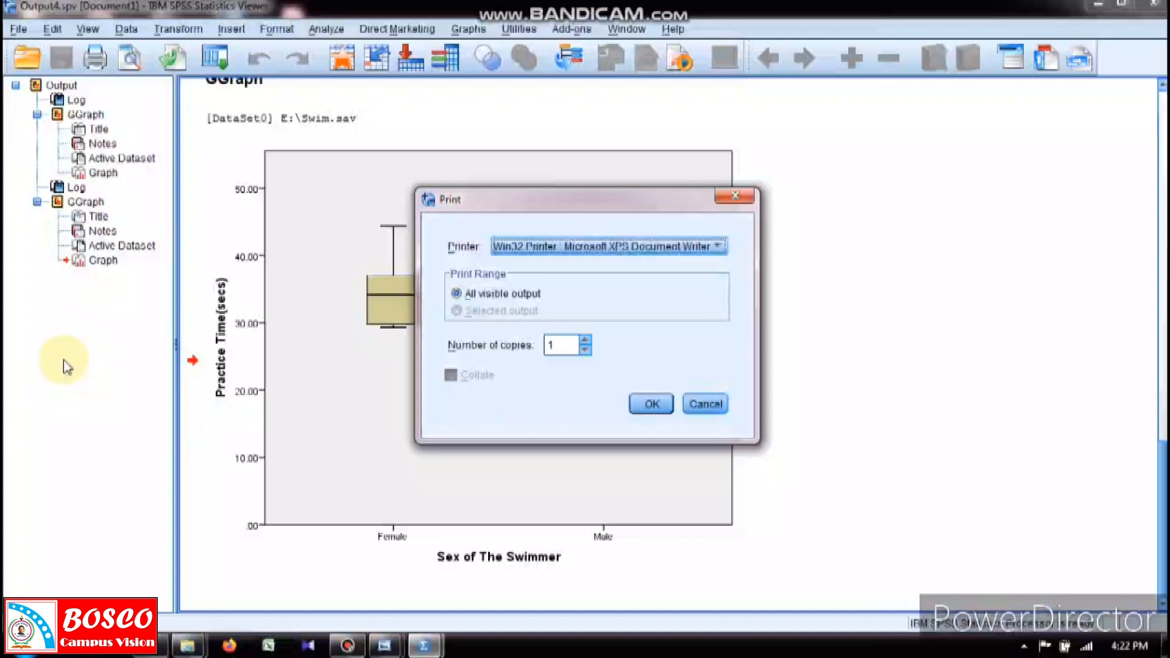
left_click(646, 253)
left_click(647, 262)
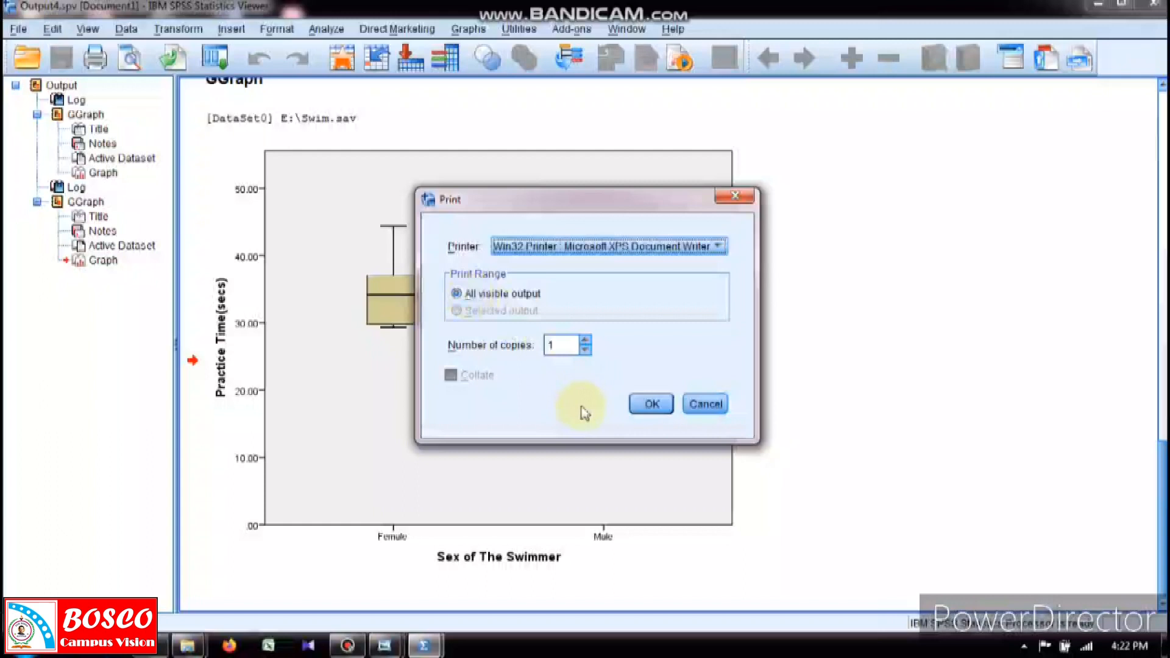
left_click(585, 351)
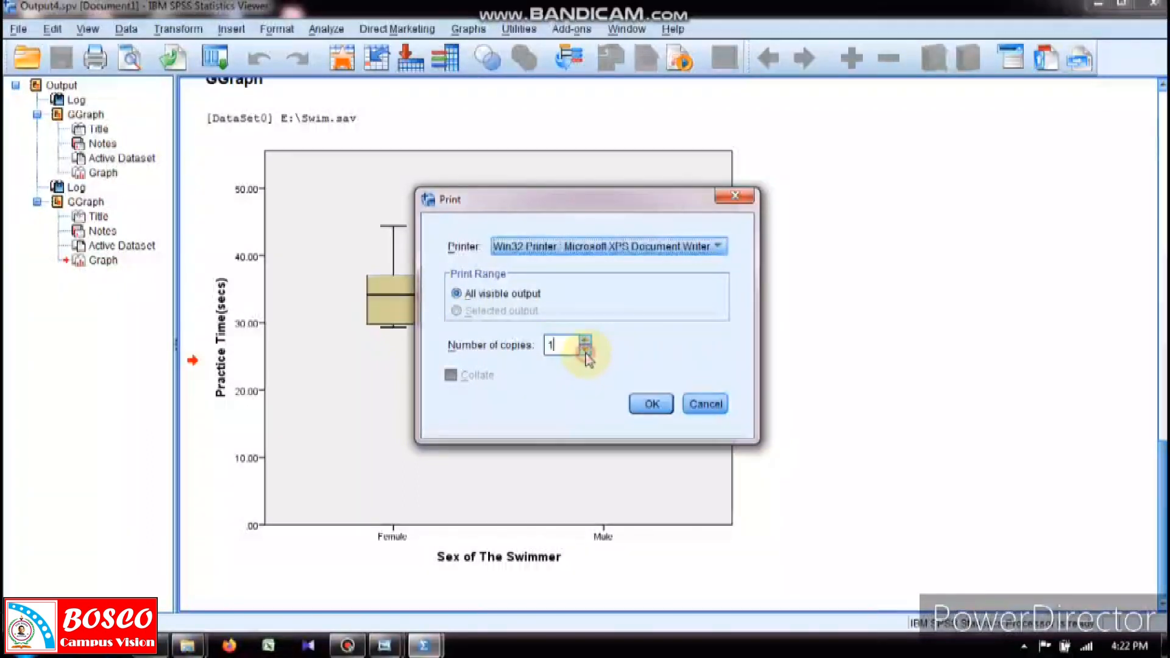
left_click(585, 339)
left_click(585, 350)
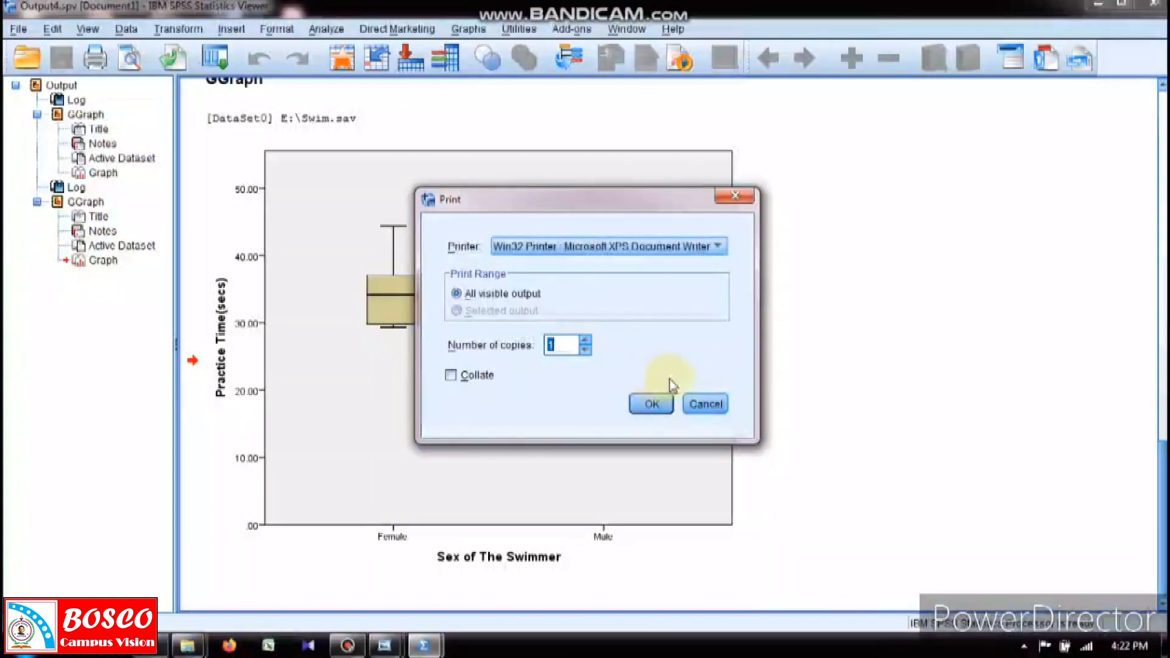
left_click(698, 409)
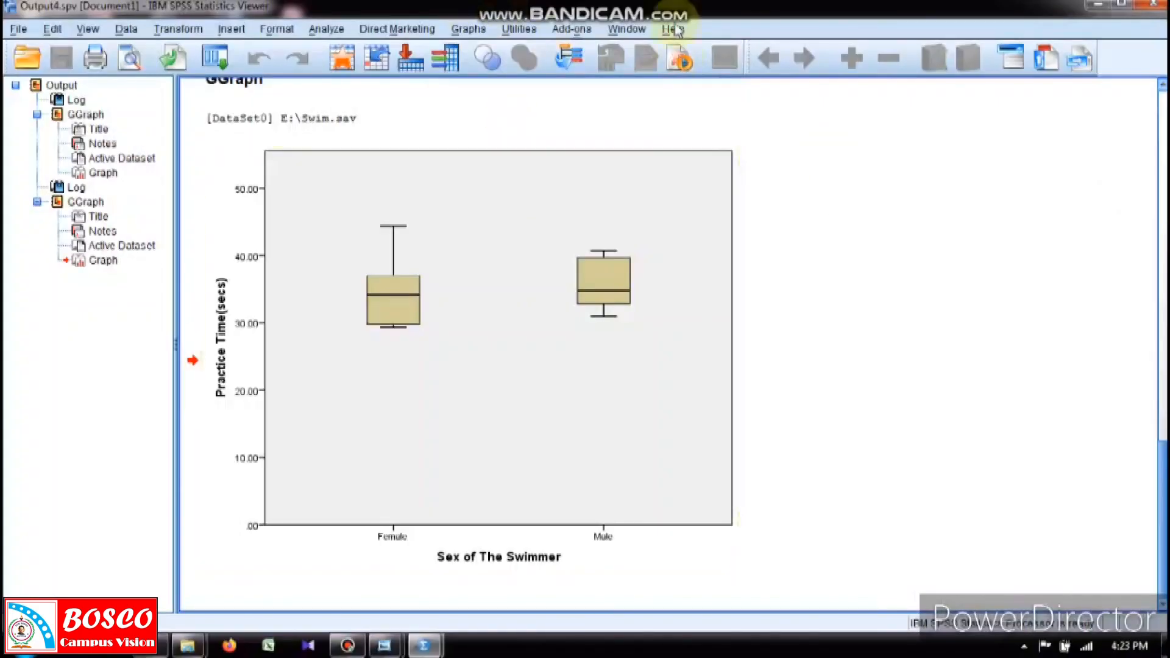
Exit SPSS from the Output4 viewer
left_click(621, 173)
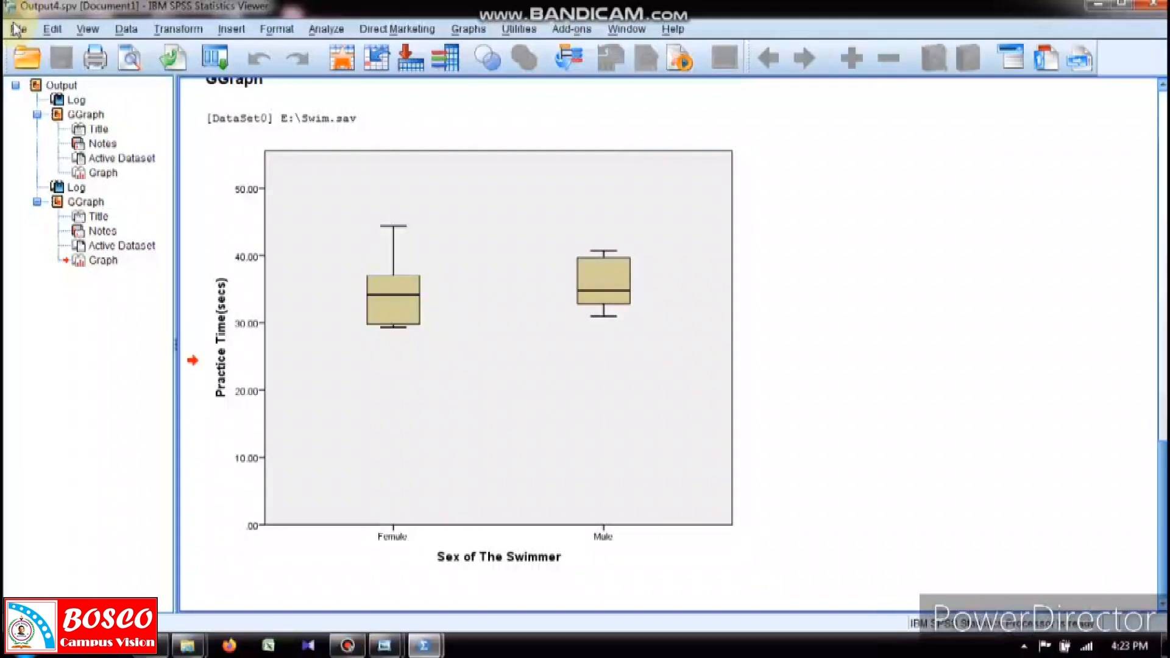
left_click(19, 30)
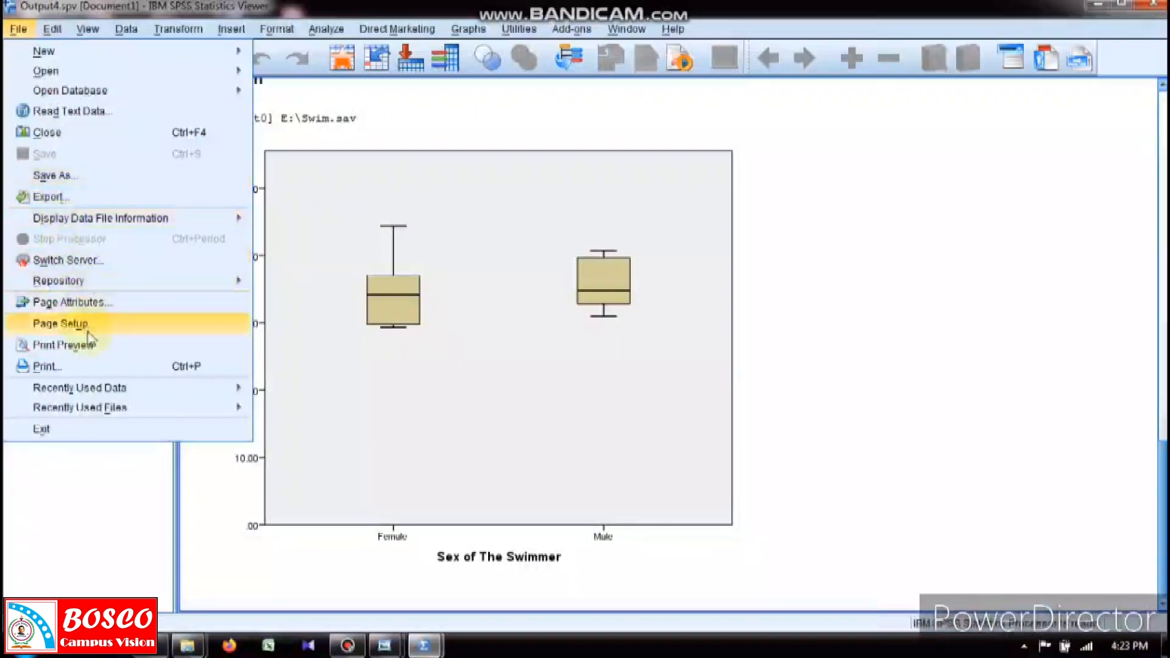
mouse_move(104, 415)
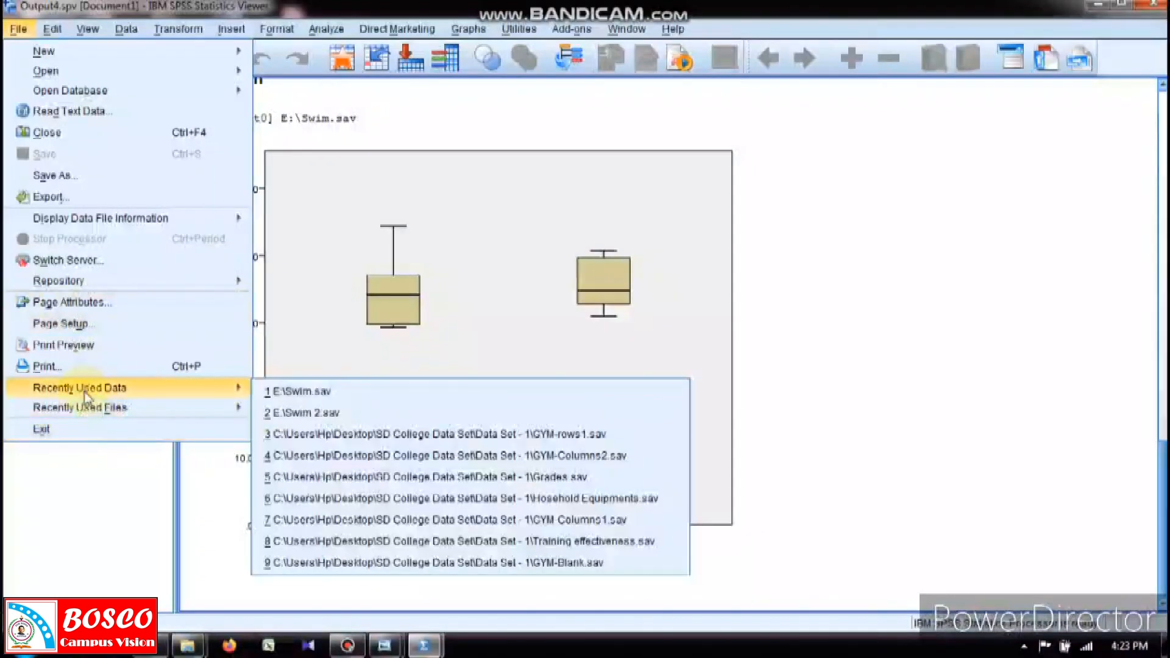
left_click(80, 429)
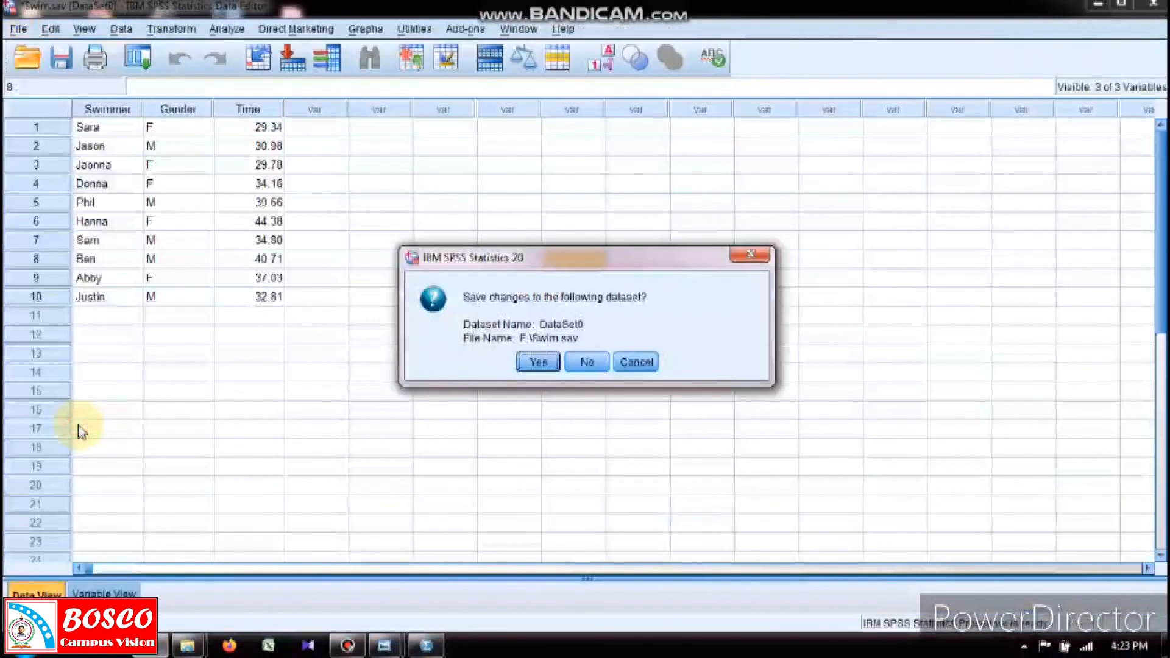